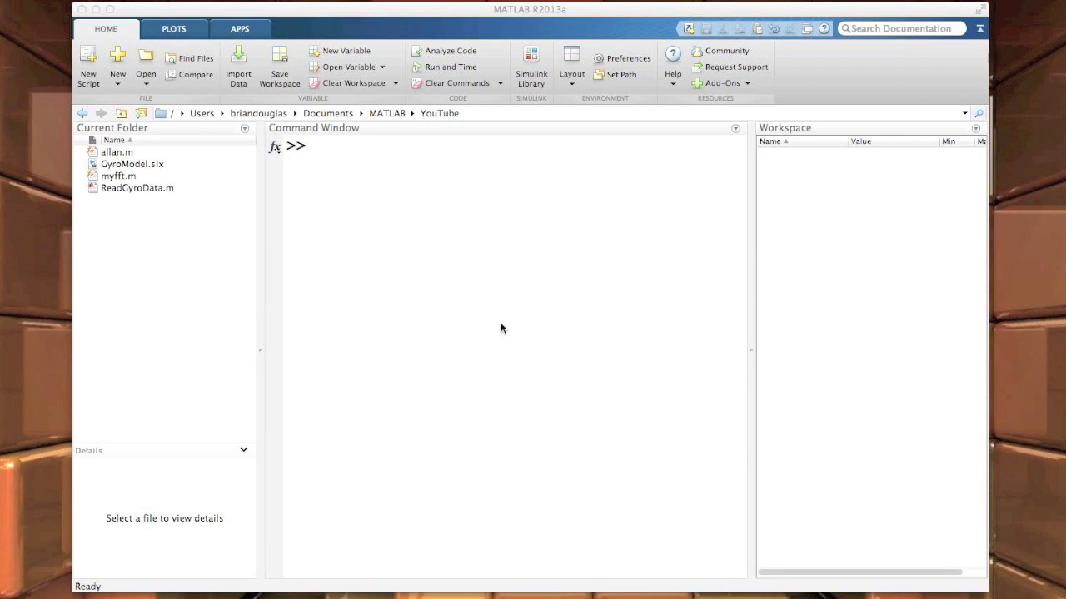
# Open the Simulink library and create a new blank model.
pyautogui.click(535, 60)
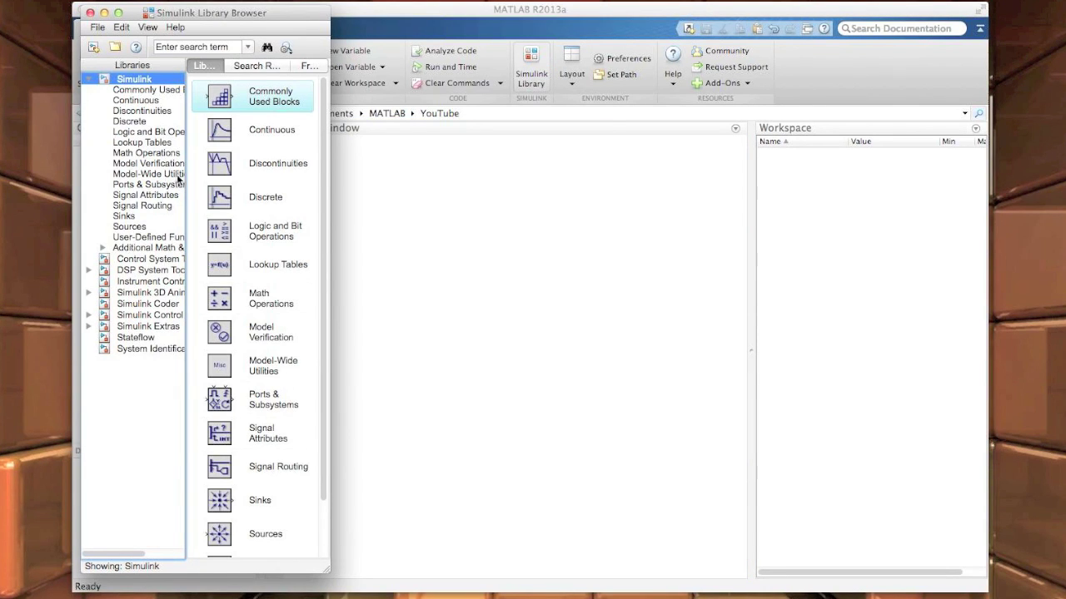
pyautogui.click(94, 48)
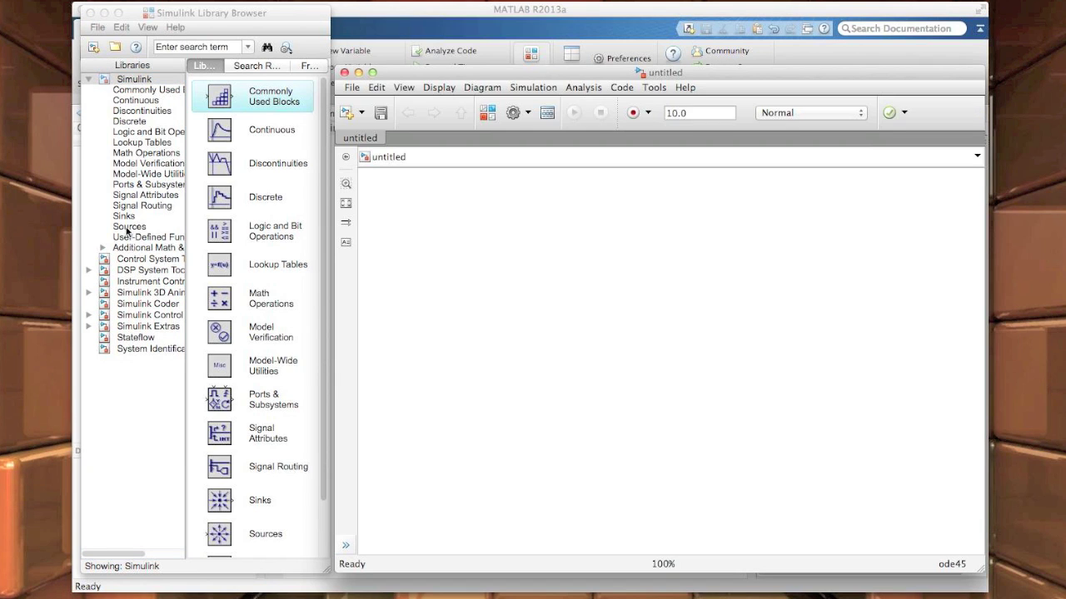
pyautogui.click(129, 227)
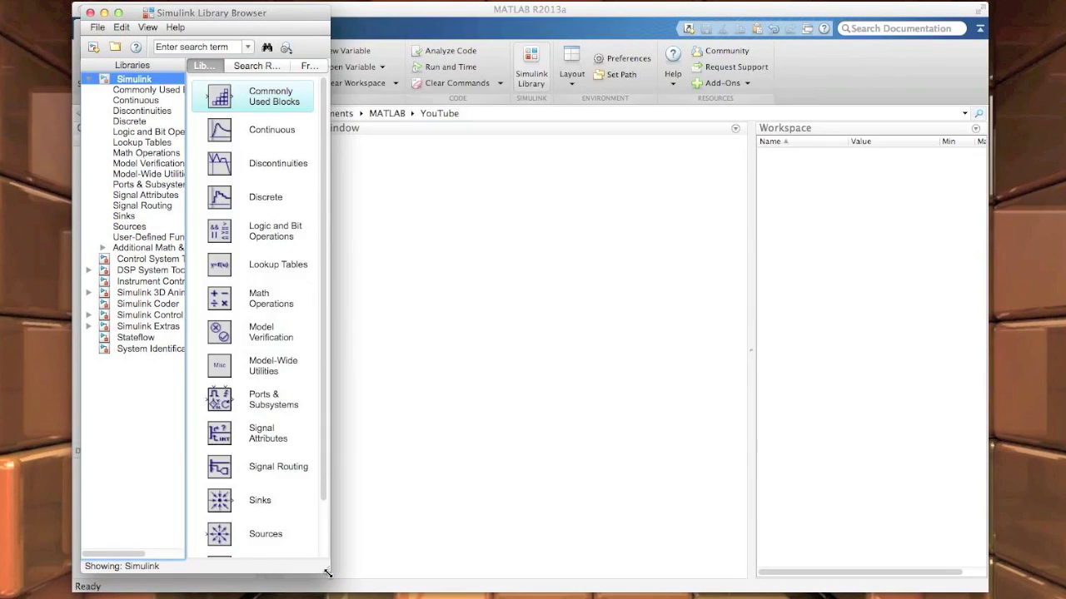
pyautogui.click(94, 47)
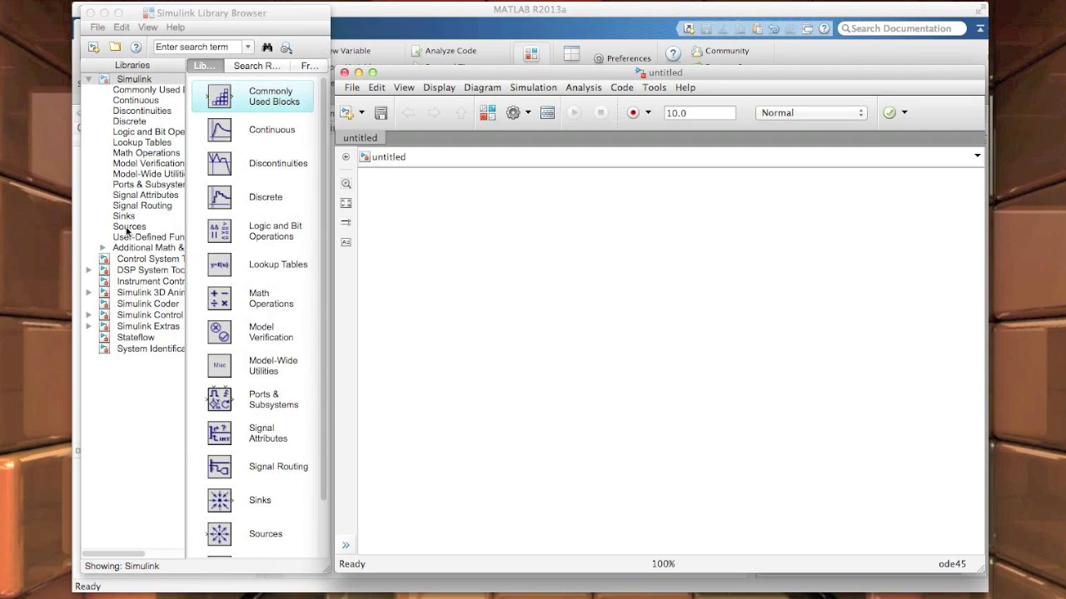
# Add an In1 source block to the model and name it "Real World Angular Rates".
pyautogui.click(129, 227)
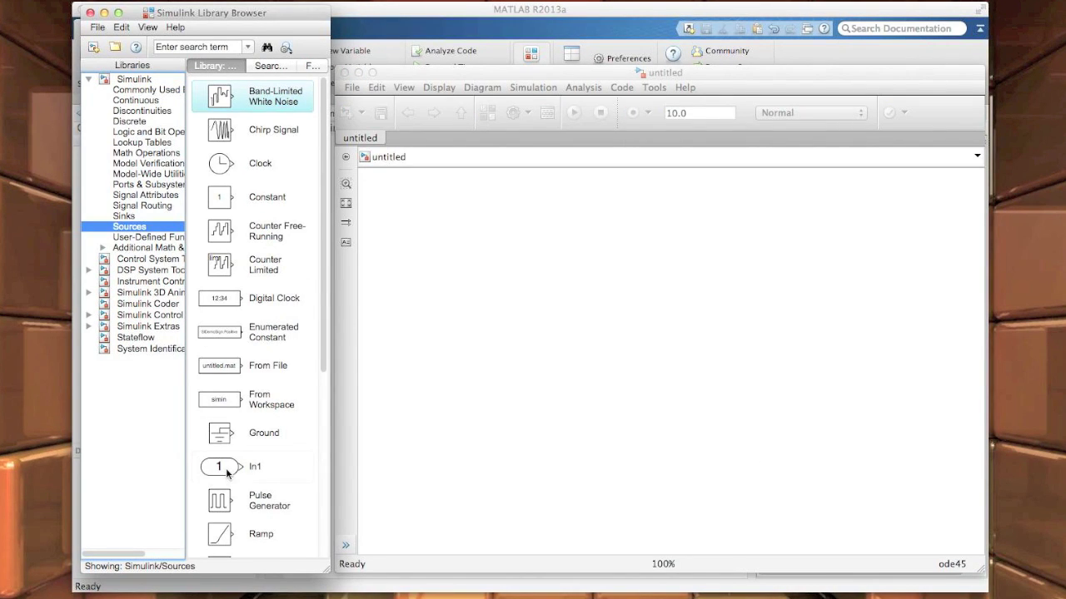
pyautogui.moveTo(228, 473); pyautogui.dragTo(413, 306)
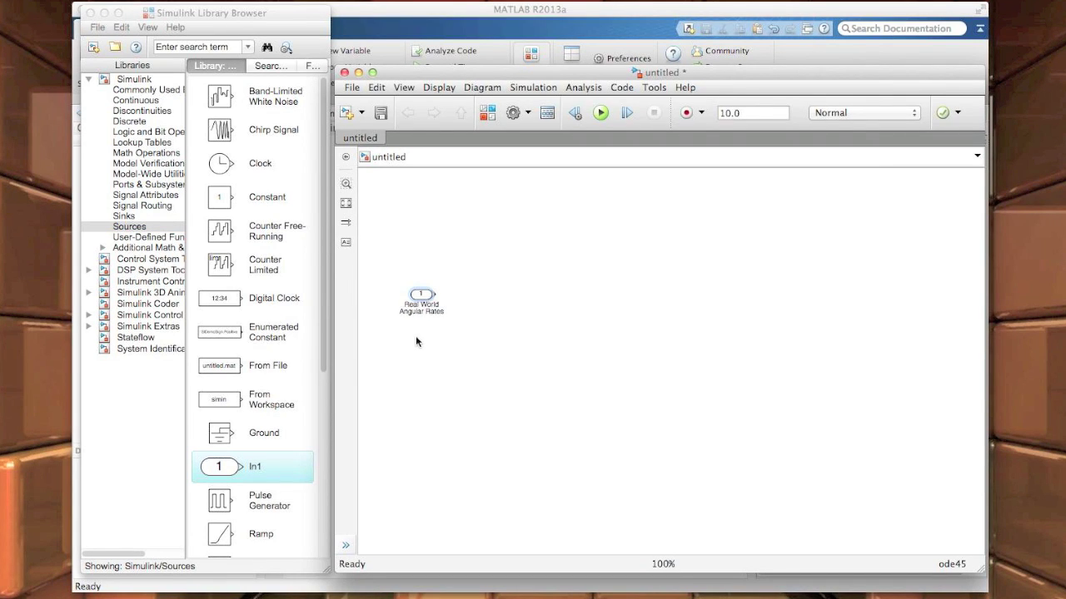
pyautogui.write('s')
# Add an Out1 sink block opposite the input, name it "Counts" and fit the model to the view.
pyautogui.click(129, 217)
pyautogui.moveTo(222, 165); pyautogui.dragTo(847, 304)
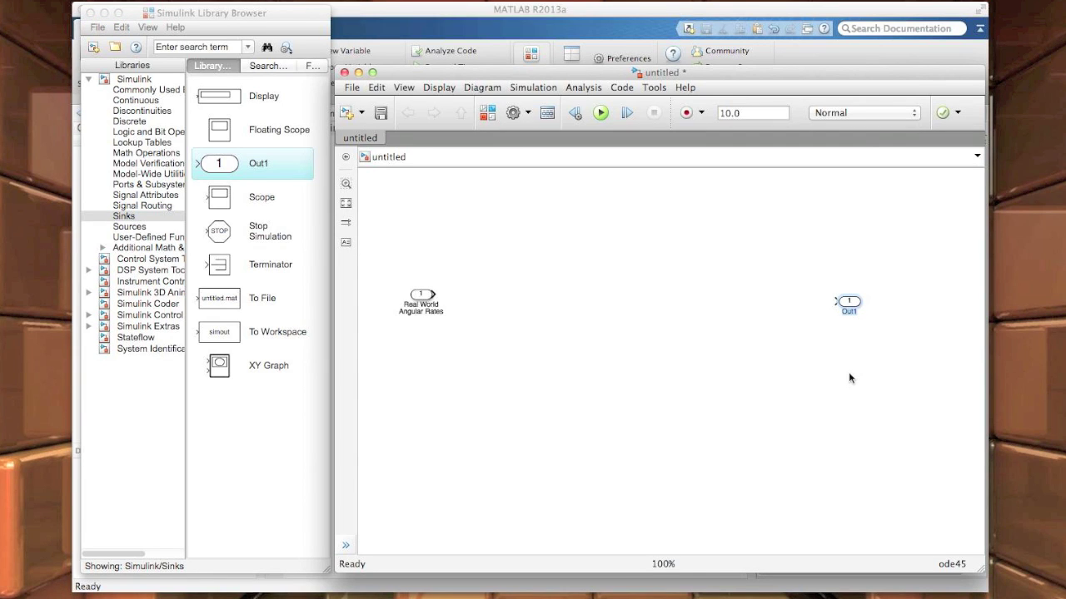
pyautogui.write('Counts')
pyautogui.click(849, 374)
pyautogui.click(346, 204)
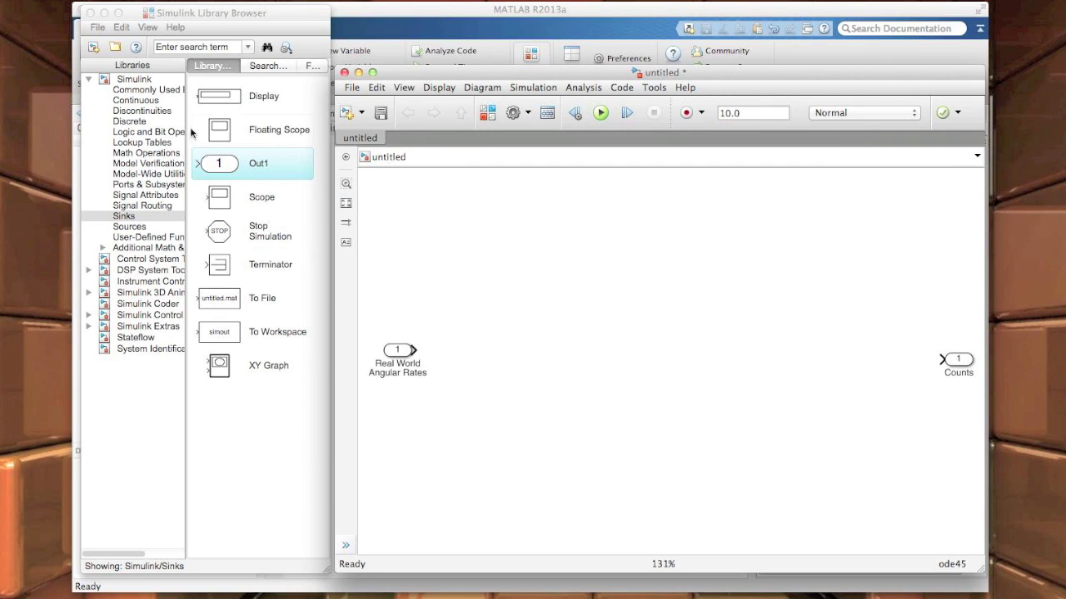
# Add a Gain block named "Scale Factor dps 2 counts" and wire it between Real World Angular Rates and Counts.
pyautogui.click(143, 154)
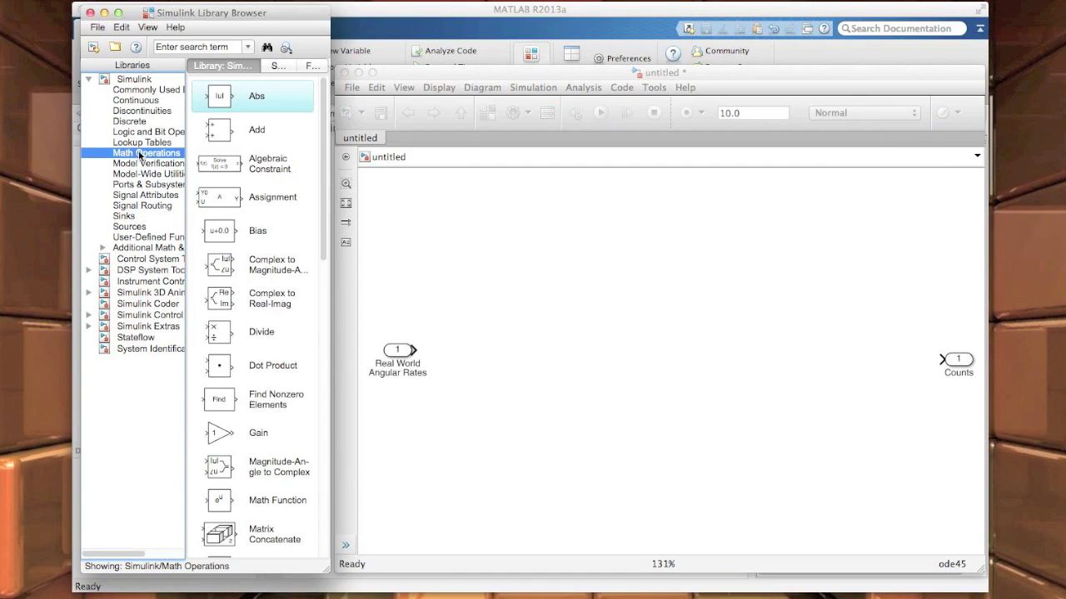
pyautogui.click(220, 439)
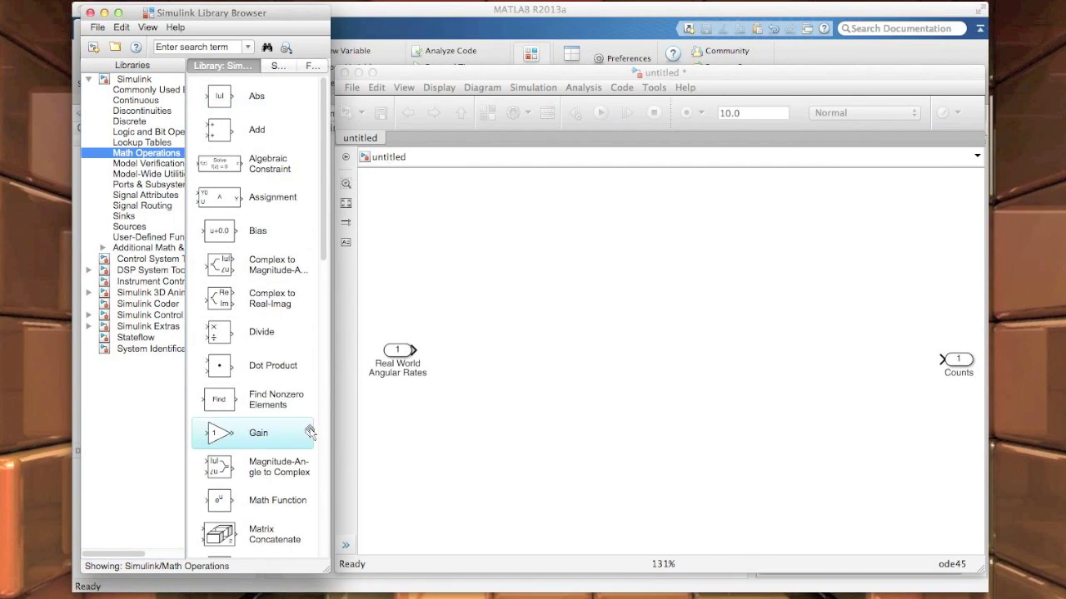
pyautogui.moveTo(619, 372); pyautogui.dragTo(636, 363)
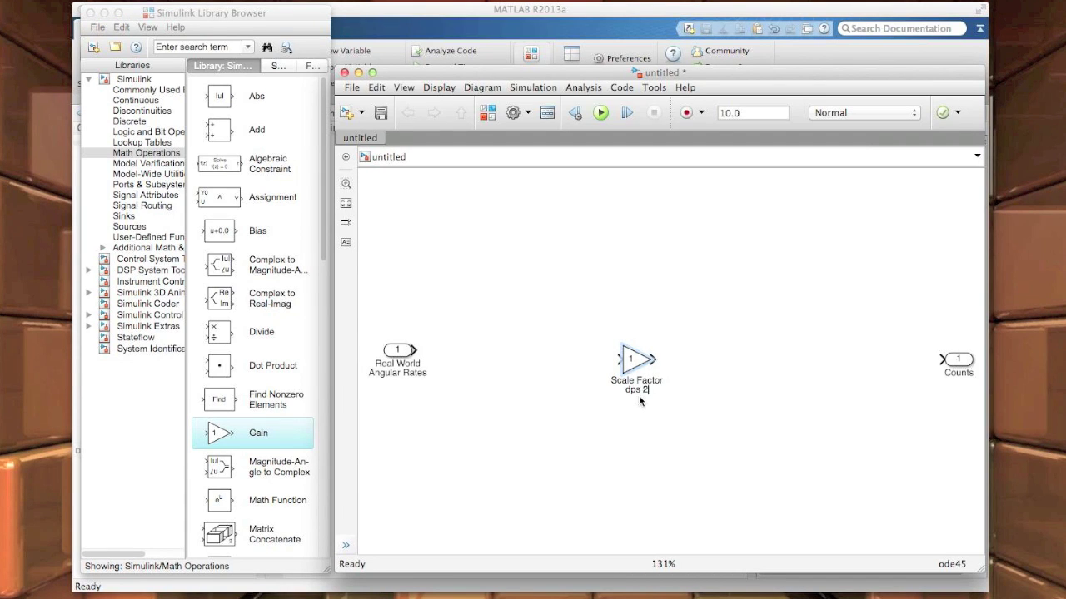
pyautogui.write('nts')
pyautogui.click(640, 440)
pyautogui.moveTo(413, 351); pyautogui.dragTo(630, 354)
pyautogui.moveTo(652, 350); pyautogui.dragTo(956, 351)
# Switch to the L3GD20 datasheet in Safari and look up the sensitivity at 250 dps in the mechanical characteristics table.
pyautogui.hotkey('ctrl', 'Up')
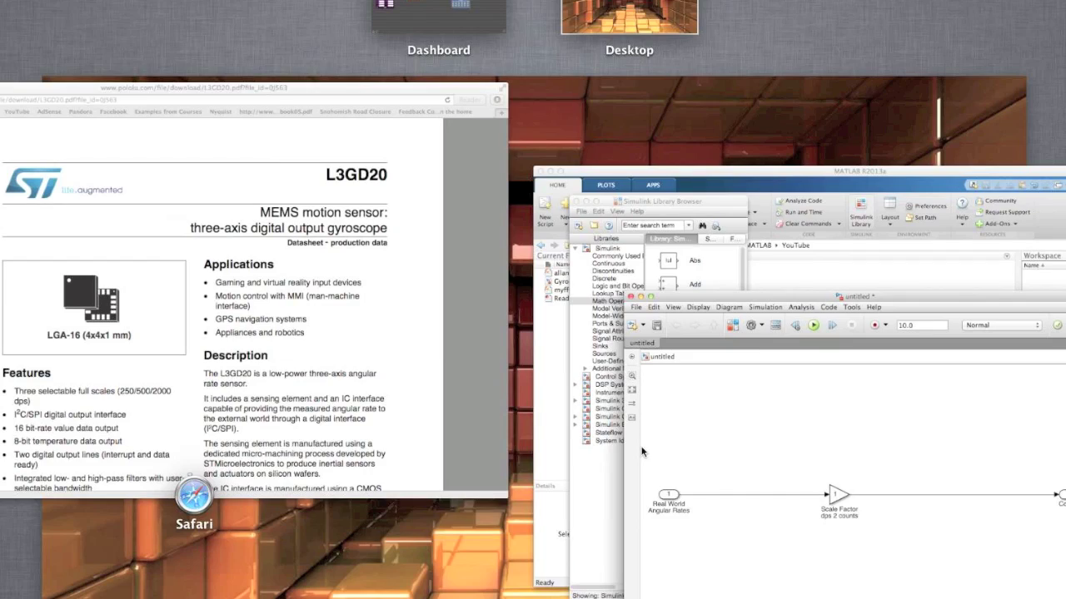
pyautogui.click(442, 351)
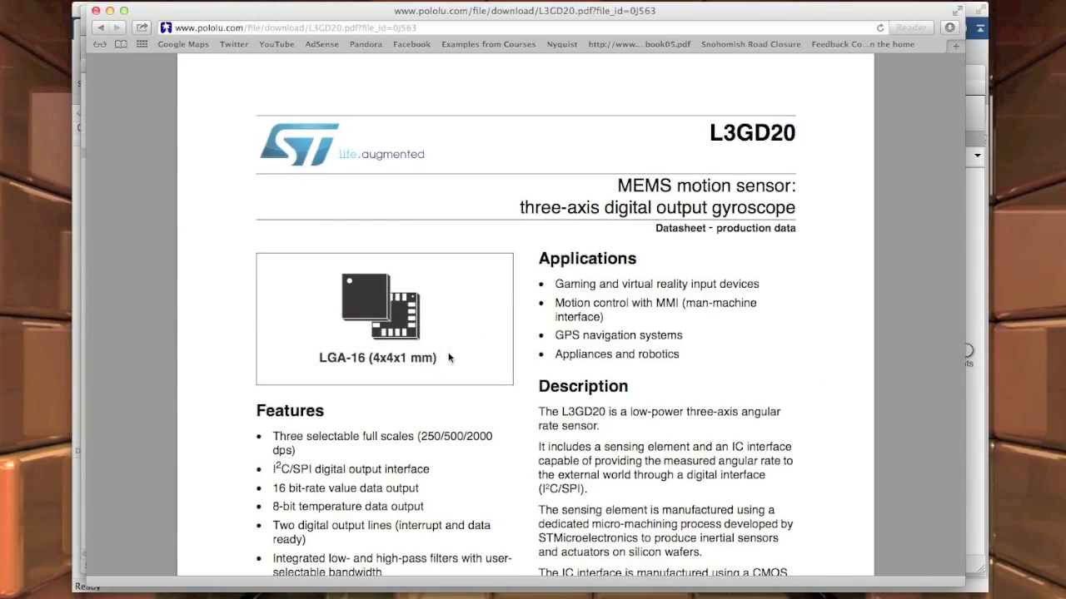
pyautogui.scroll(-10, 723, 364)
pyautogui.scroll(-20, 722, 366)
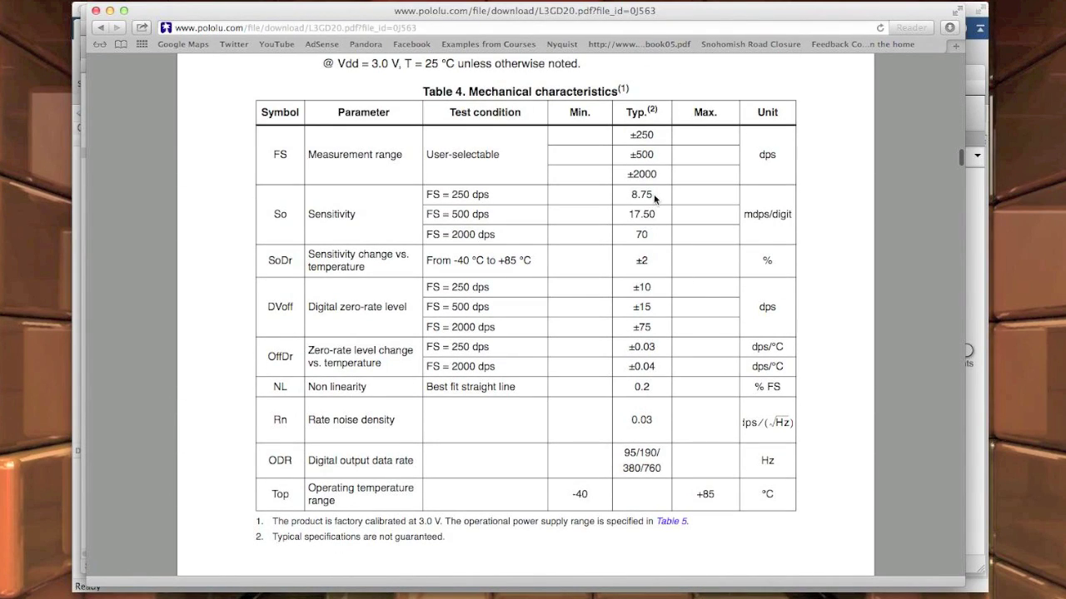
pyautogui.moveTo(654, 196); pyautogui.dragTo(627, 199)
pyautogui.click(680, 215)
pyautogui.click(780, 230)
# Switch back to the Simulink model and set the Scale Factor block's gain to 1/0.00875.
pyautogui.hotkey('ctrl', 'Up')
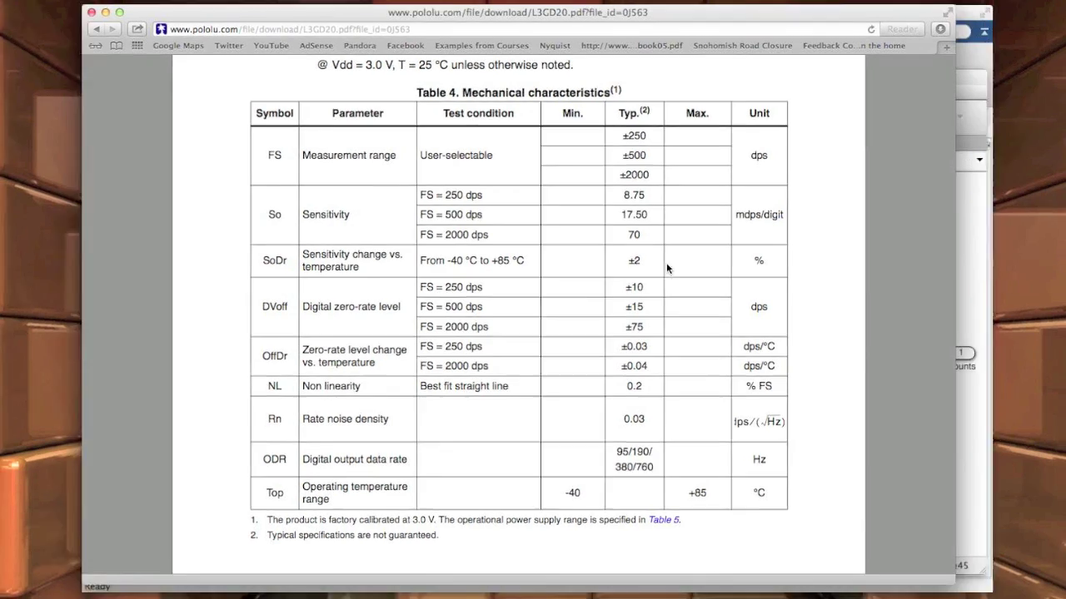
pyautogui.click(744, 457)
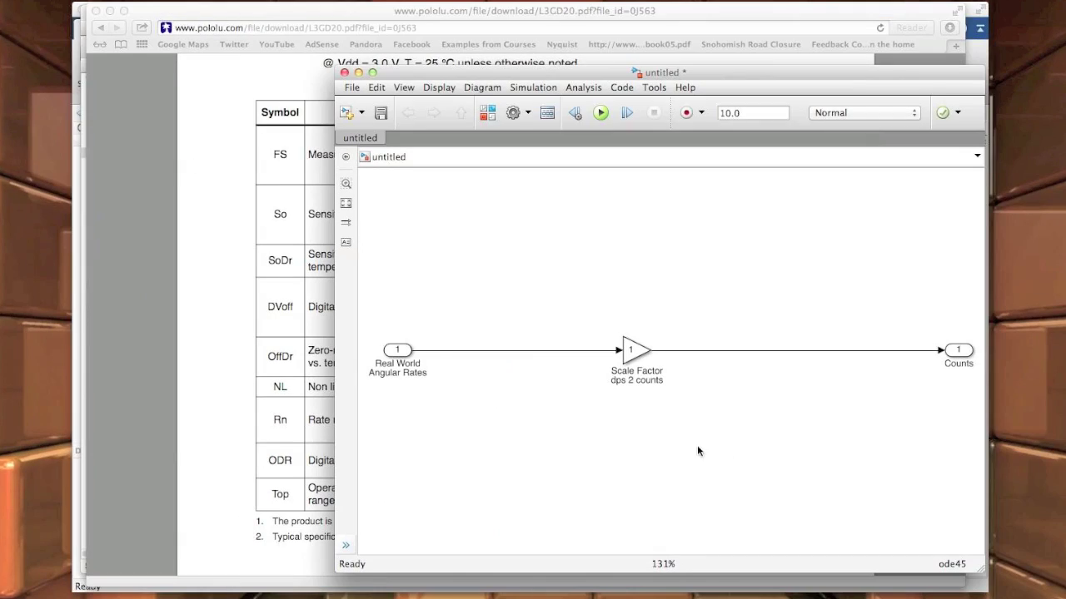
pyautogui.doubleClick(630, 354)
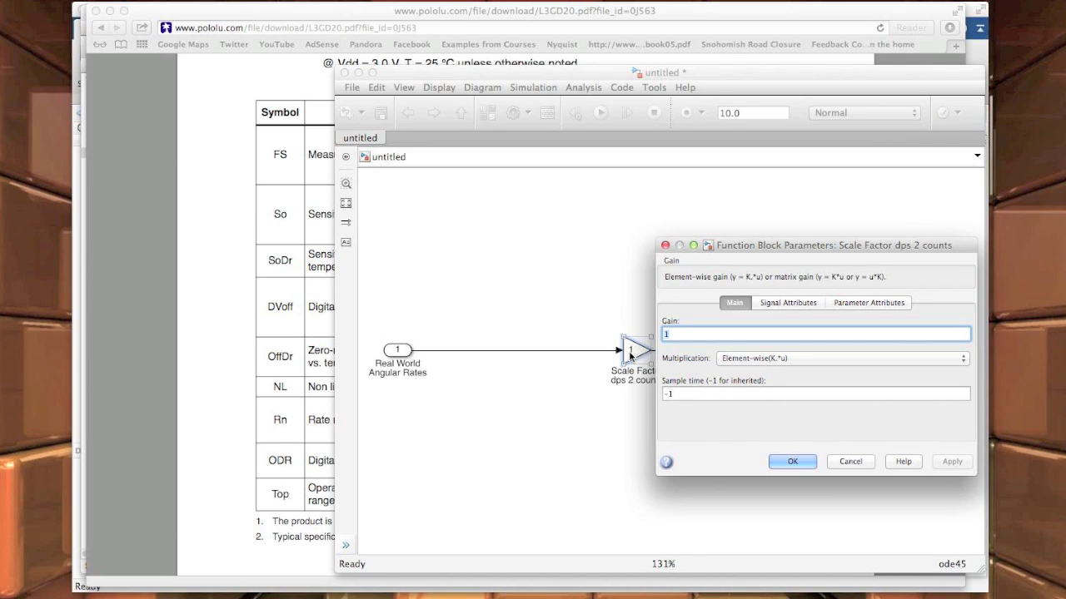
pyautogui.write('1/0.00875')
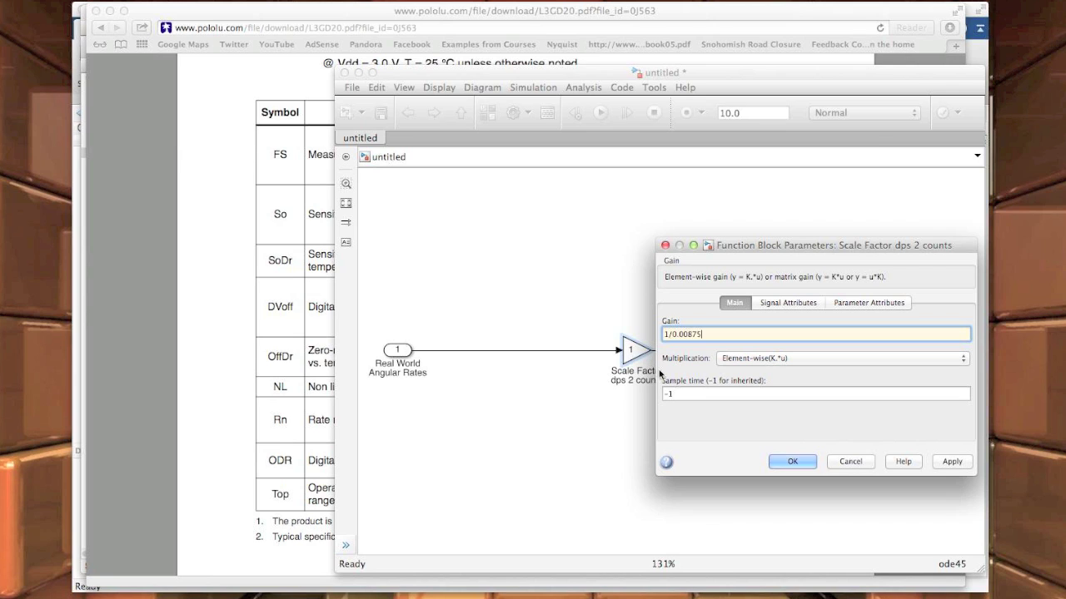
pyautogui.click(790, 463)
pyautogui.click(665, 445)
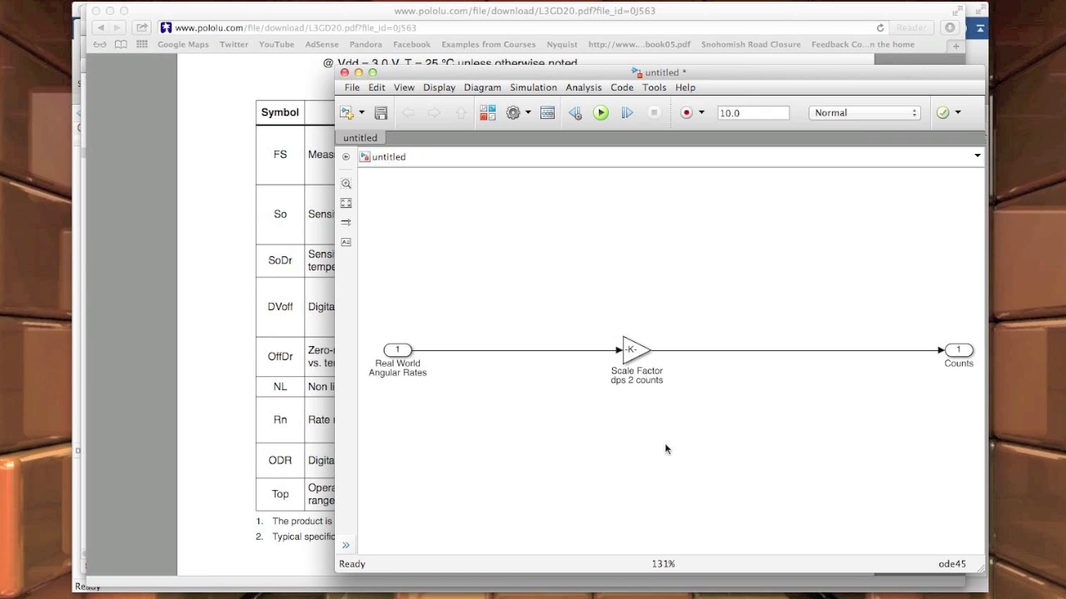
# Insert a continuous Transfer Fcn block into the line between Real World Angular Rates and the Scale Factor gain.
pyautogui.click(110, 12)
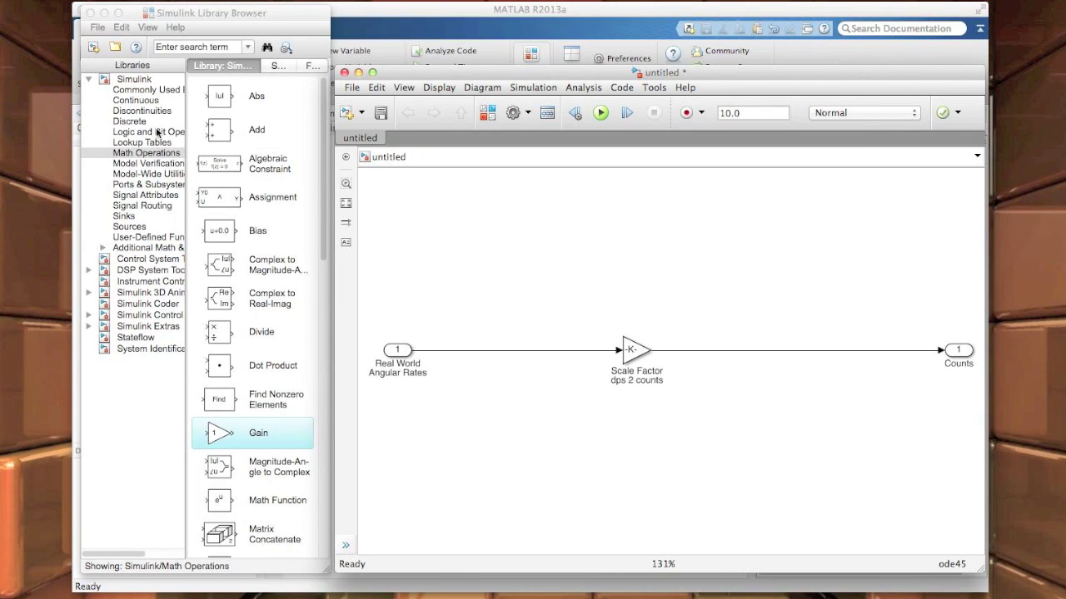
pyautogui.click(130, 102)
pyautogui.moveTo(221, 366); pyautogui.dragTo(484, 346)
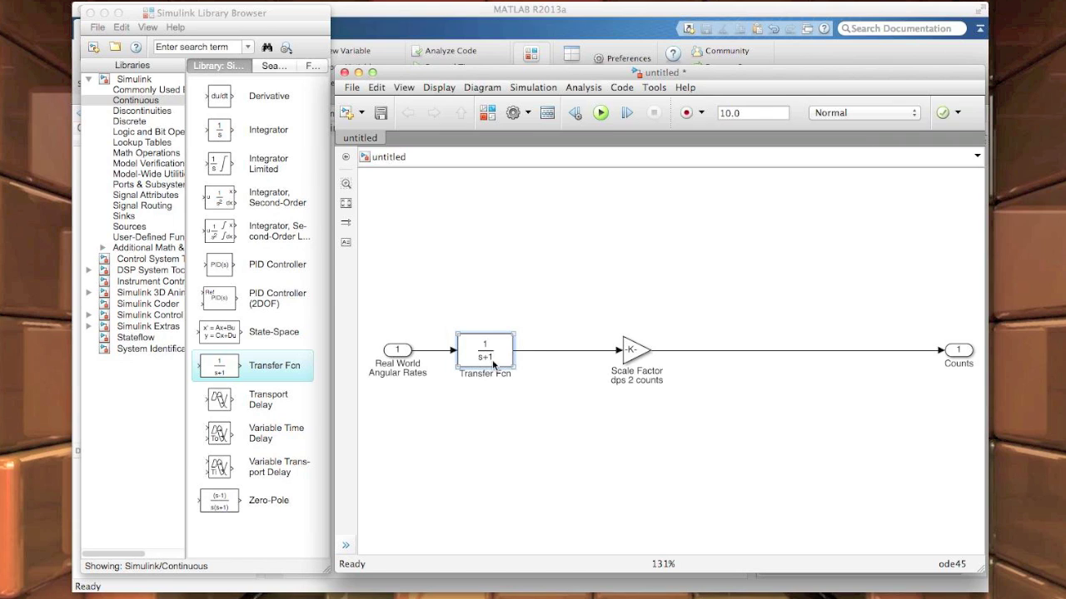
# Set the Transfer Fcn block's numerator coefficients to [wn^2].
pyautogui.doubleClick(486, 353)
pyautogui.press('Right')
pyautogui.press('Left')
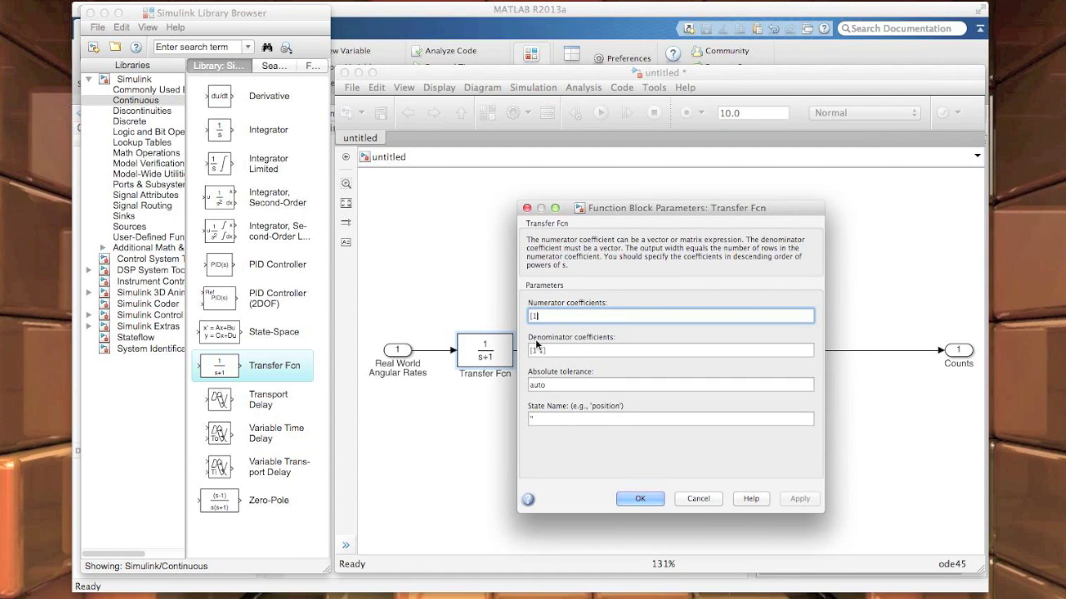
pyautogui.press('BackSpace')
pyautogui.write('wn^2')
pyautogui.press('Tab')
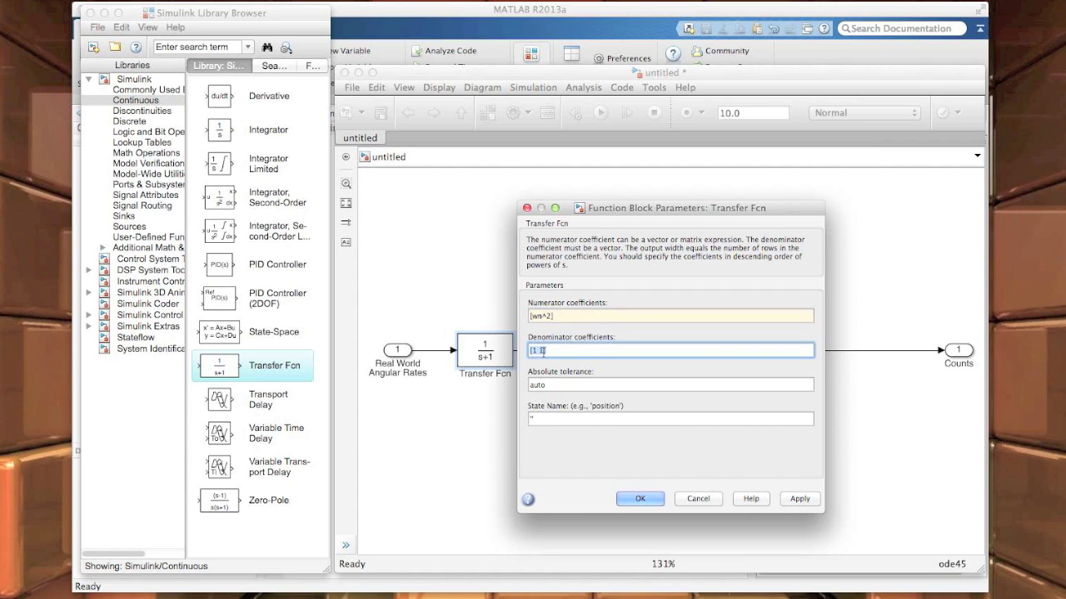
# Set the Transfer Fcn block's denominator coefficients to [1 2*zeta*wn wn^2] and apply the parameters.
pyautogui.press('Right')
pyautogui.press('Left')
pyautogui.press('BackSpace')
pyautogui.press('BackSpace')
pyautogui.press('BackSpace')
pyautogui.write('1 2*zeta*w')
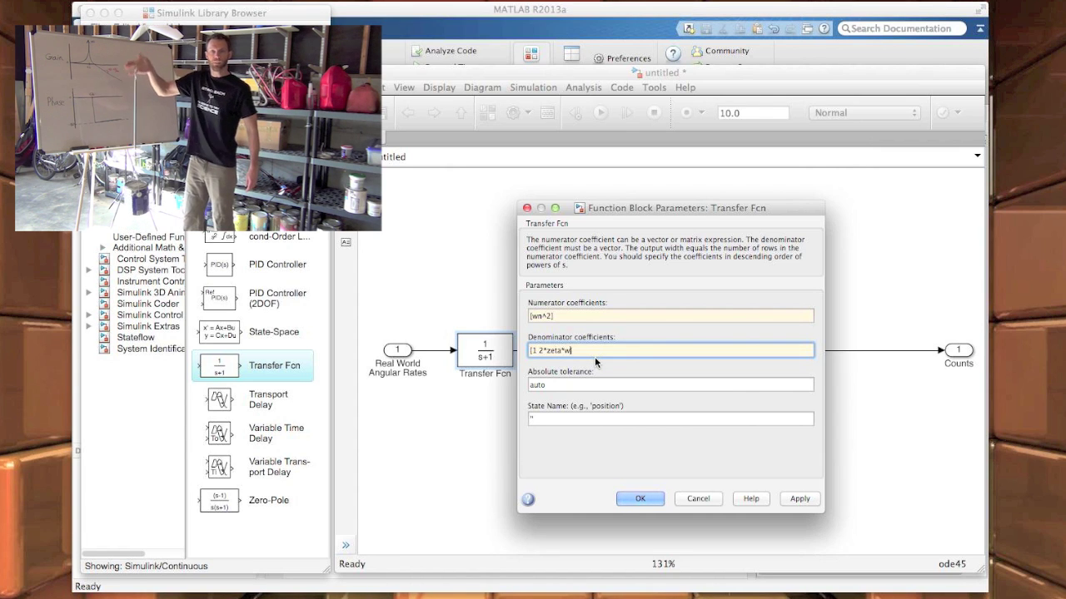
pyautogui.write('n ')
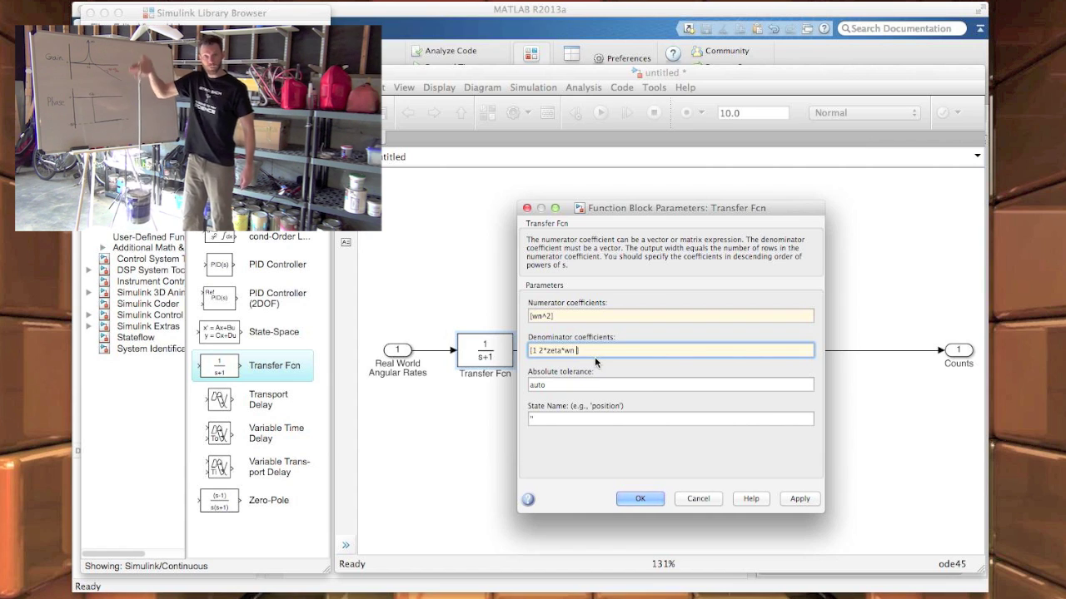
pyautogui.write('wn^2')
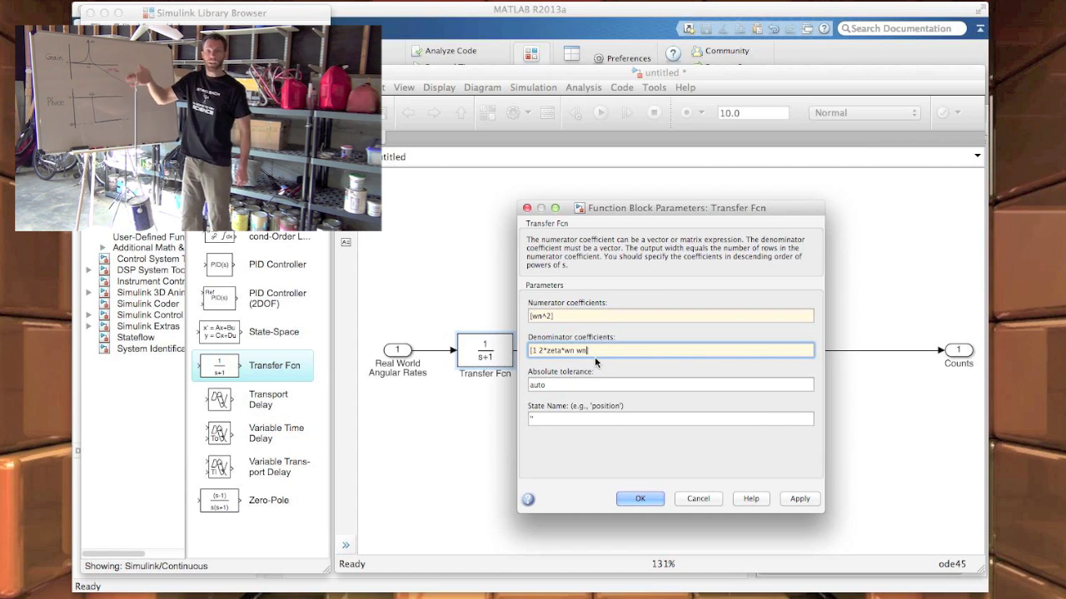
pyautogui.click(636, 499)
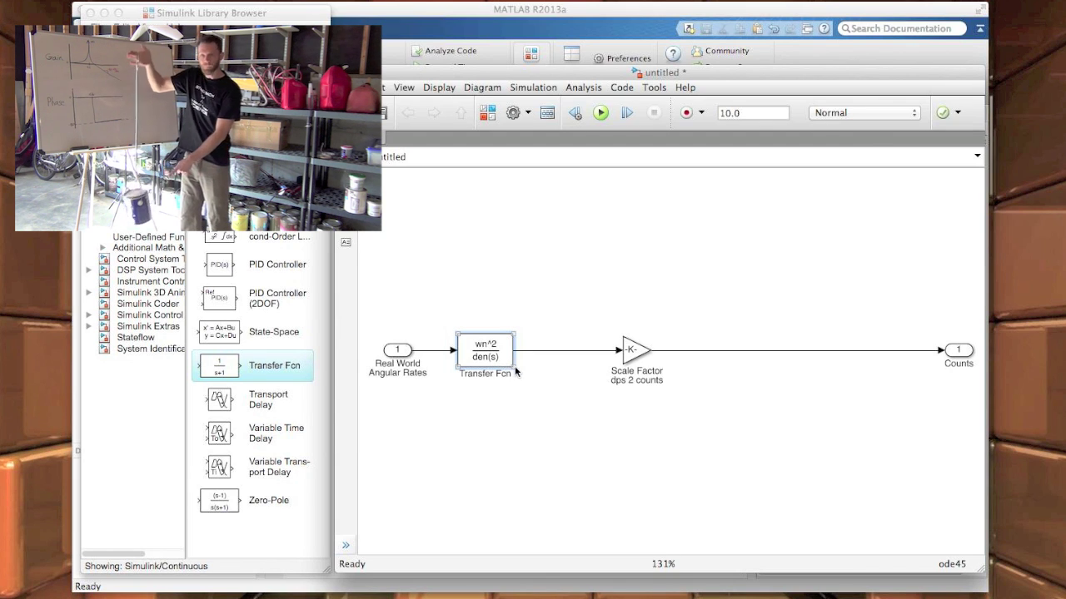
# Widen the transfer function block until its full expression fits and rename it "MEMS Gyro Dynamics" on two lines.
pyautogui.moveTo(459, 367); pyautogui.dragTo(434, 372)
pyautogui.moveTo(513, 367); pyautogui.dragTo(457, 378)
pyautogui.doubleClick(482, 378)
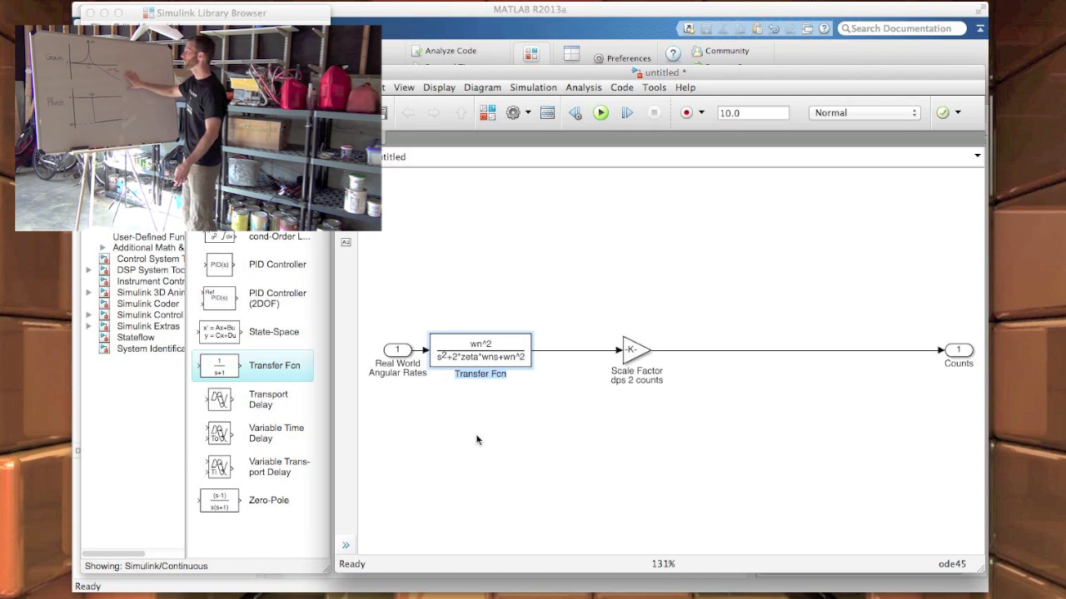
pyautogui.write('MEMS Gyro')
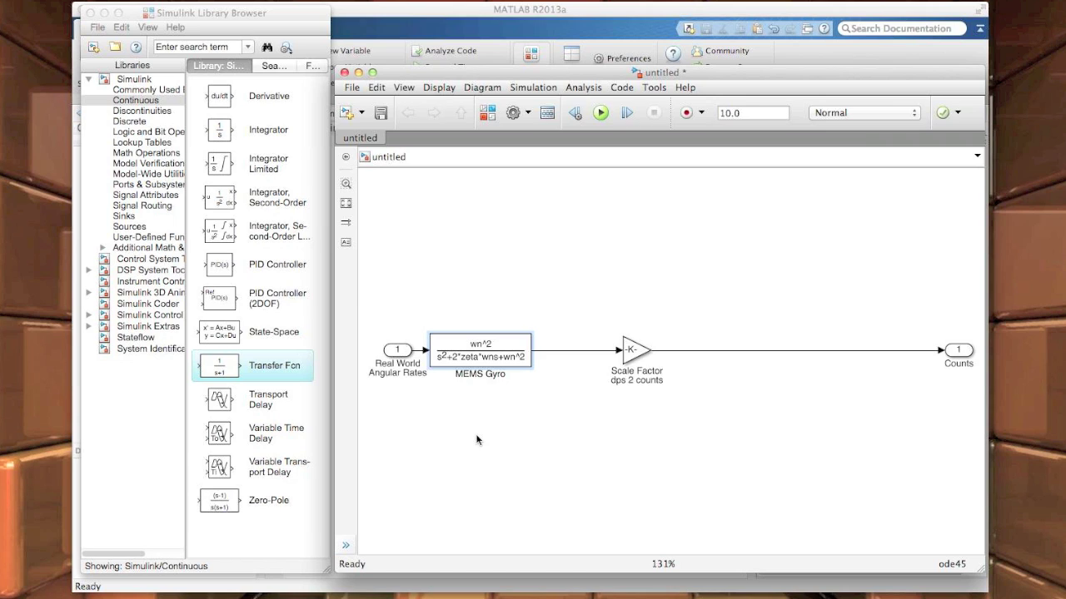
pyautogui.press('Return')
pyautogui.write('Dynamics')
pyautogui.click(477, 440)
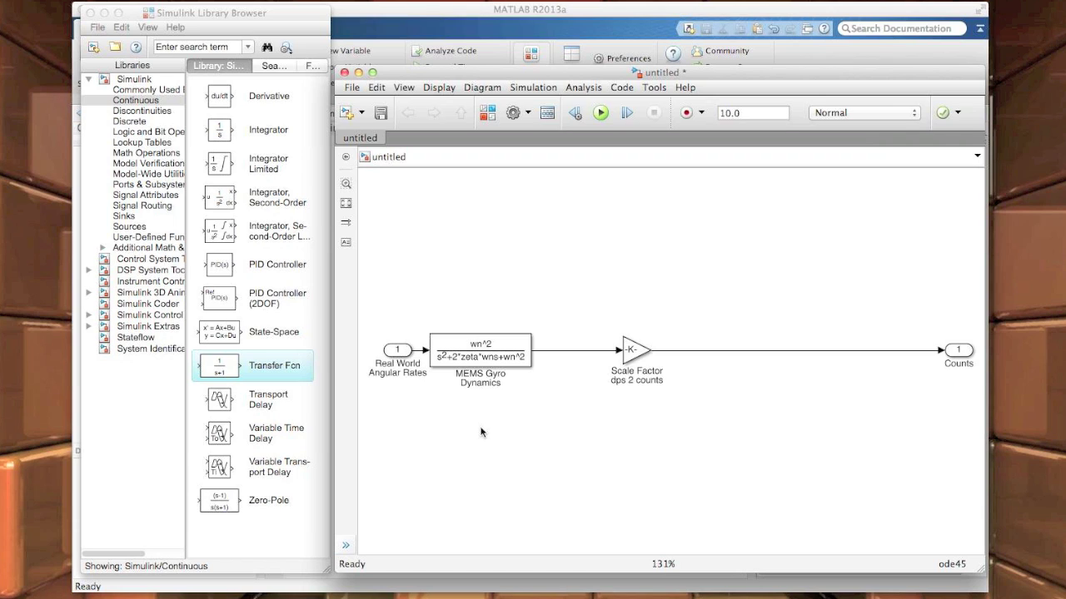
# Add a third line reading ">>wn" to the MEMS Gyro Dynamics block name.
pyautogui.click(502, 384)
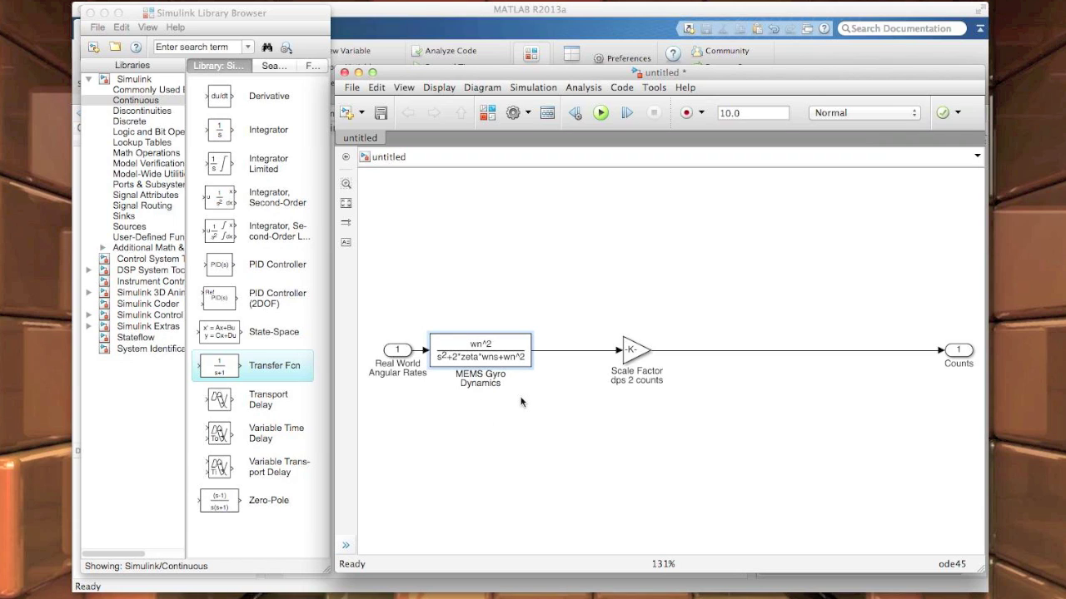
pyautogui.press('Return')
pyautogui.write('>>wn')
pyautogui.click(536, 449)
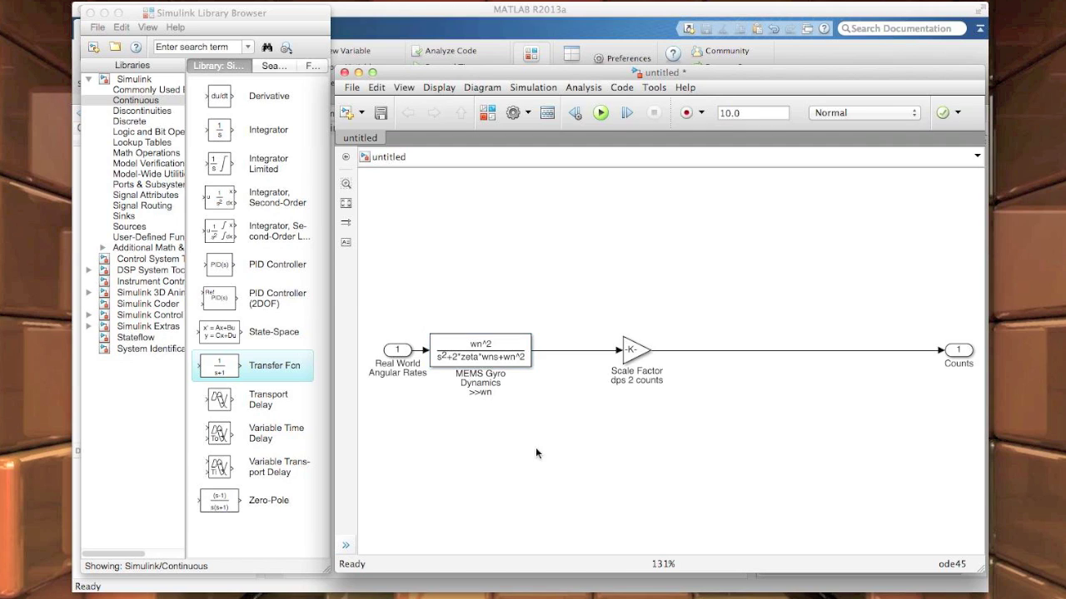
# Label the signal leaving MEMS Gyro Dynamics "Sensed Angular Rate" and move the Scale Factor block closer to Counts.
pyautogui.click(546, 351)
pyautogui.write('Sensed Angu')
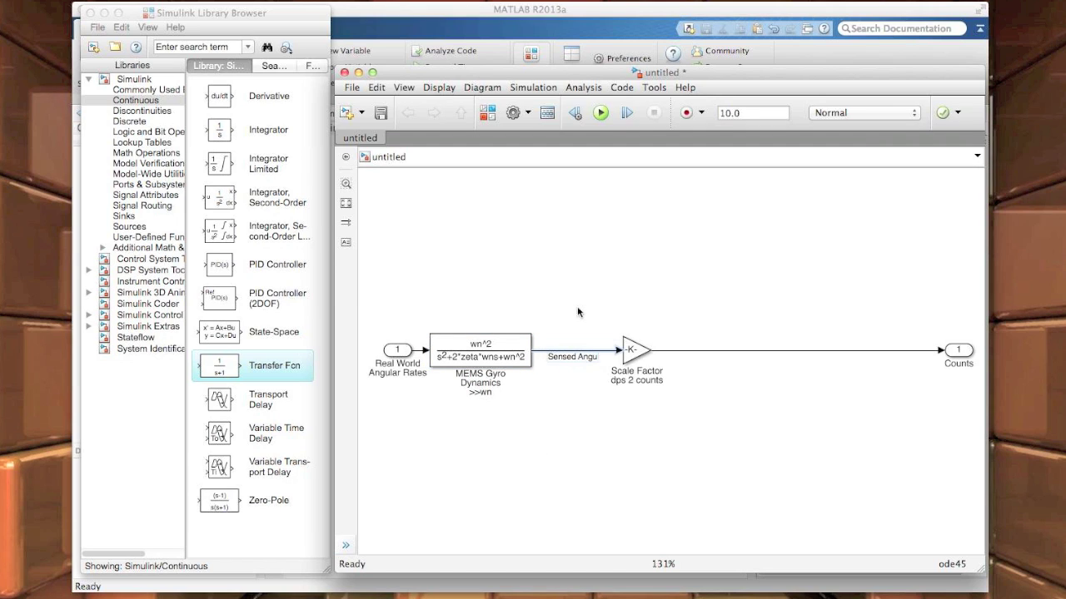
pyautogui.write('lar')
pyautogui.press('Return')
pyautogui.write('Rate')
pyautogui.click(578, 312)
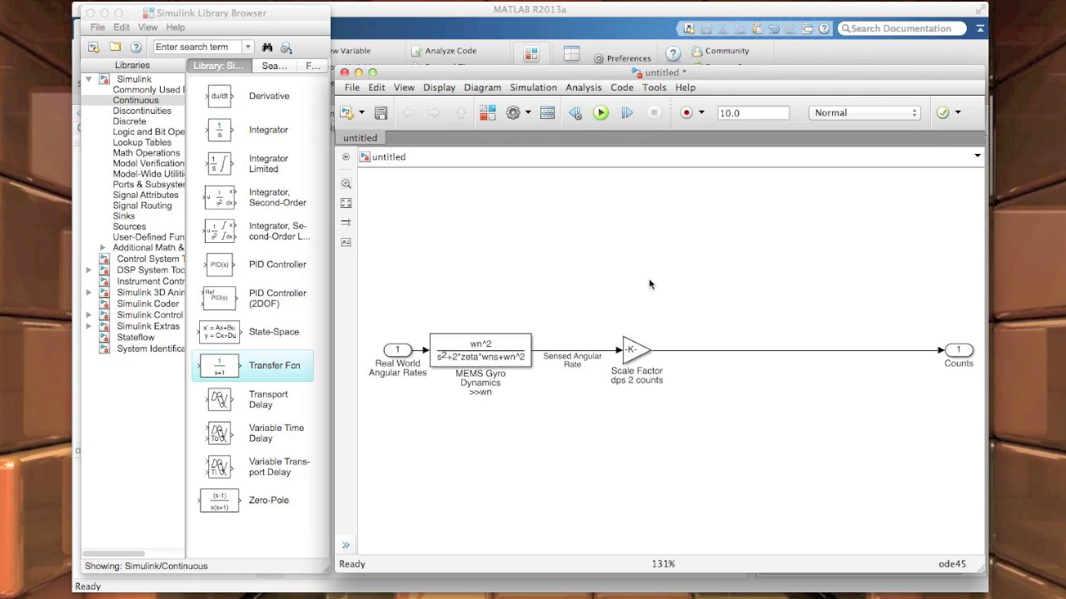
pyautogui.moveTo(646, 356); pyautogui.dragTo(748, 357)
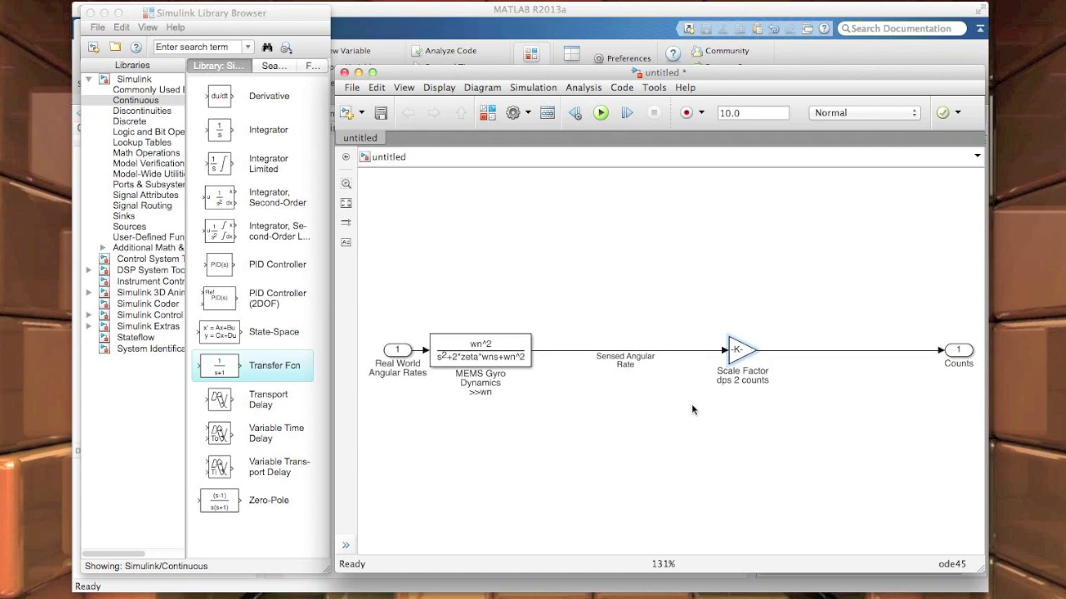
# Insert an Add block between MEMS Gyro Dynamics and Scale Factor and shift the downstream blocks so its output line runs straight.
pyautogui.click(137, 154)
pyautogui.moveTo(219, 130); pyautogui.dragTo(627, 389)
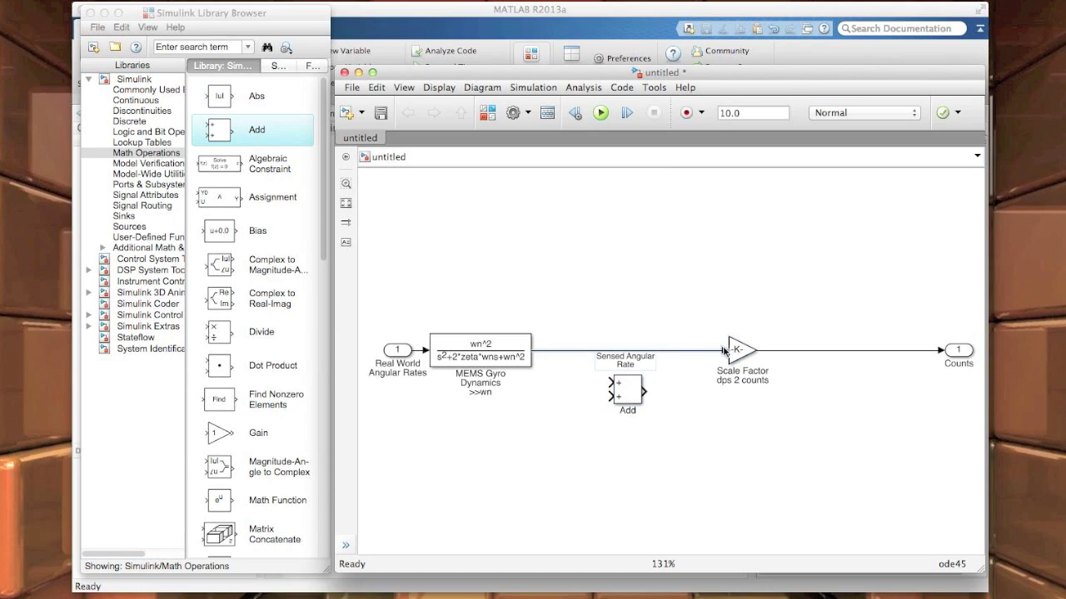
pyautogui.moveTo(724, 350); pyautogui.dragTo(962, 387)
pyautogui.press('Down')
pyautogui.press('Down')
pyautogui.click(872, 415)
# Feed a Constant block with value Bias, named "Static Bias", into the Add block's second input and widen it to fit.
pyautogui.click(130, 227)
pyautogui.moveTo(219, 198); pyautogui.dragTo(558, 383)
pyautogui.doubleClick(559, 383)
pyautogui.write('Bias')
pyautogui.press('Return')
pyautogui.doubleClick(559, 404)
pyautogui.write('Static')
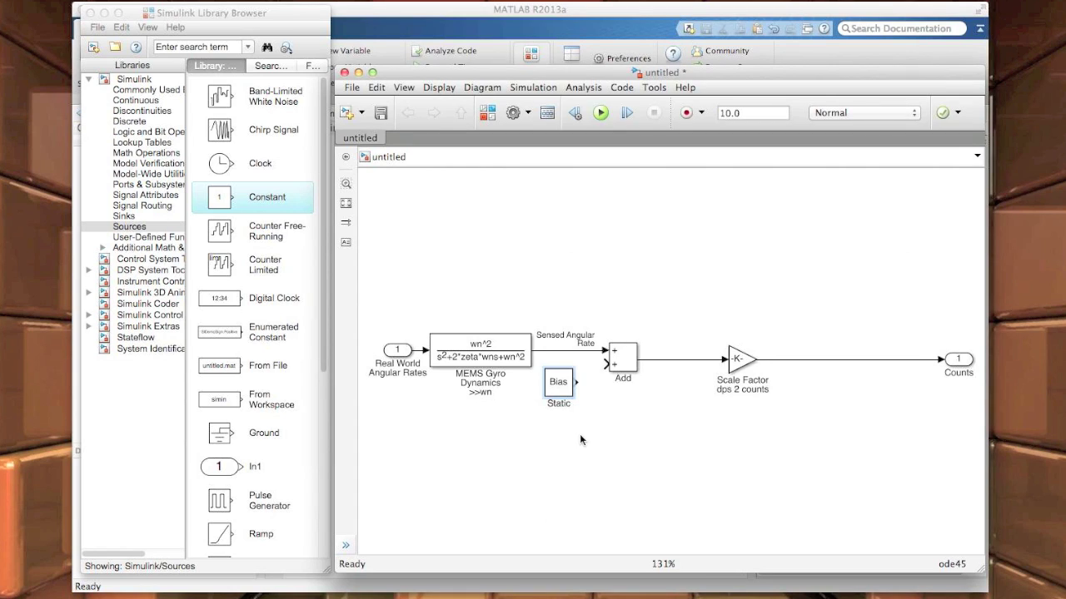
pyautogui.write(' Bias')
pyautogui.moveTo(573, 369); pyautogui.dragTo(591, 382)
pyautogui.moveTo(572, 386); pyautogui.dragTo(549, 387)
# Insert a copy of the Add block before Scale Factor and shift Scale Factor and Counts down in line with its output.
pyautogui.moveTo(572, 387)
pyautogui.mouseDown()
pyautogui.moveTo(607, 365)
pyautogui.moveTo(686, 411)
pyautogui.moveTo(679, 403)
pyautogui.mouseUp()
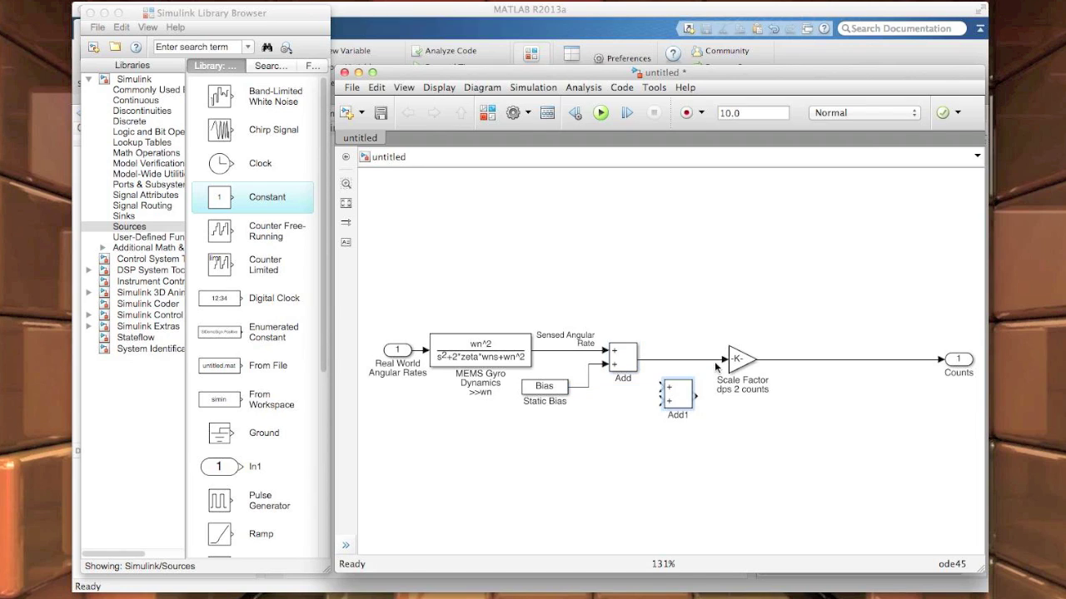
pyautogui.moveTo(723, 360)
pyautogui.mouseDown()
pyautogui.moveTo(662, 387)
pyautogui.moveTo(676, 392)
pyautogui.moveTo(676, 365)
pyautogui.moveTo(726, 362)
pyautogui.mouseUp()
pyautogui.press('Right')
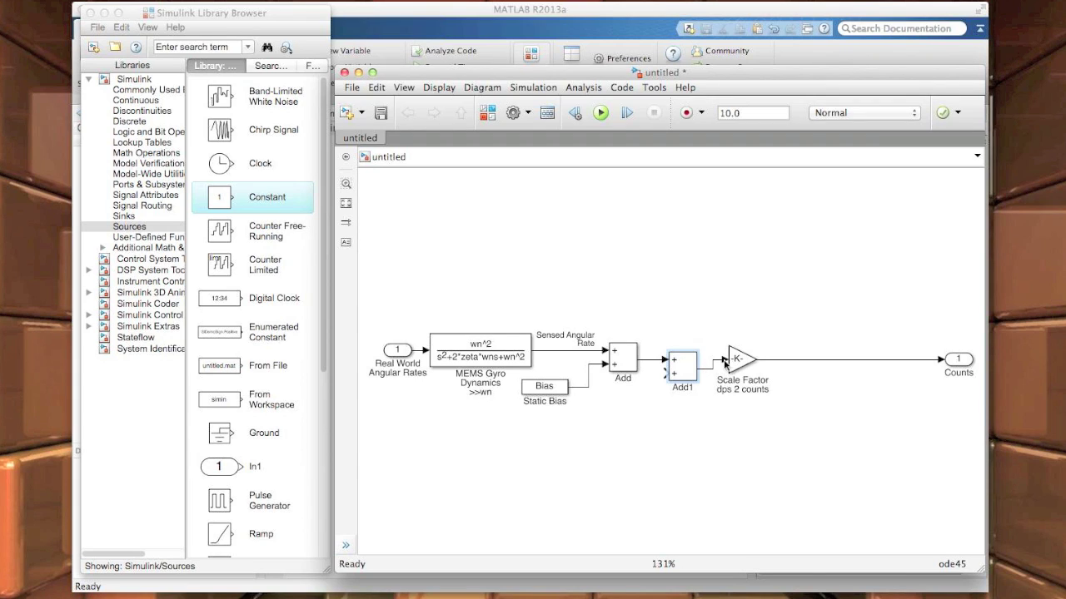
pyautogui.moveTo(716, 314)
pyautogui.mouseDown()
pyautogui.moveTo(900, 426)
pyautogui.moveTo(960, 442)
pyautogui.mouseUp()
pyautogui.press('Down')
pyautogui.press('Down')
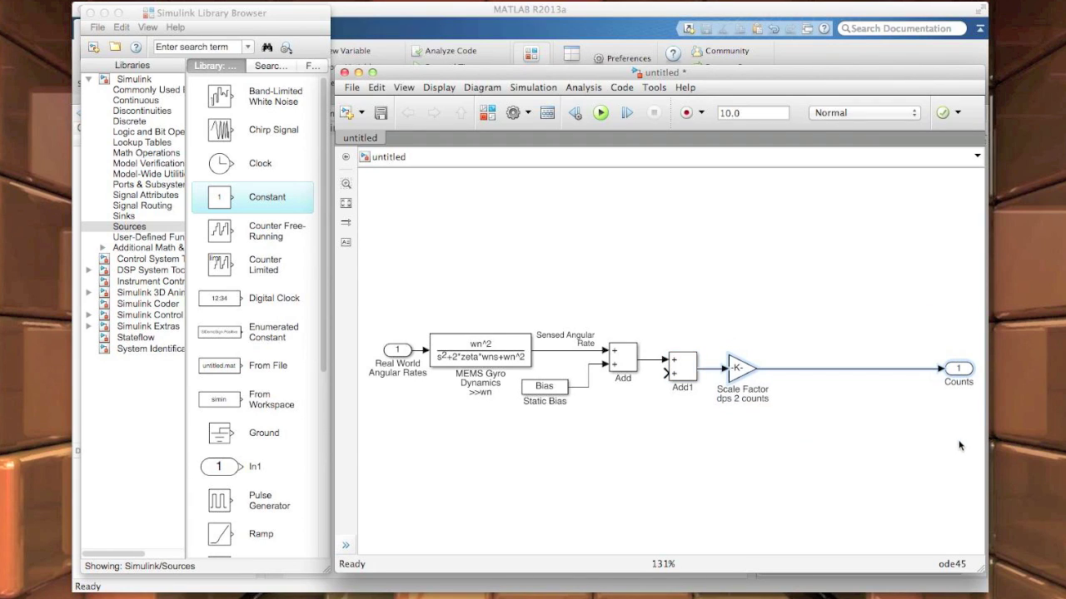
pyautogui.click(819, 457)
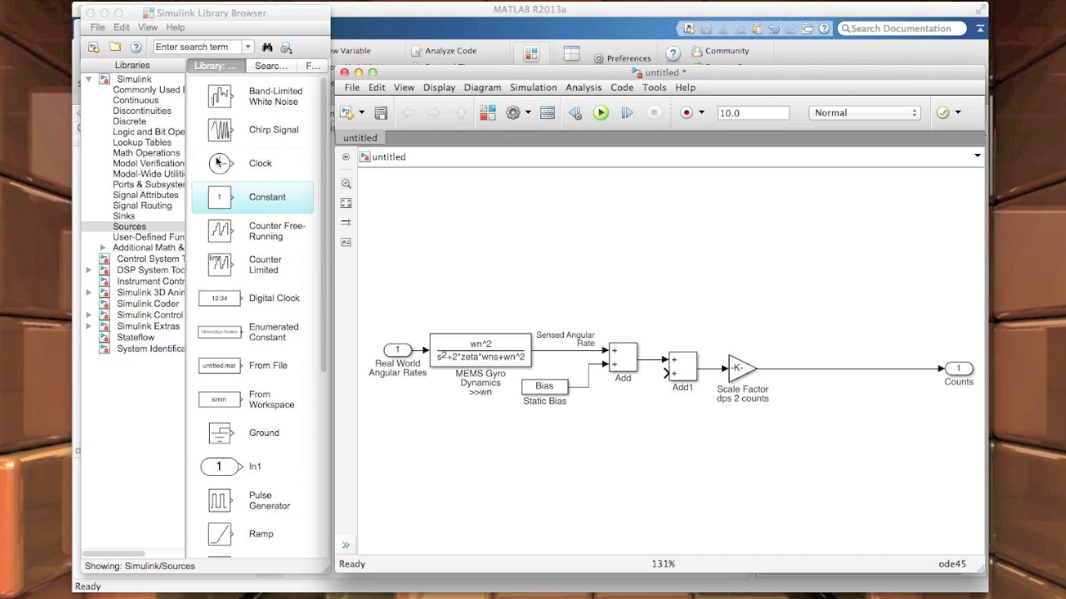
# Feed a Band-Limited White Noise block into the second adder's free input and set its sample time to 1/95.
pyautogui.moveTo(220, 103)
pyautogui.mouseDown()
pyautogui.moveTo(534, 467)
pyautogui.moveTo(545, 433)
pyautogui.moveTo(550, 443)
pyautogui.moveTo(667, 373)
pyautogui.mouseUp()
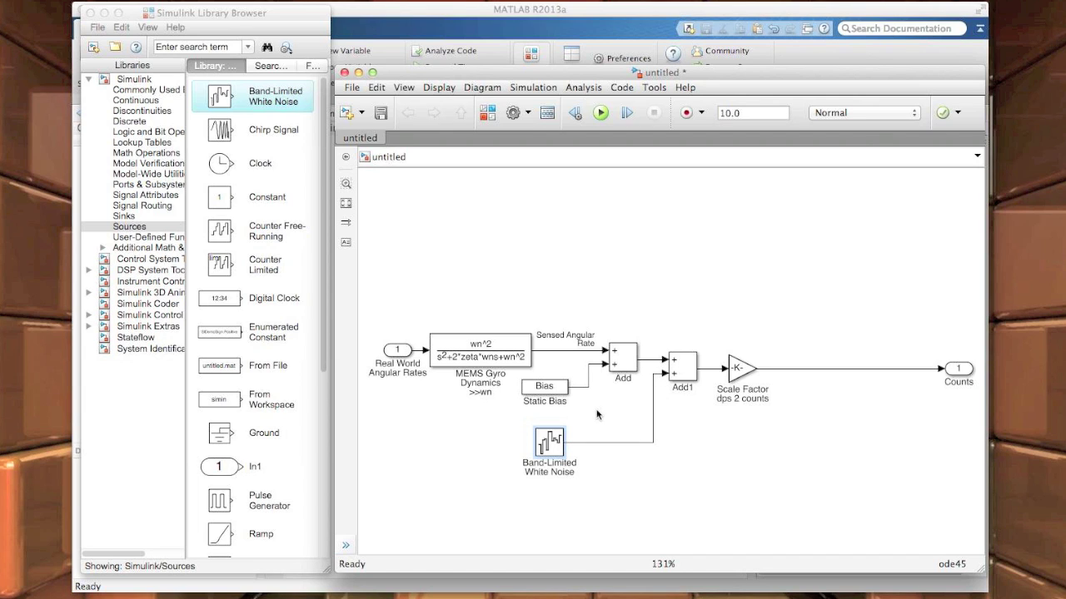
pyautogui.click(554, 445)
pyautogui.doubleClick(554, 445)
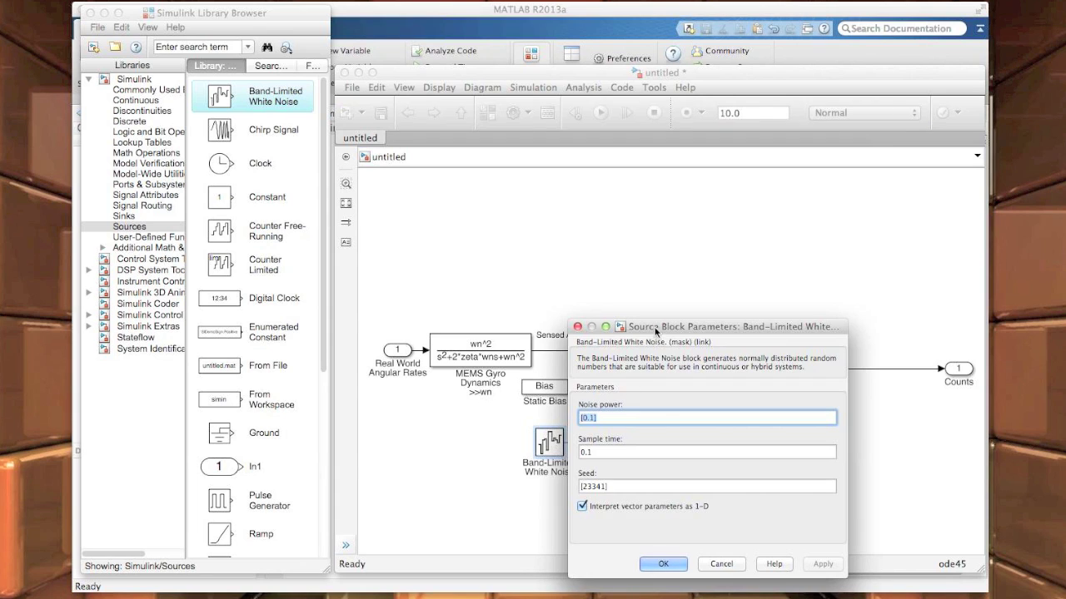
pyautogui.moveTo(687, 363); pyautogui.dragTo(565, 206)
pyautogui.click(515, 293)
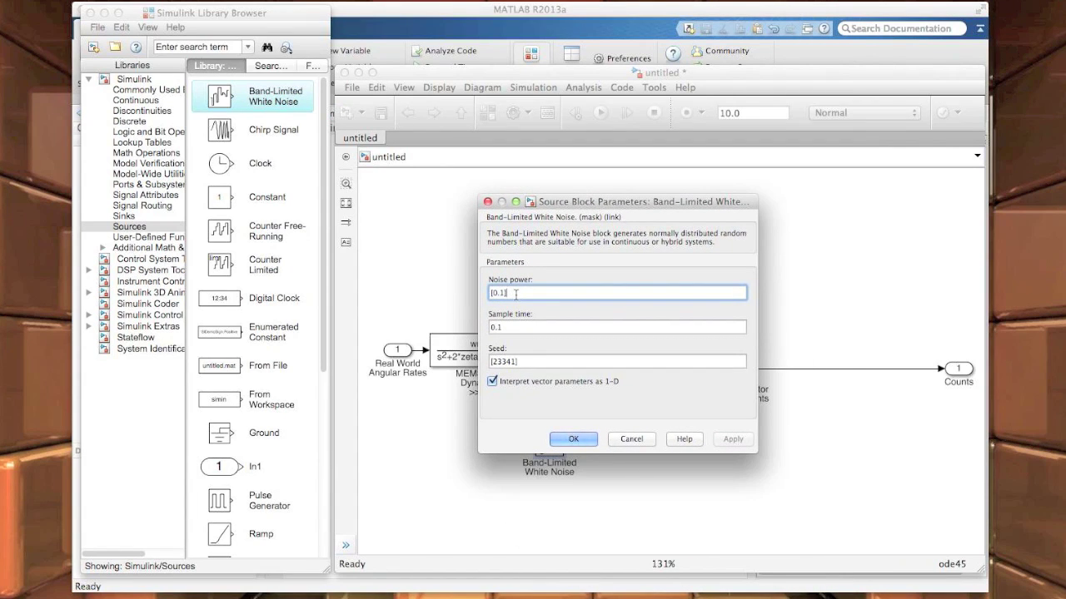
pyautogui.doubleClick(504, 327)
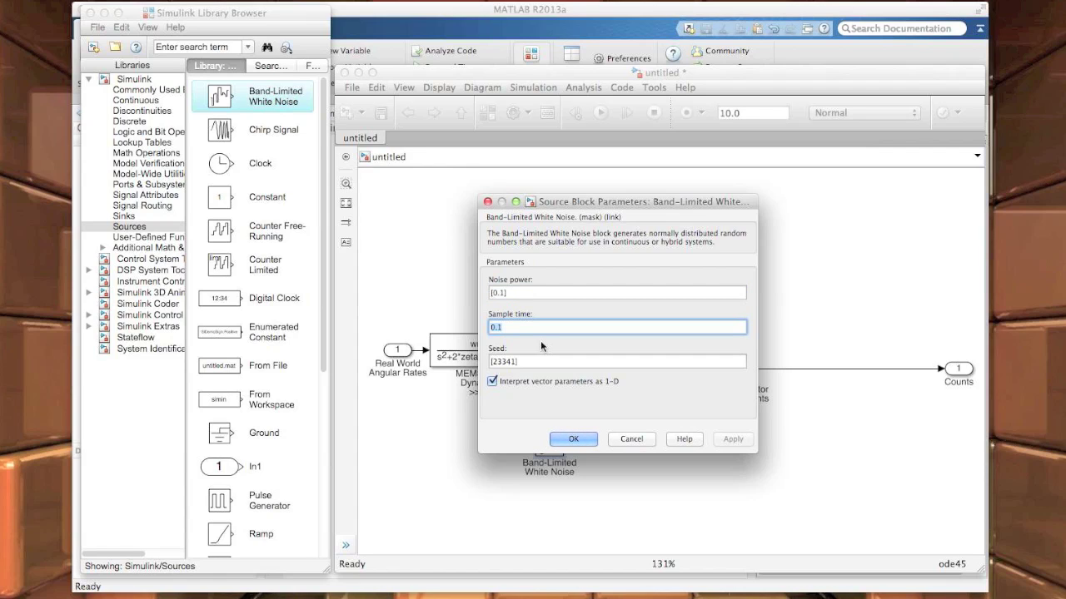
pyautogui.write('1/95')
pyautogui.press('Tab')
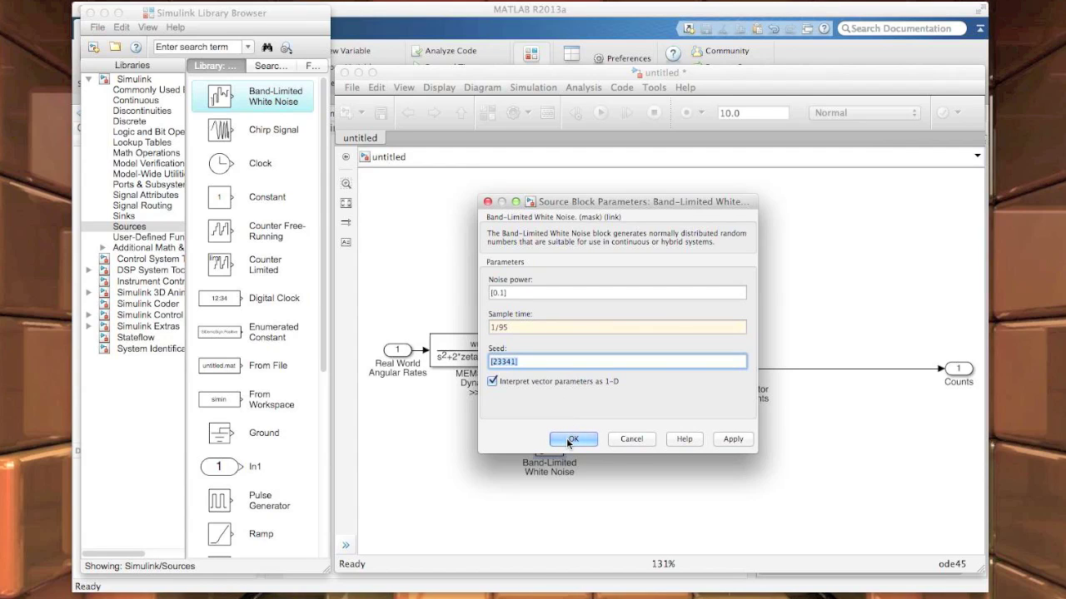
pyautogui.click(571, 439)
pyautogui.click(641, 482)
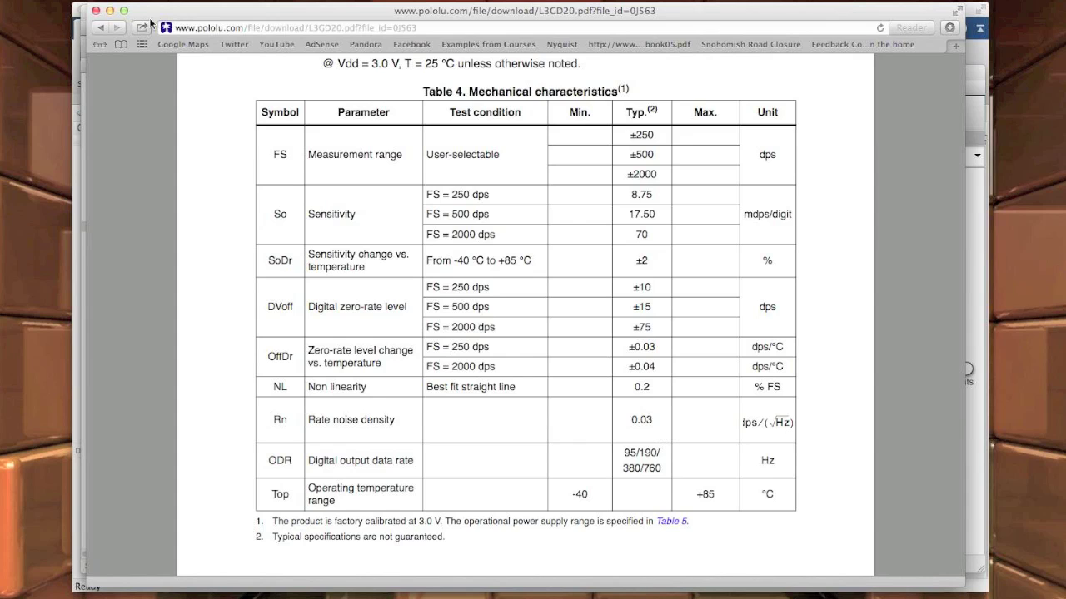
# Leave the datasheet and set the Band-Limited White Noise block's noise power to [0.03^2].
pyautogui.click(109, 11)
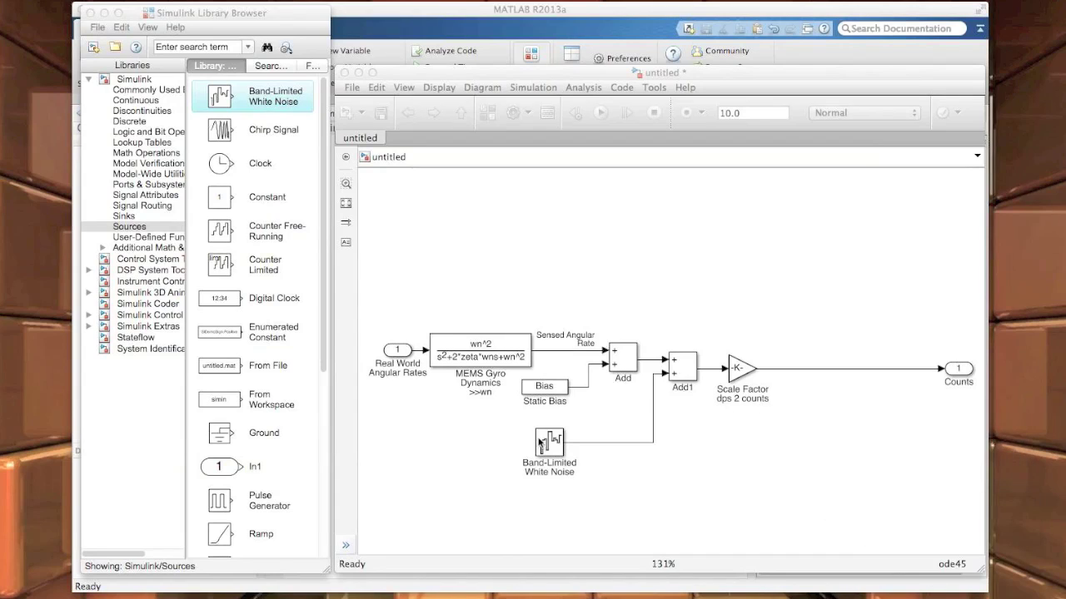
pyautogui.doubleClick(547, 447)
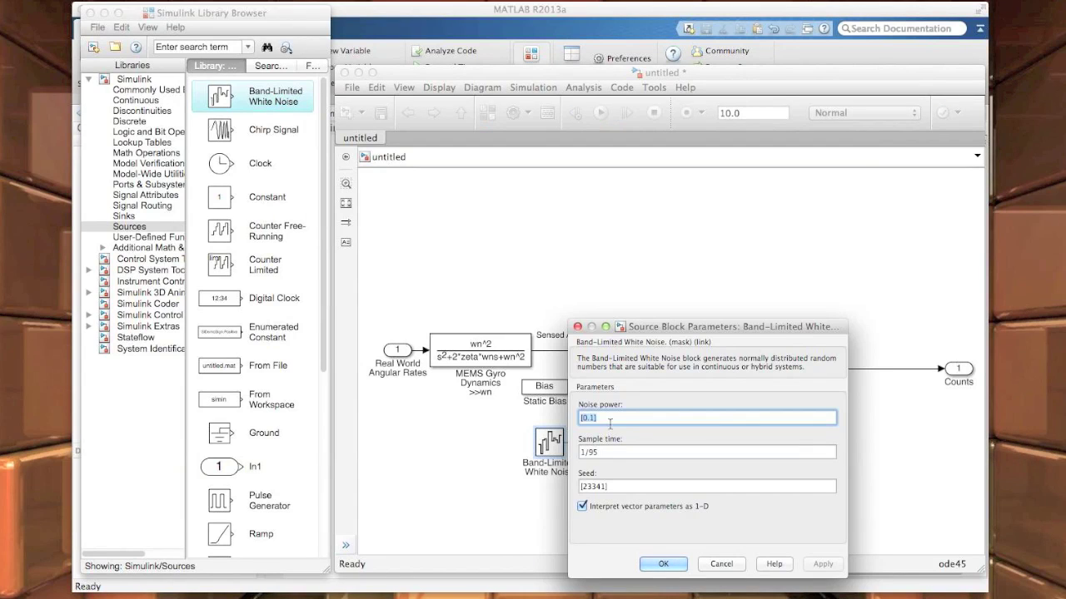
pyautogui.write('[0.03^2]')
pyautogui.click(664, 564)
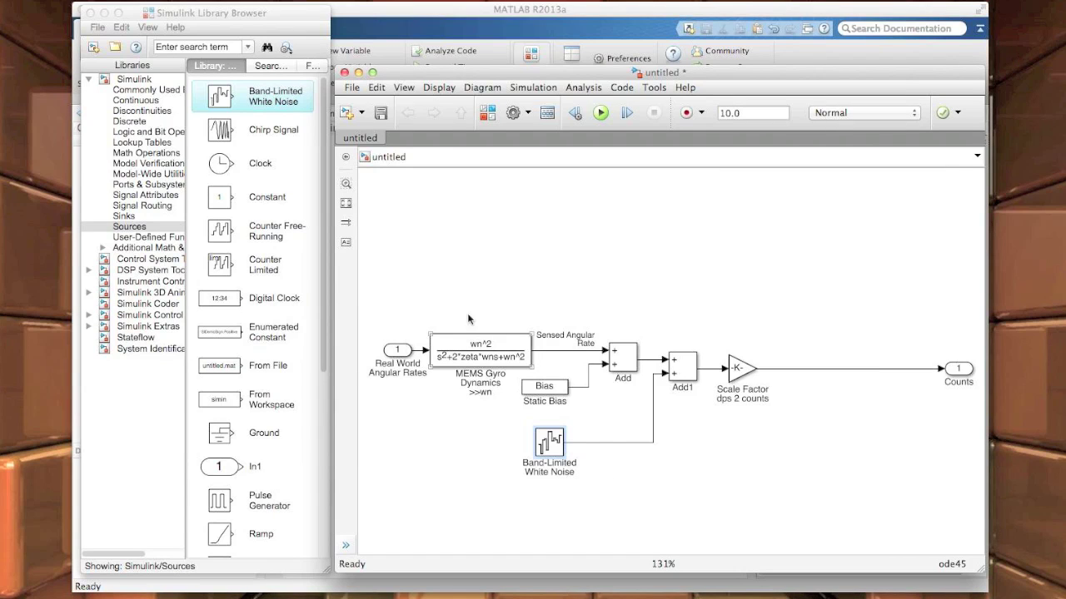
# Insert a Saturation block after Scale Factor and add "Counts" as a second line of its name.
pyautogui.click(142, 111)
pyautogui.moveTo(219, 399); pyautogui.dragTo(791, 377)
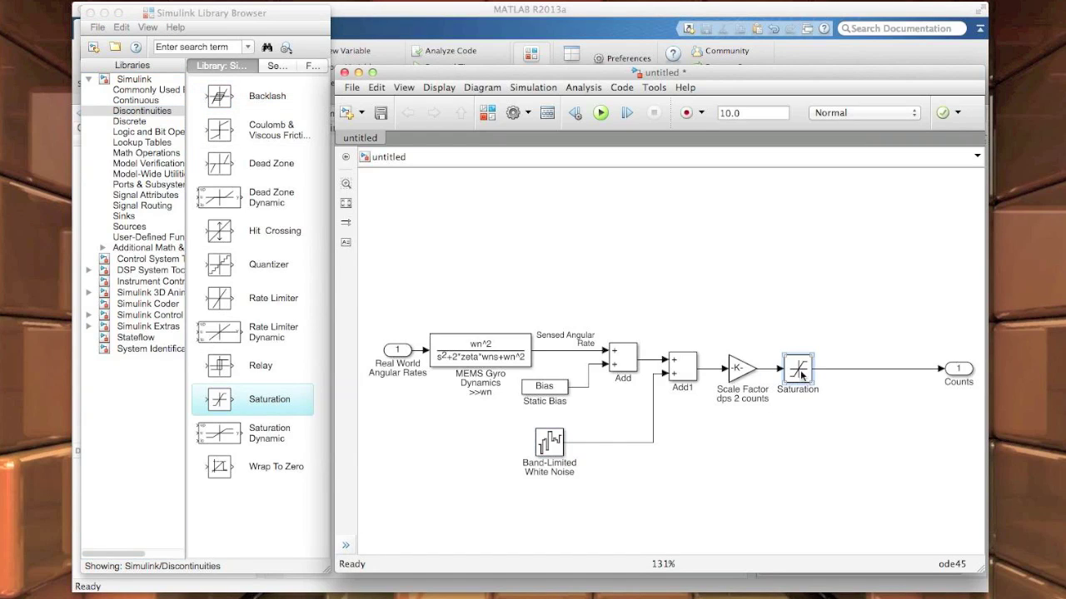
pyautogui.click(818, 391)
pyautogui.press('Return')
pyautogui.write('Counts')
pyautogui.click(841, 422)
# Set the Saturation Counts block's upper limit to 2^15 and its lower limit to -2^15.
pyautogui.doubleClick(798, 369)
pyautogui.write('2^15')
pyautogui.doubleClick(856, 381)
pyautogui.write('-2^15')
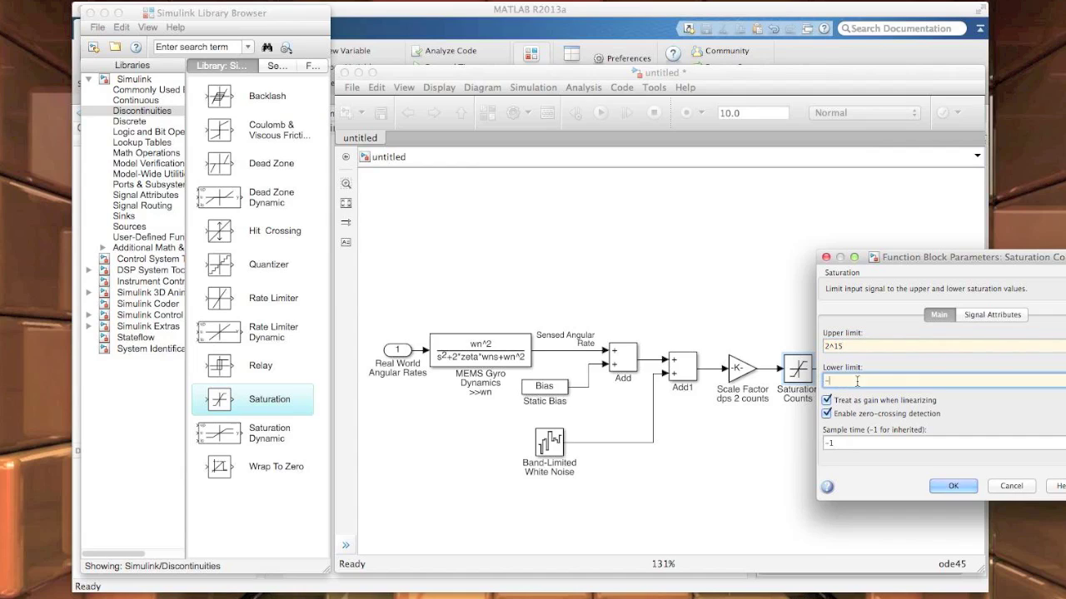
pyautogui.click(952, 488)
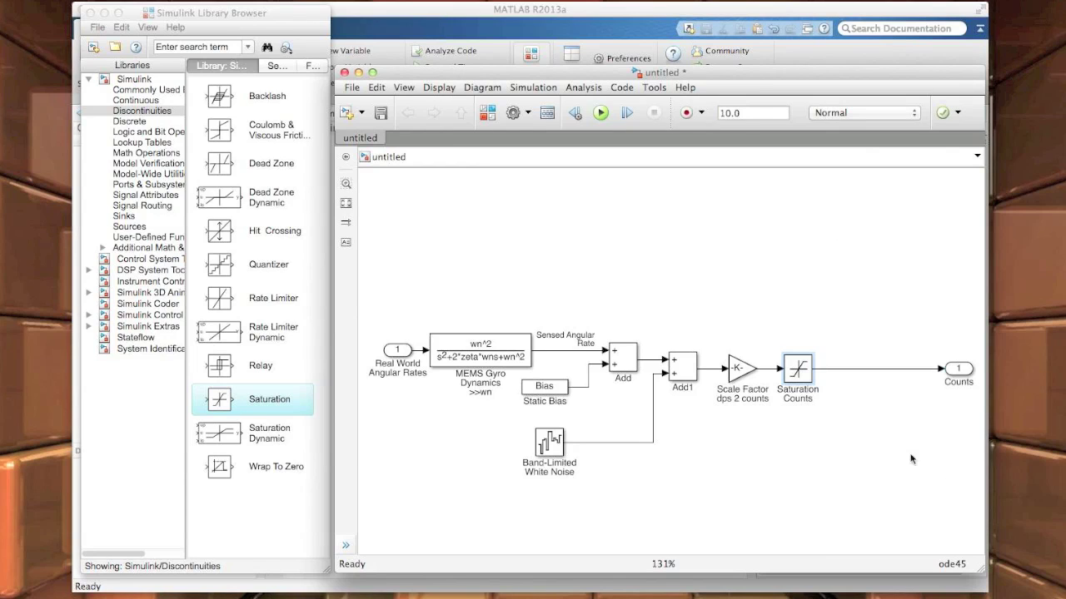
pyautogui.click(811, 452)
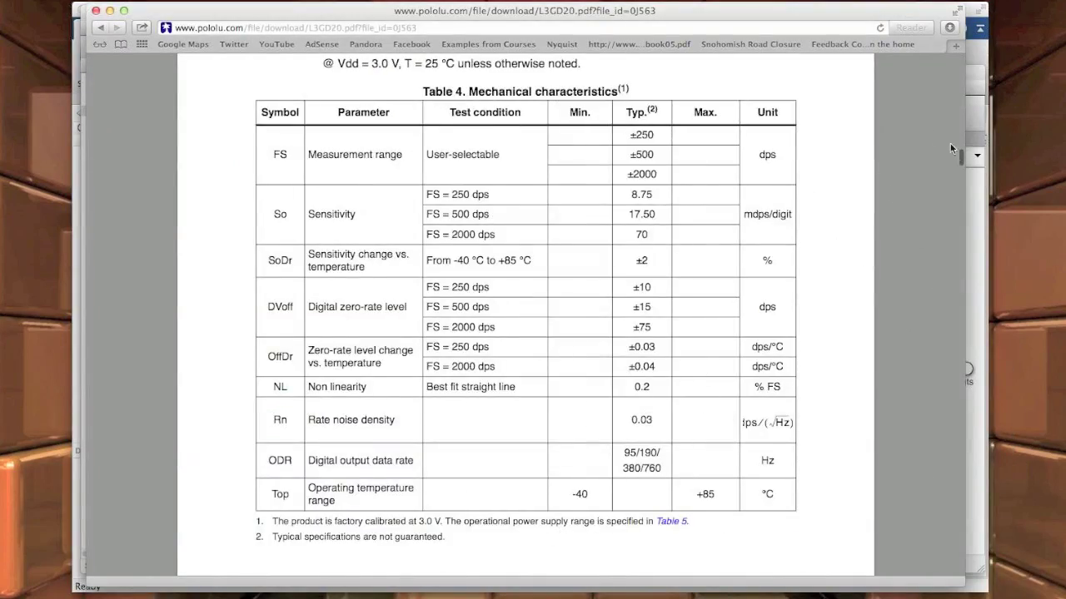
# Check the 95 Hz cut-off setting in datasheet Table 21 and place a copy of MEMS Gyro Dynamics between Saturation Counts and Counts.
pyautogui.moveTo(958, 143); pyautogui.dragTo(953, 415)
pyautogui.scroll(6, 858, 353)
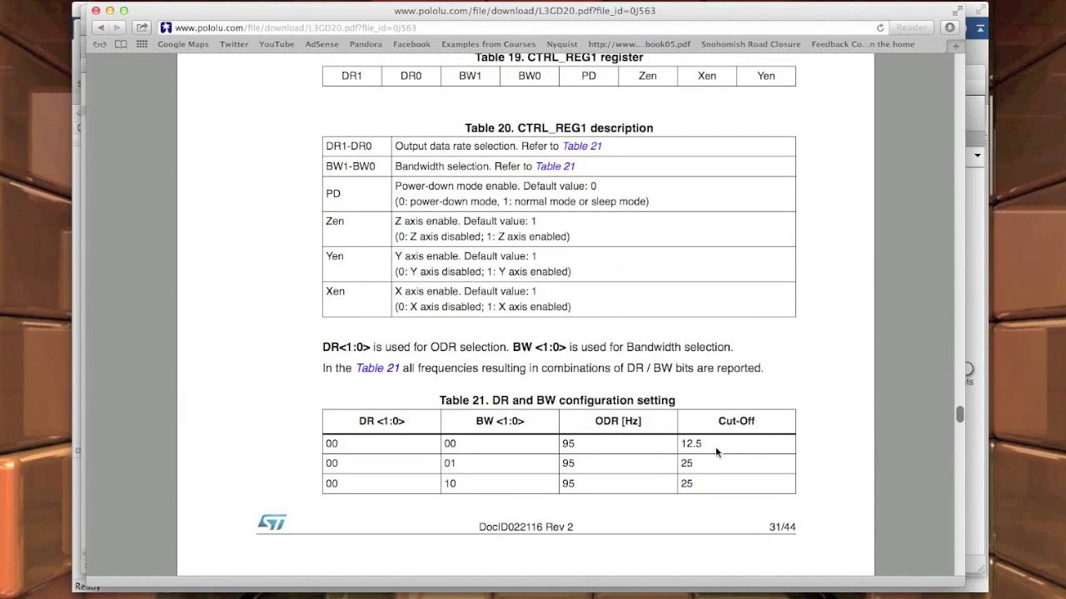
pyautogui.moveTo(710, 446); pyautogui.dragTo(643, 458)
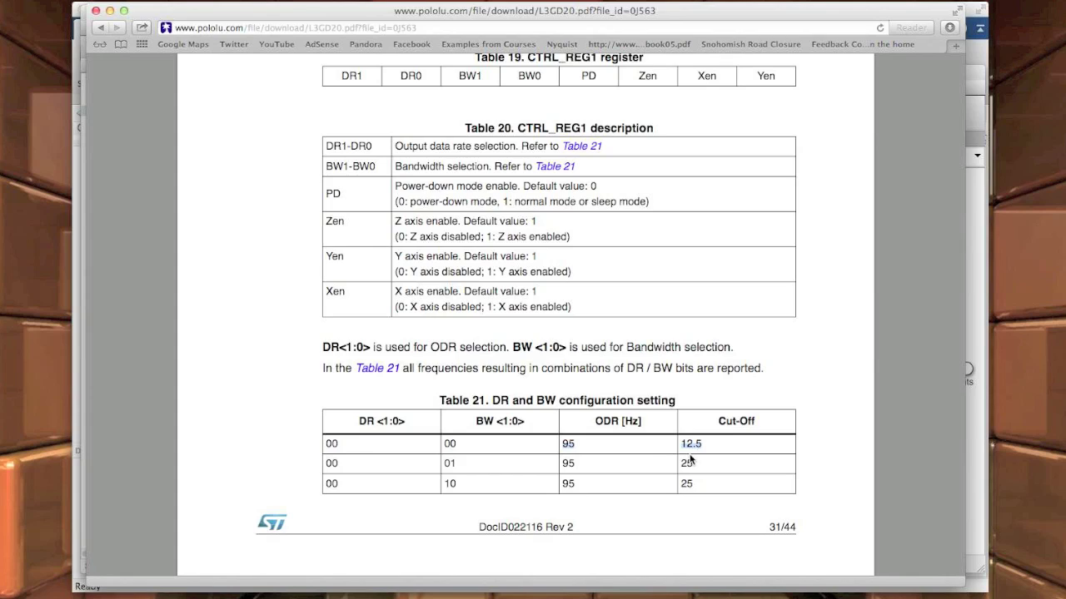
pyautogui.click(709, 450)
pyautogui.click(110, 11)
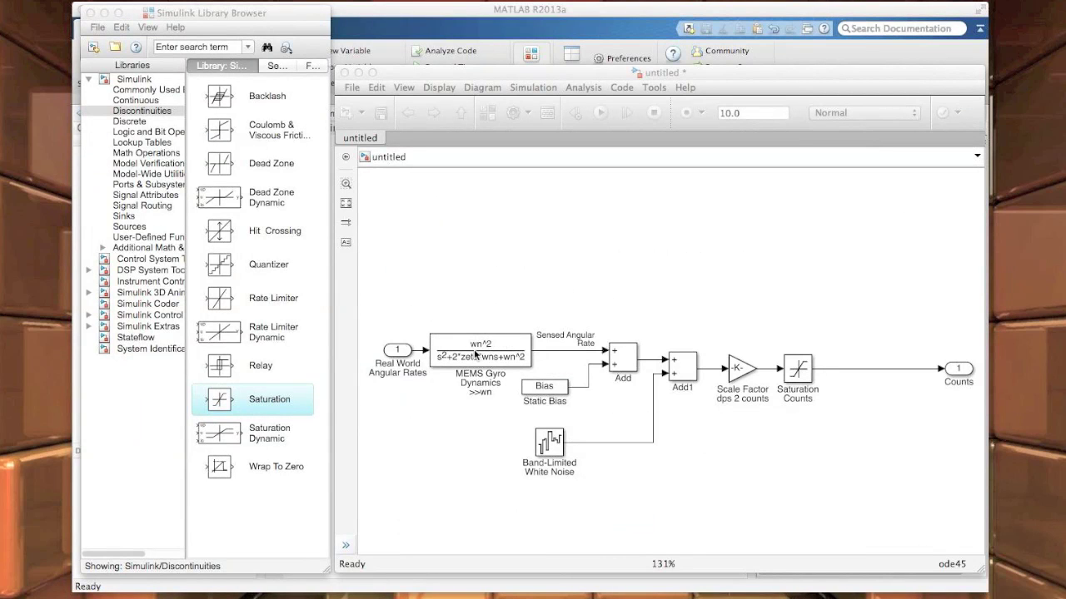
pyautogui.moveTo(474, 354); pyautogui.dragTo(871, 372)
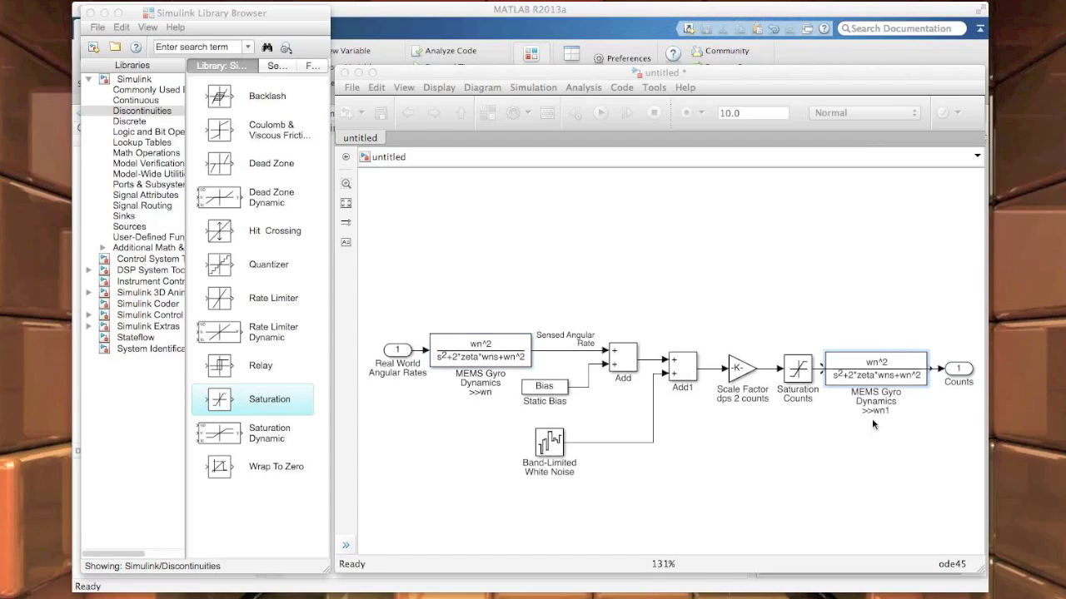
pyautogui.click(857, 457)
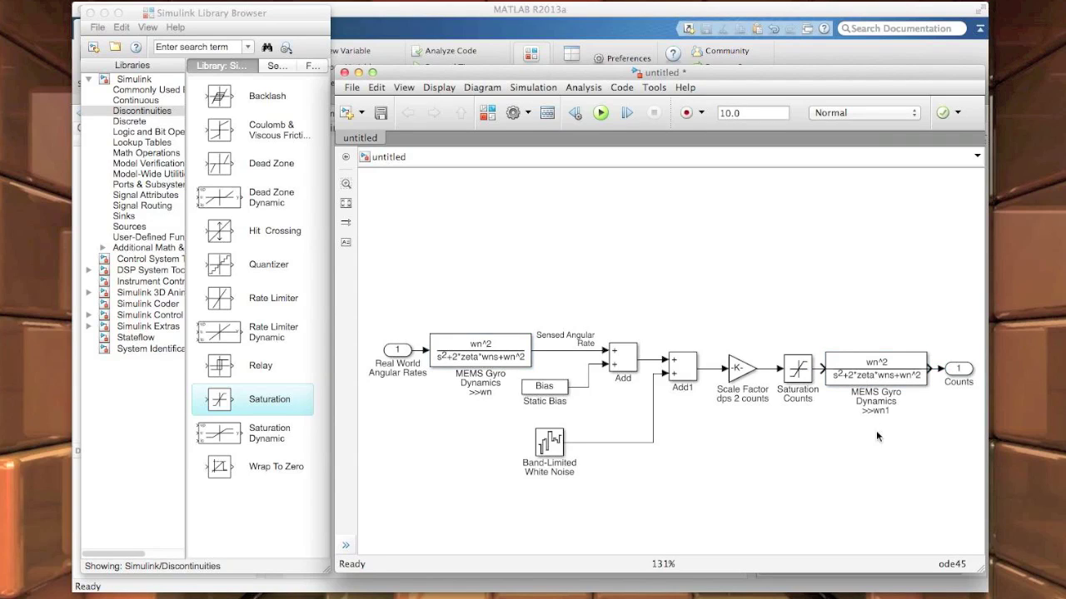
# Rename the copied transfer function block "Digital LPF", "Represented by S-domain", "TF" on three lines.
pyautogui.doubleClick(877, 404)
pyautogui.moveTo(890, 412); pyautogui.dragTo(851, 392)
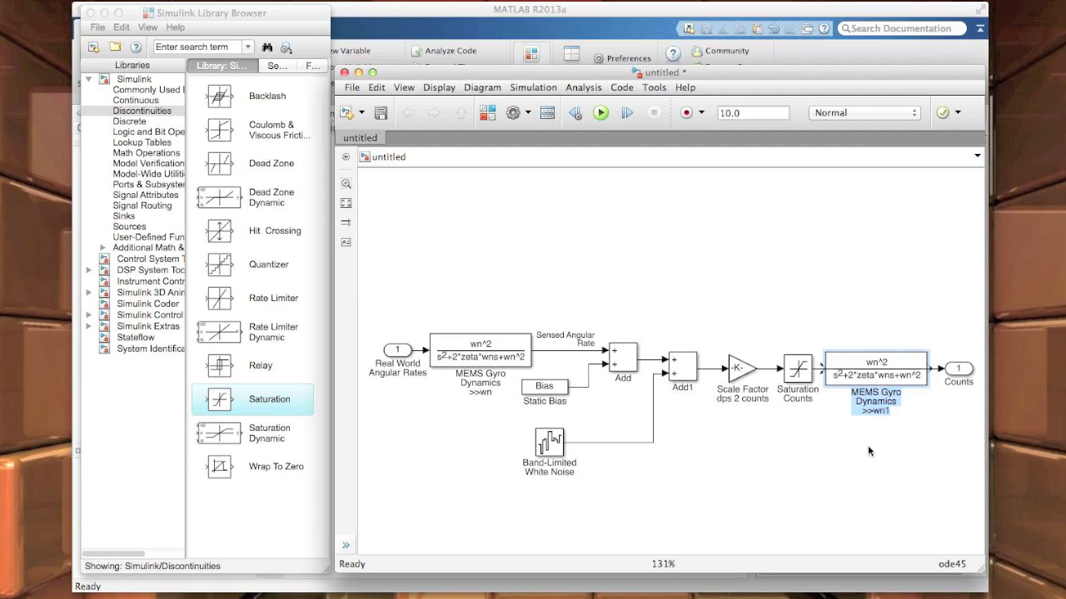
pyautogui.write('Digit')
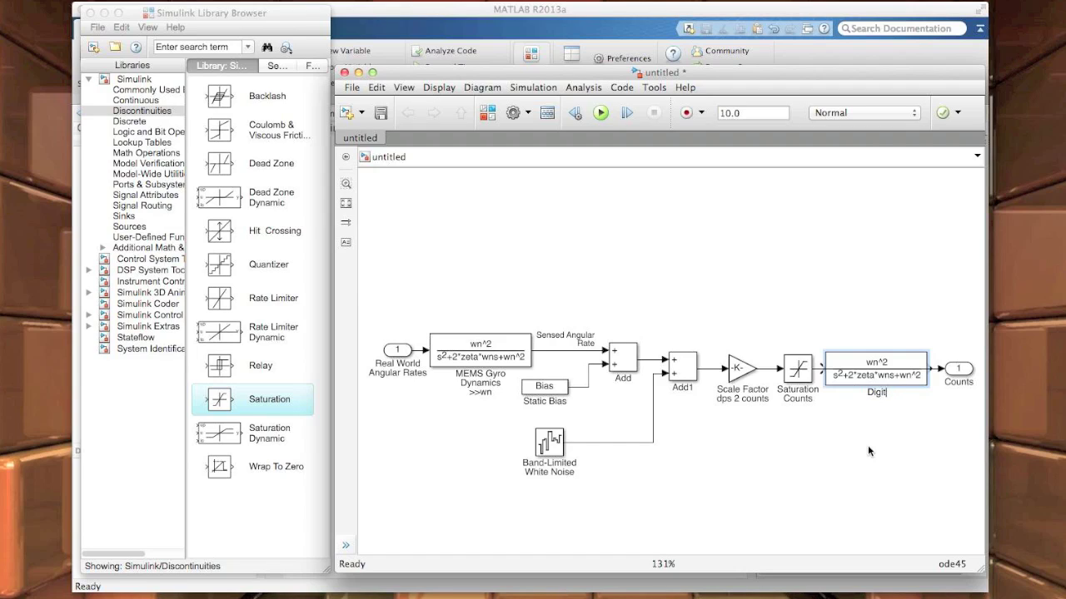
pyautogui.write('al LPF')
pyautogui.press('Return')
pyautogui.write('Represented by')
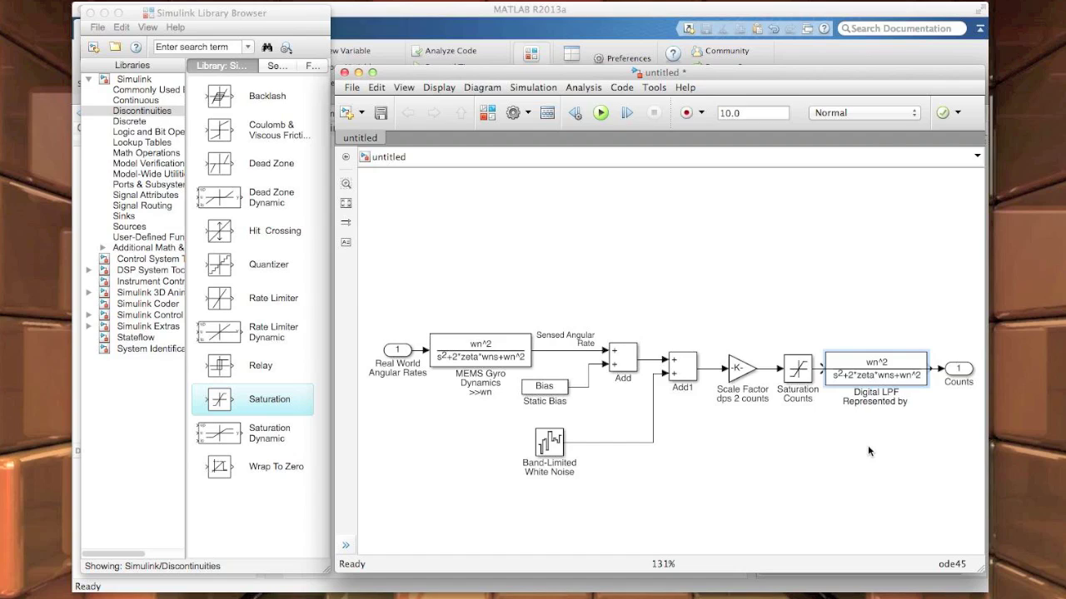
pyautogui.write(' S-domain')
pyautogui.press('Return')
pyautogui.write('TF')
pyautogui.click(841, 475)
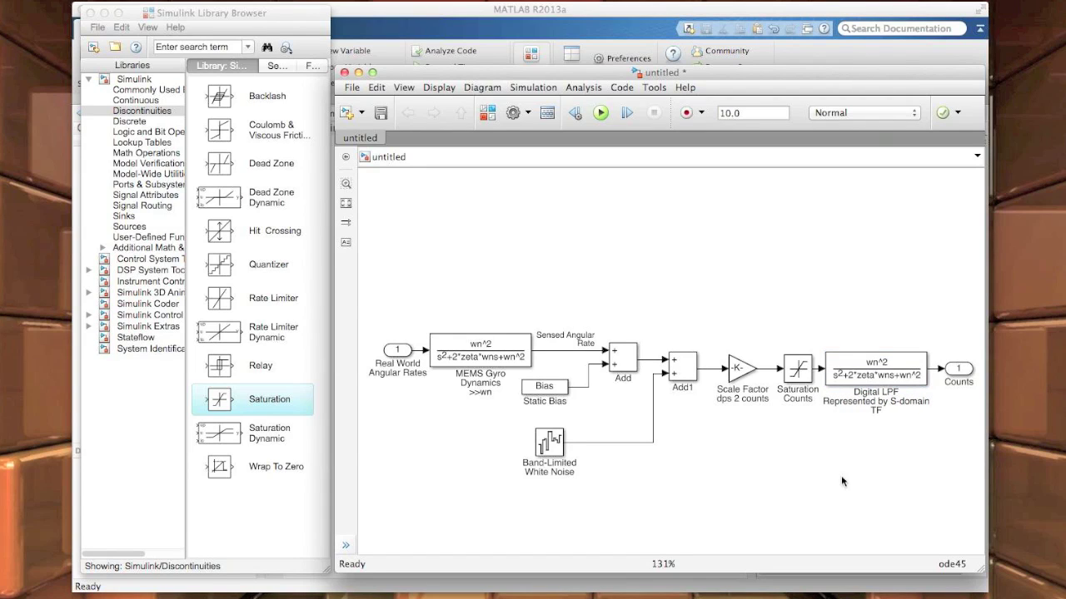
# Set the Digital LPF block's numerator coefficients to [w^2].
pyautogui.doubleClick(854, 378)
pyautogui.click(573, 336)
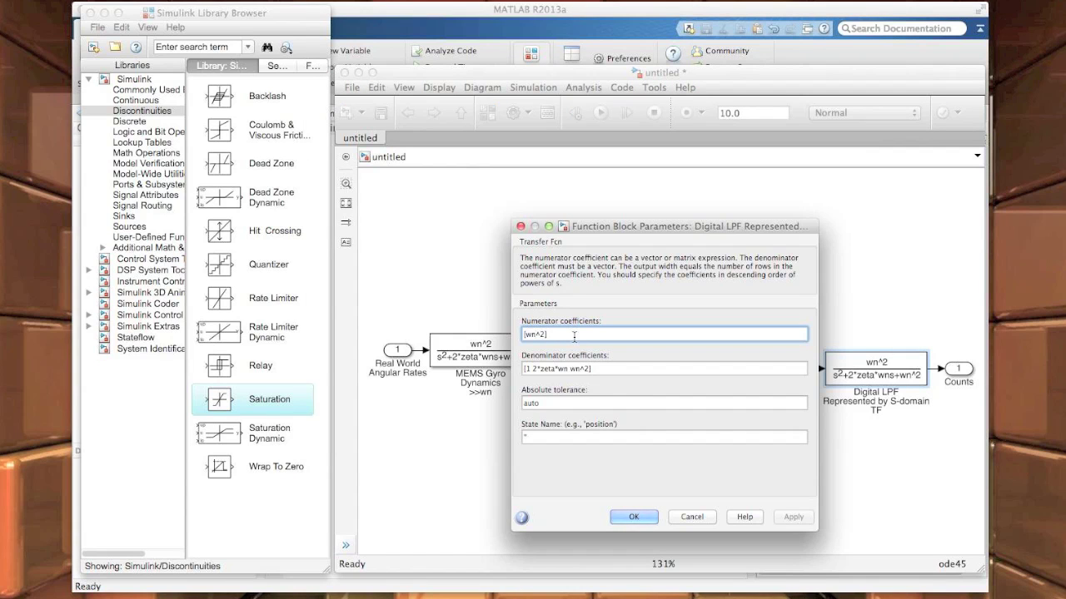
pyautogui.press('Left')
pyautogui.press('Left')
pyautogui.press('Left')
pyautogui.press('BackSpace')
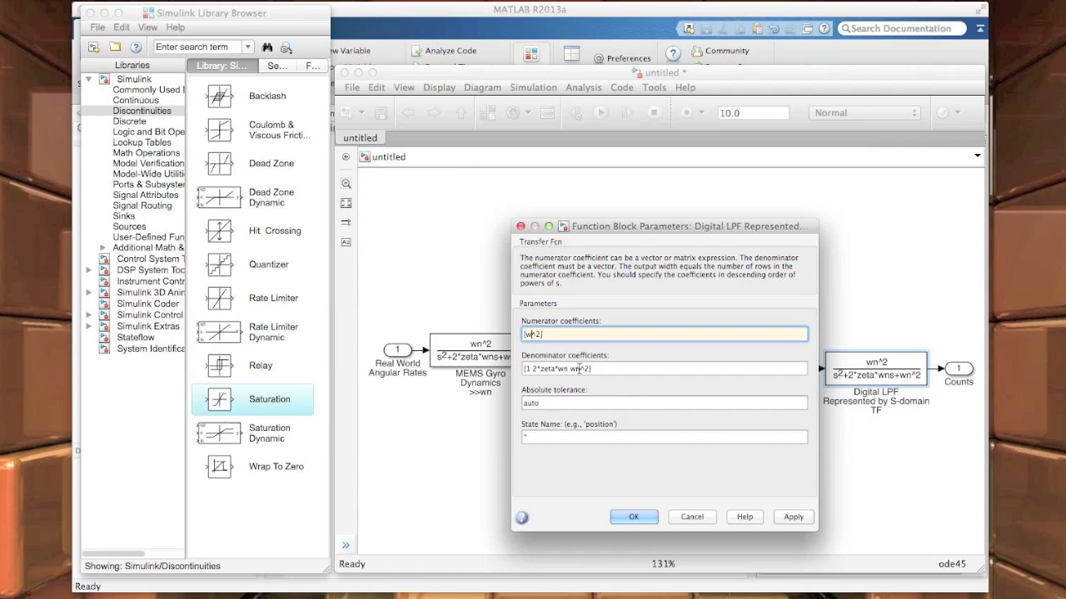
# Set the Digital LPF block's denominator coefficients to [1 2*z*w w^2] and accept the parameters.
pyautogui.click(578, 369)
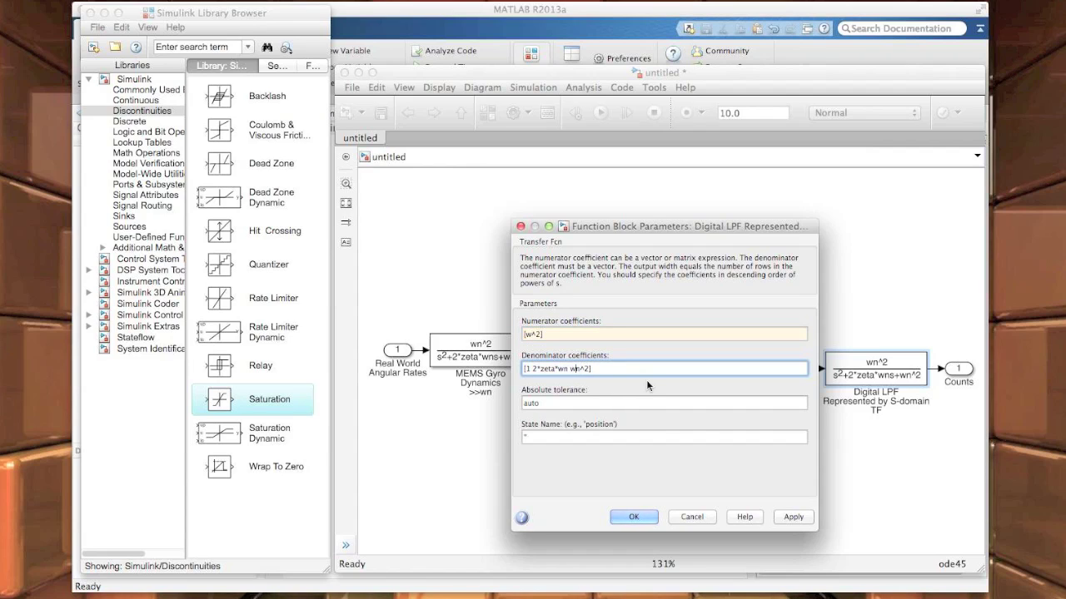
pyautogui.press('Right')
pyautogui.press('BackSpace')
pyautogui.press('Left')
pyautogui.press('Left')
pyautogui.press('BackSpace')
pyautogui.press('Left')
pyautogui.press('Left')
pyautogui.press('BackSpace')
pyautogui.press('BackSpace')
pyautogui.press('BackSpace')
pyautogui.click(633, 518)
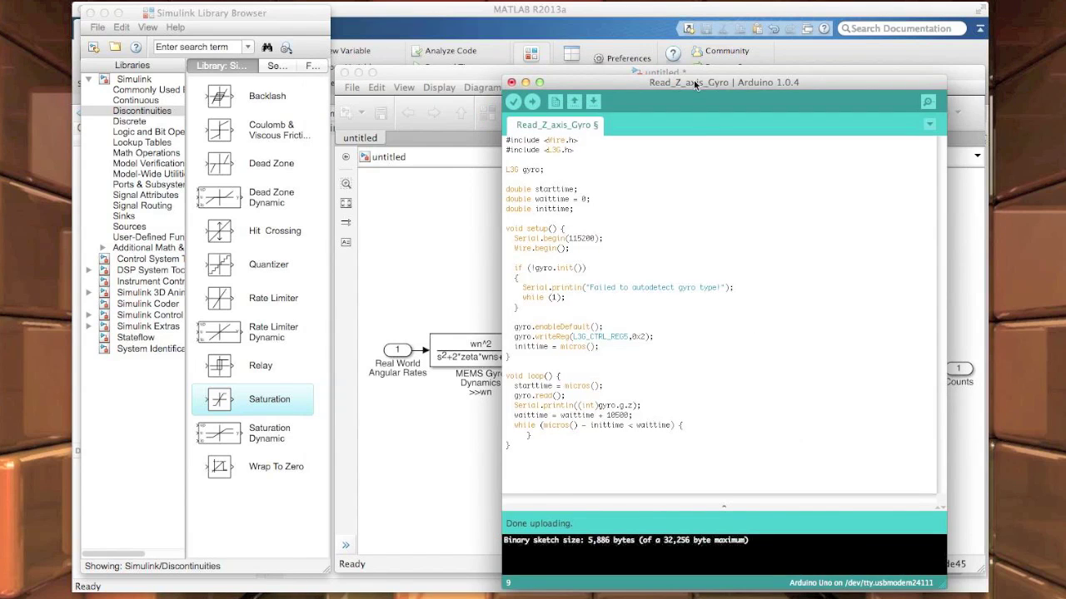
# Review the Read_Z_axis_Gyro sketch in Arduino, examining the serial baud rate, the gyro.writeReg call and the read loop.
pyautogui.moveTo(695, 84); pyautogui.dragTo(551, 58)
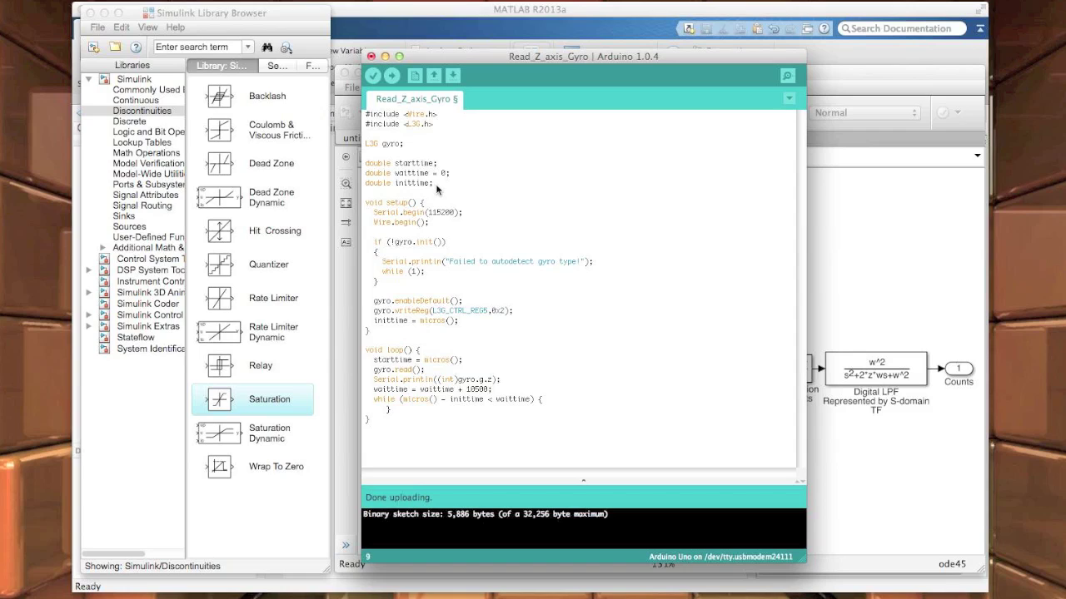
pyautogui.moveTo(370, 213); pyautogui.dragTo(462, 215)
pyautogui.moveTo(370, 310); pyautogui.dragTo(504, 312)
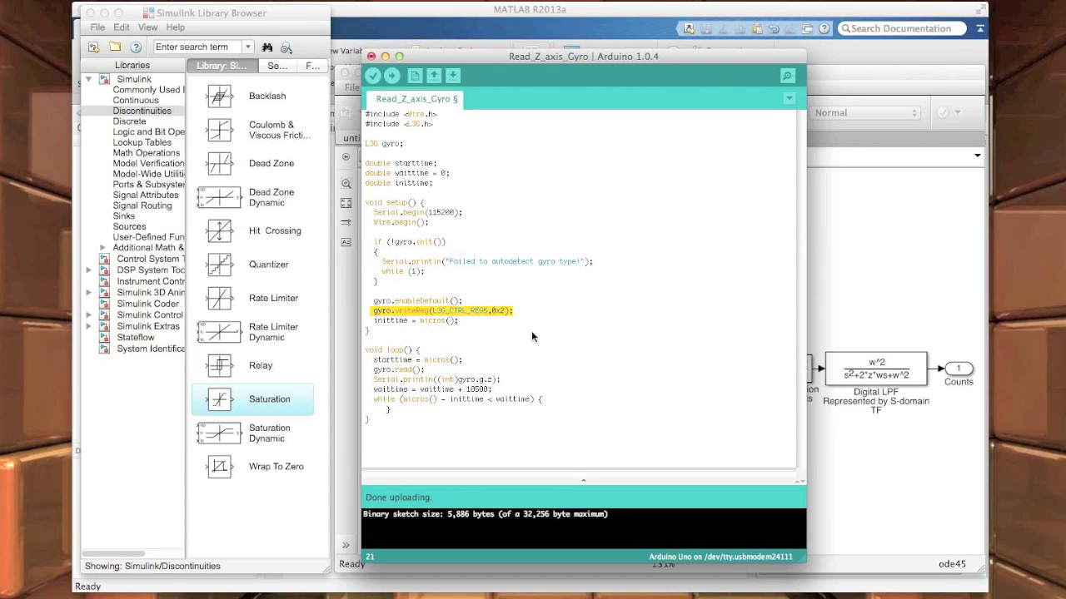
pyautogui.click(407, 423)
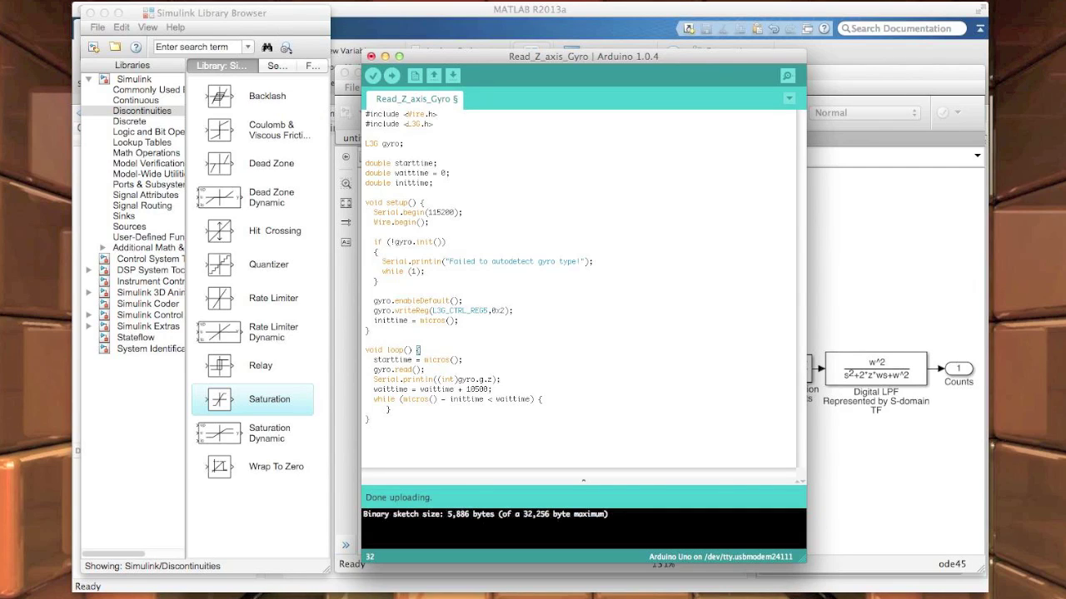
# Watch the live gyro readings in Arduino's Serial Monitor and close the monitor.
pyautogui.click(67, 0)
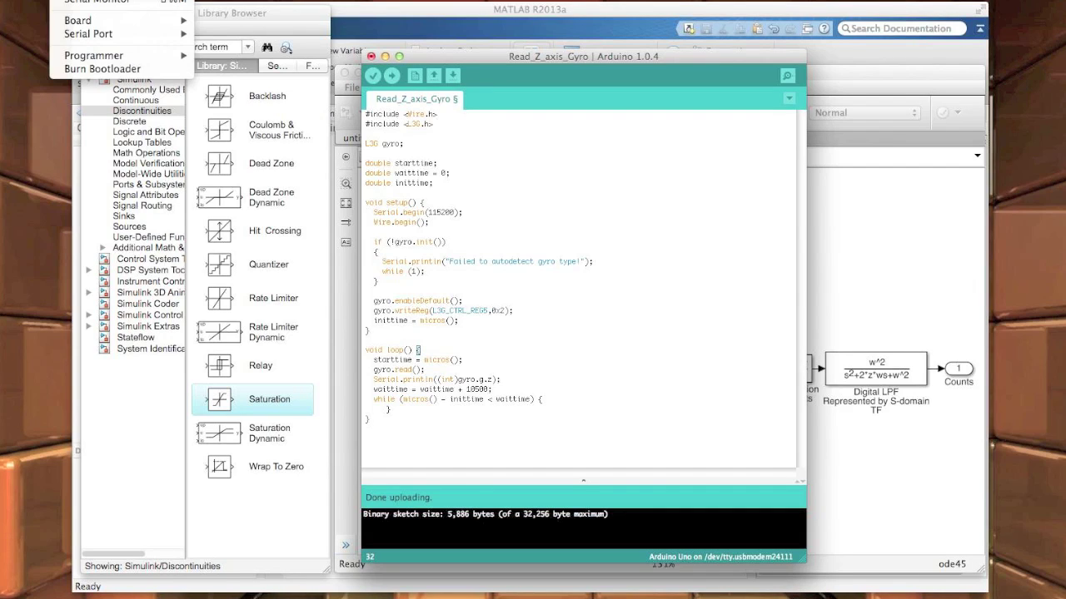
pyautogui.click(93, 2)
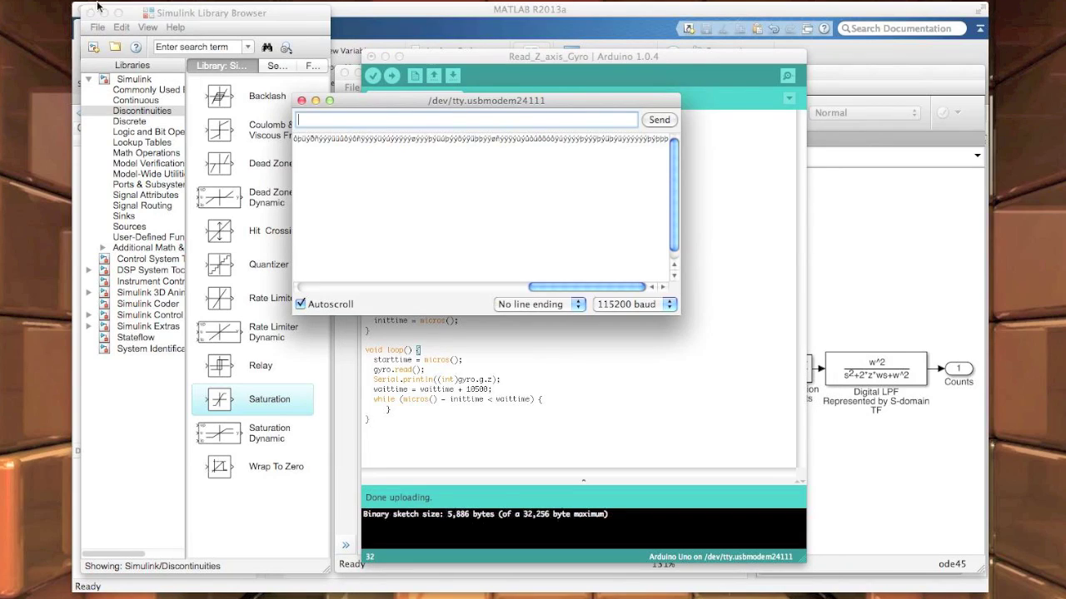
pyautogui.moveTo(429, 109); pyautogui.dragTo(508, 138)
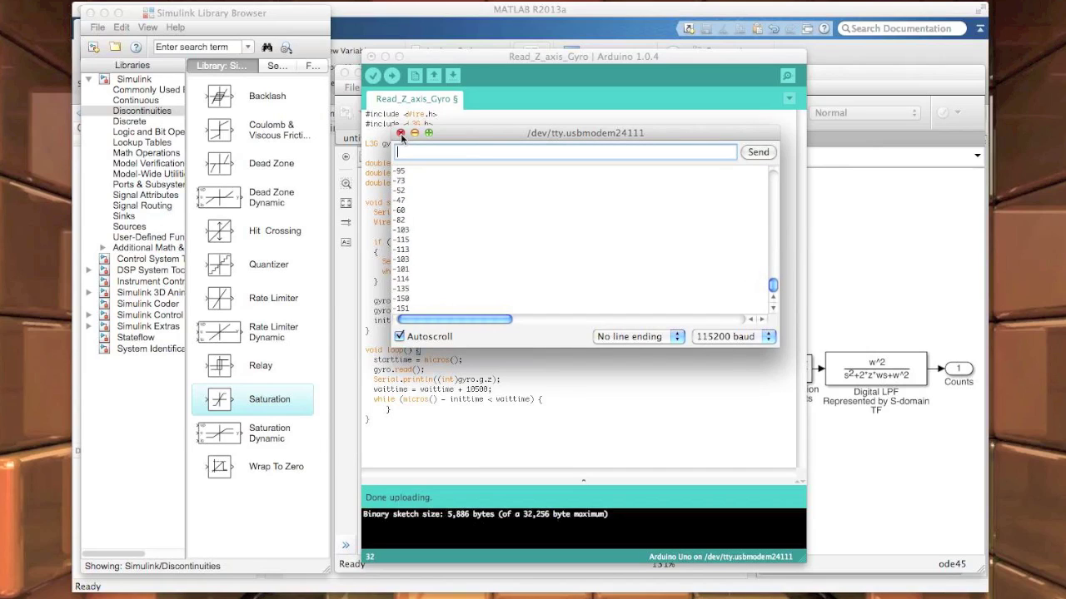
pyautogui.click(400, 133)
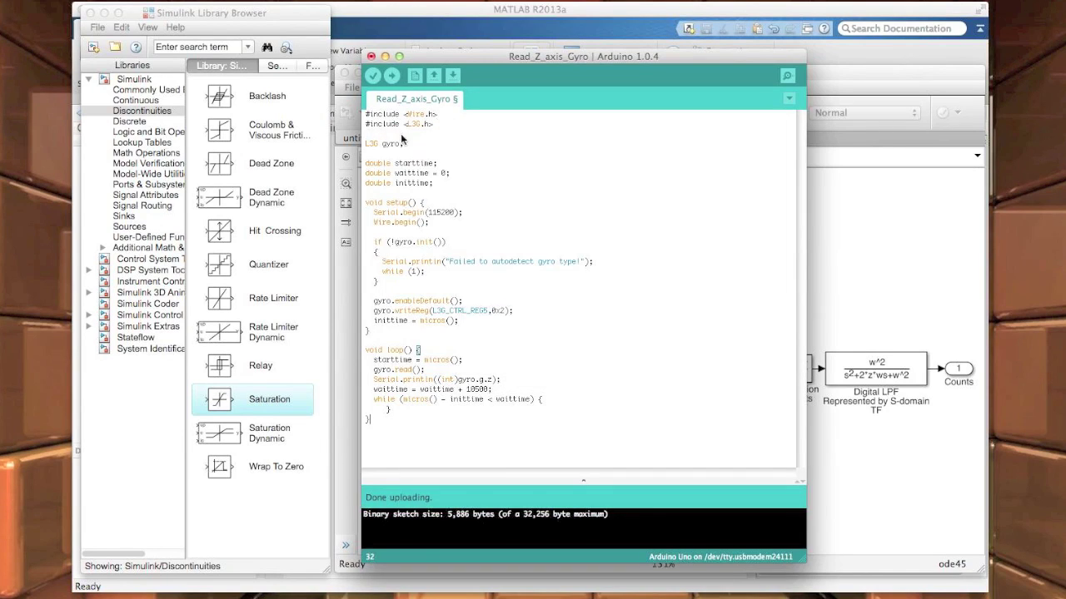
# Switch to the main MATLAB window and open the ReadGyroData.m script.
pyautogui.click(385, 56)
pyautogui.click(369, 15)
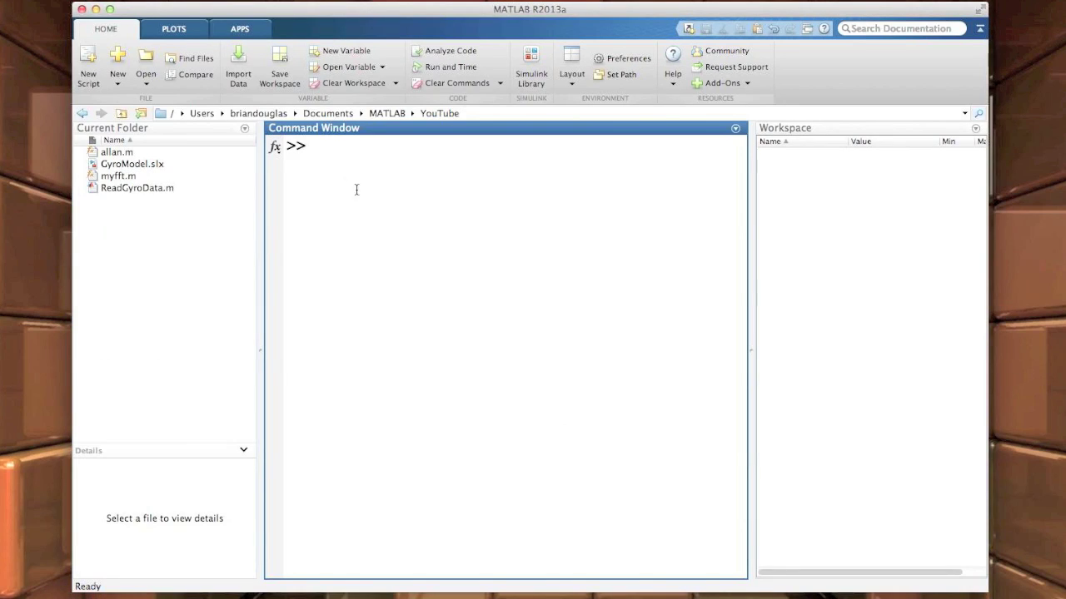
pyautogui.doubleClick(137, 189)
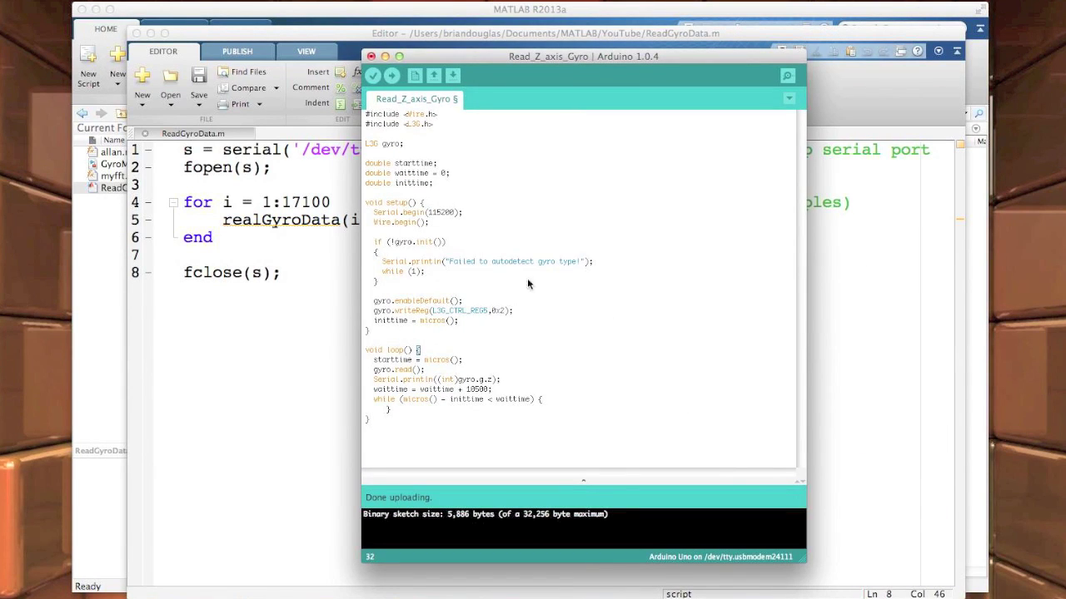
# Check the serial port selection in Arduino and examine the port name and baud rate in the script's serial call.
pyautogui.click(68, 0)
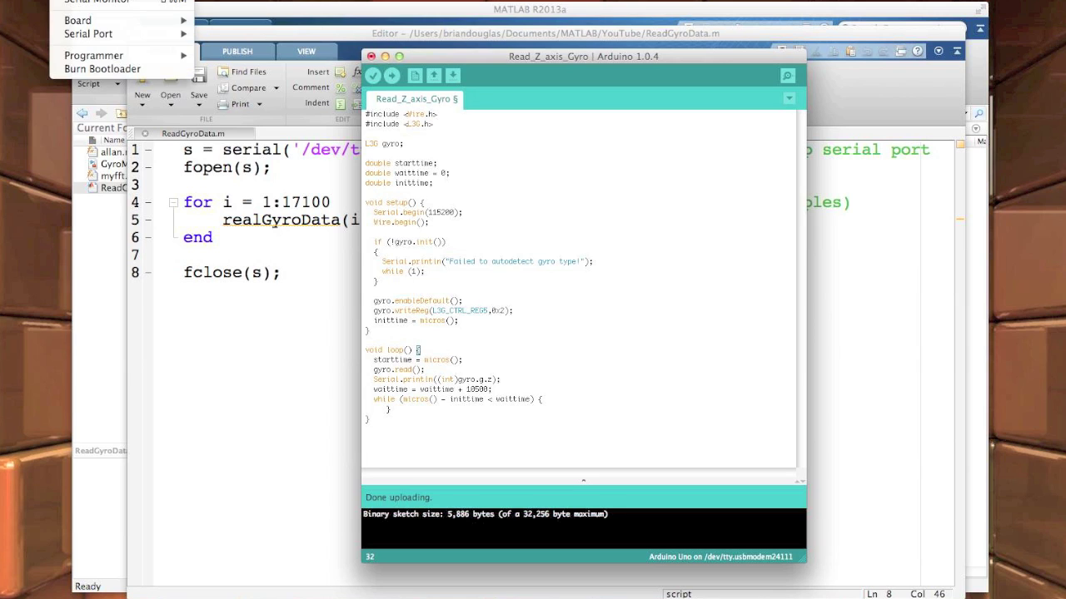
pyautogui.moveTo(140, 38)
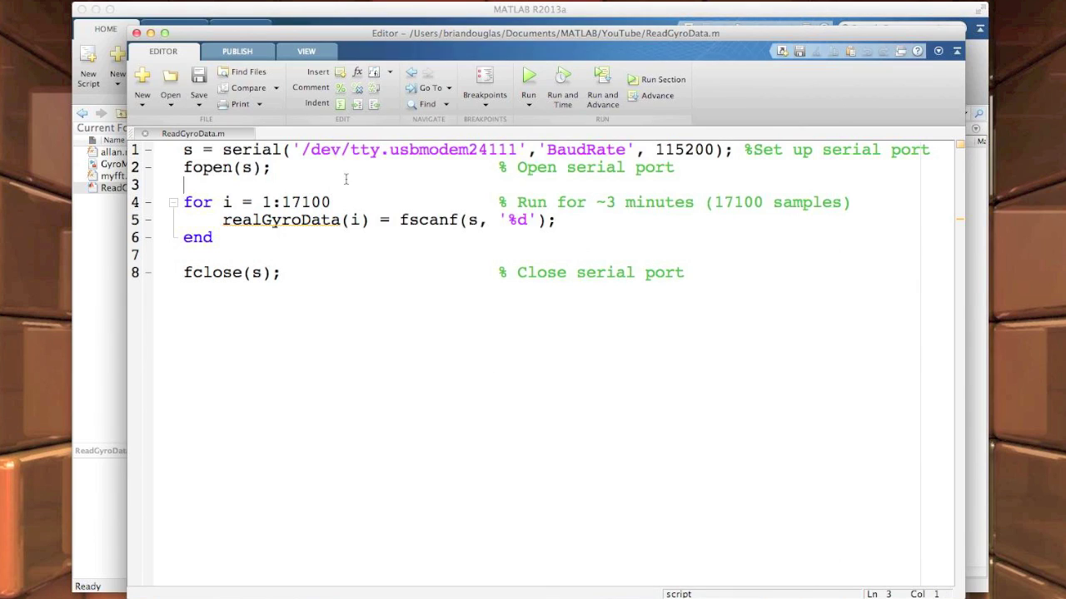
pyautogui.click(346, 182)
pyautogui.moveTo(301, 149); pyautogui.dragTo(517, 150)
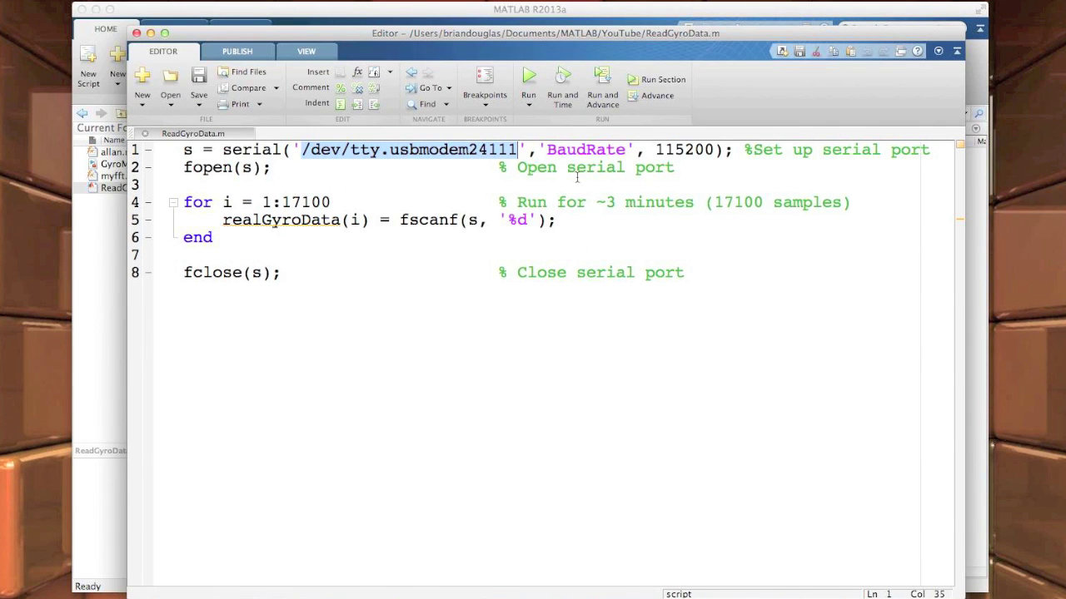
pyautogui.click(578, 152)
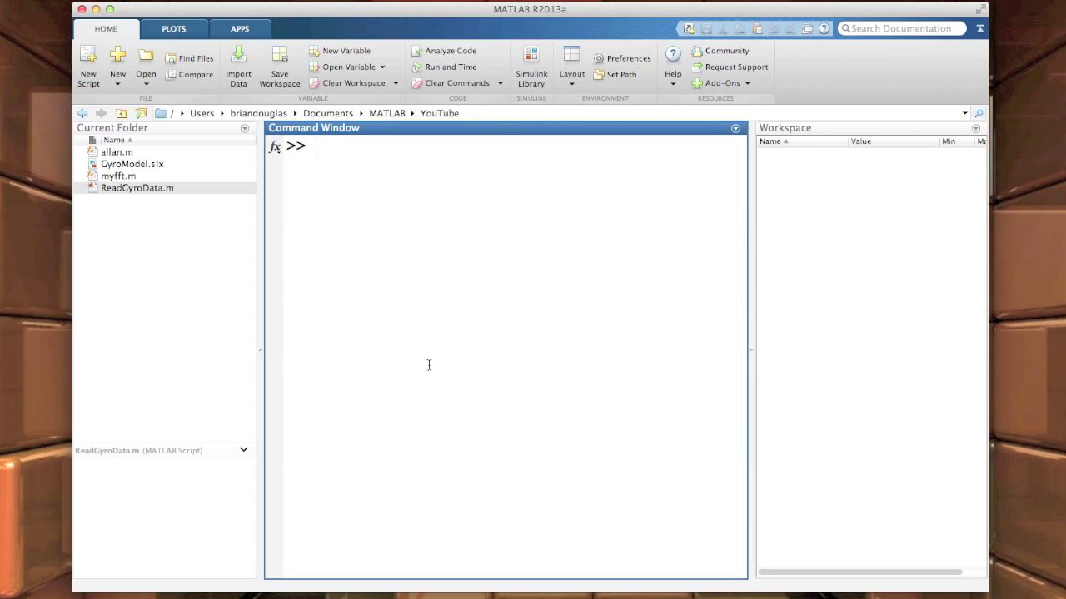
# Run the ReadGyroData script from MATLAB's command line to record the gyro samples.
pyautogui.write('ReadGyroData')
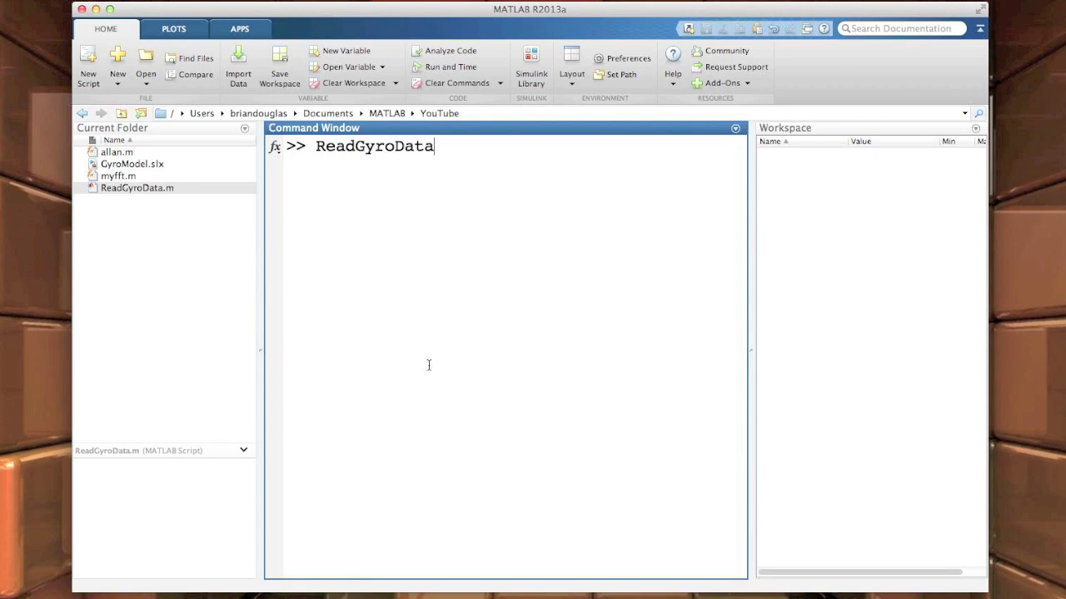
pyautogui.press('Return')
pyautogui.write('3')
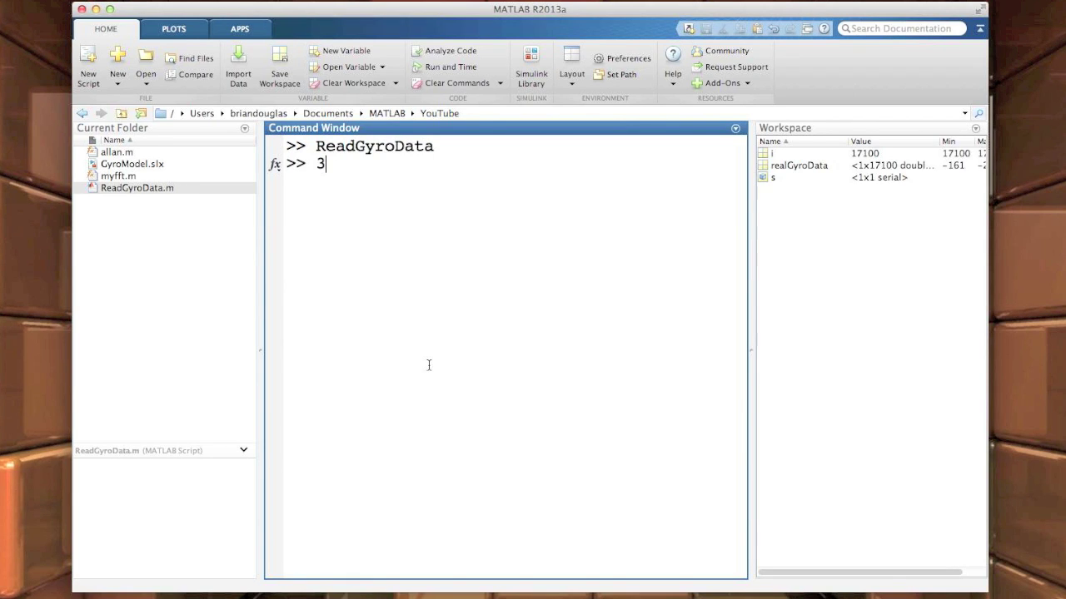
pyautogui.write(' minutes later')
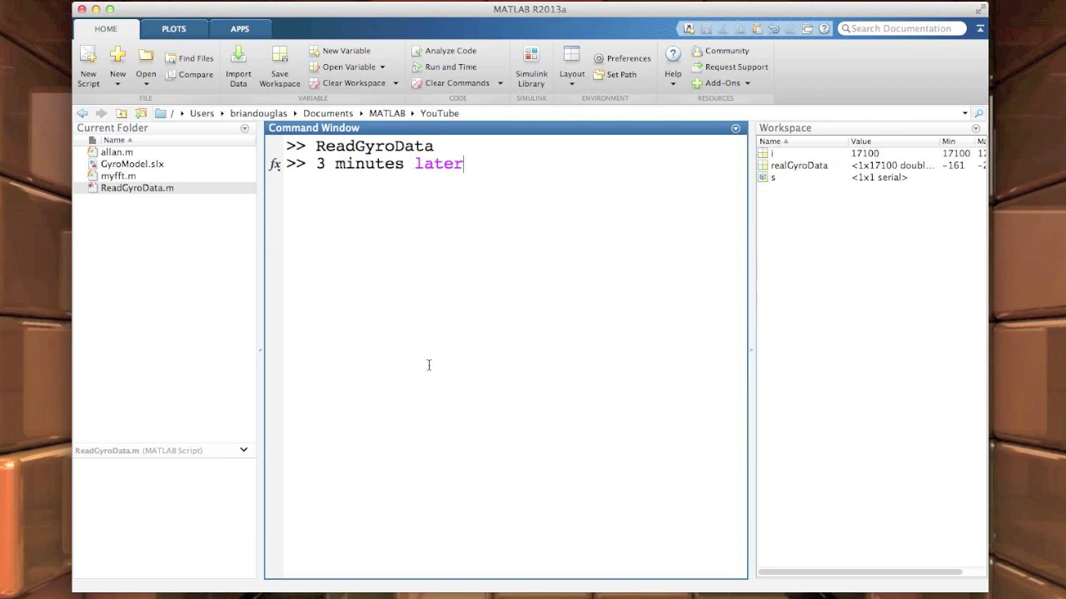
pyautogui.press('BackSpace')
pyautogui.press('BackSpace')
pyautogui.press('BackSpace')
pyautogui.press('BackSpace')
pyautogui.press('BackSpace')
pyautogui.press('BackSpace')
pyautogui.press('BackSpace')
pyautogui.press('BackSpace')
pyautogui.press('BackSpace')
pyautogui.press('BackSpace')
pyautogui.press('BackSpace')
pyautogui.press('BackSpace')
pyautogui.press('BackSpace')
pyautogui.press('BackSpace')
pyautogui.press('BackSpace')
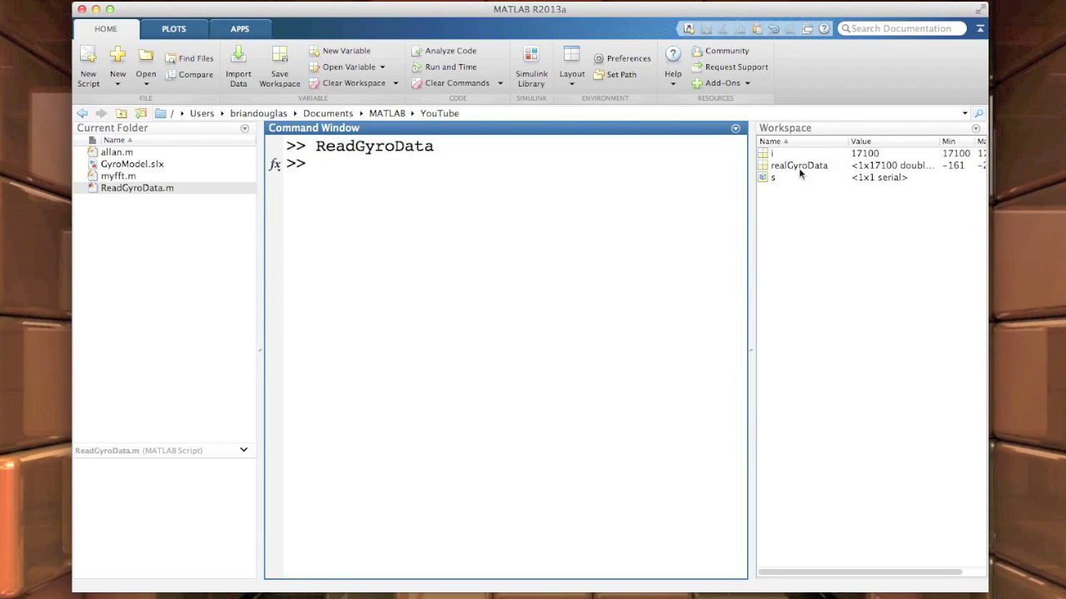
# Define the time vector as 0:1/95:17099/95 with suppressed output and plot realGyroData against it.
pyautogui.click(799, 168)
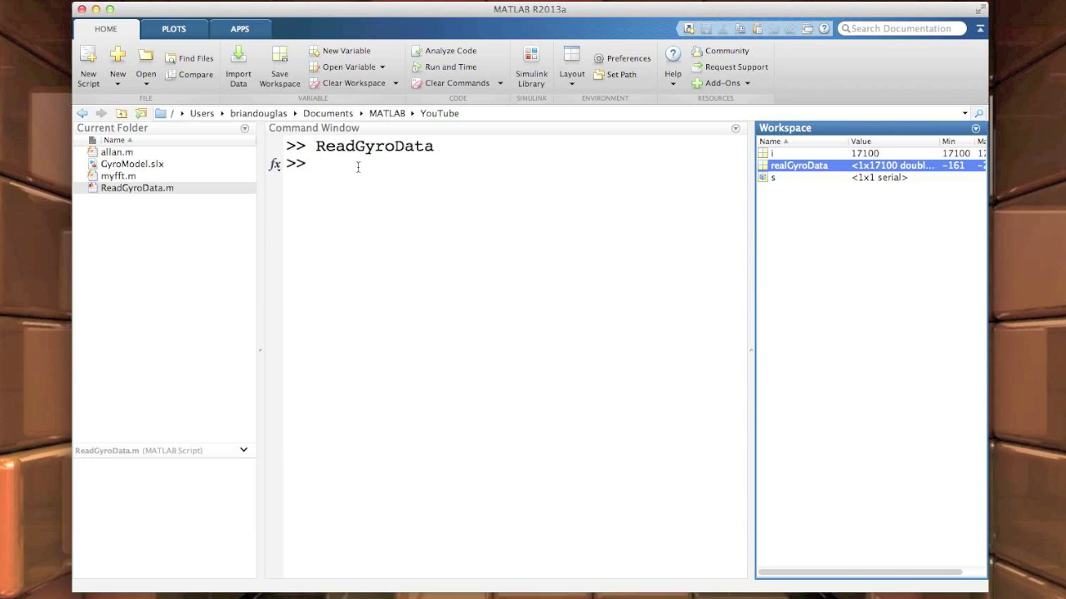
pyautogui.click(381, 203)
pyautogui.write('time ')
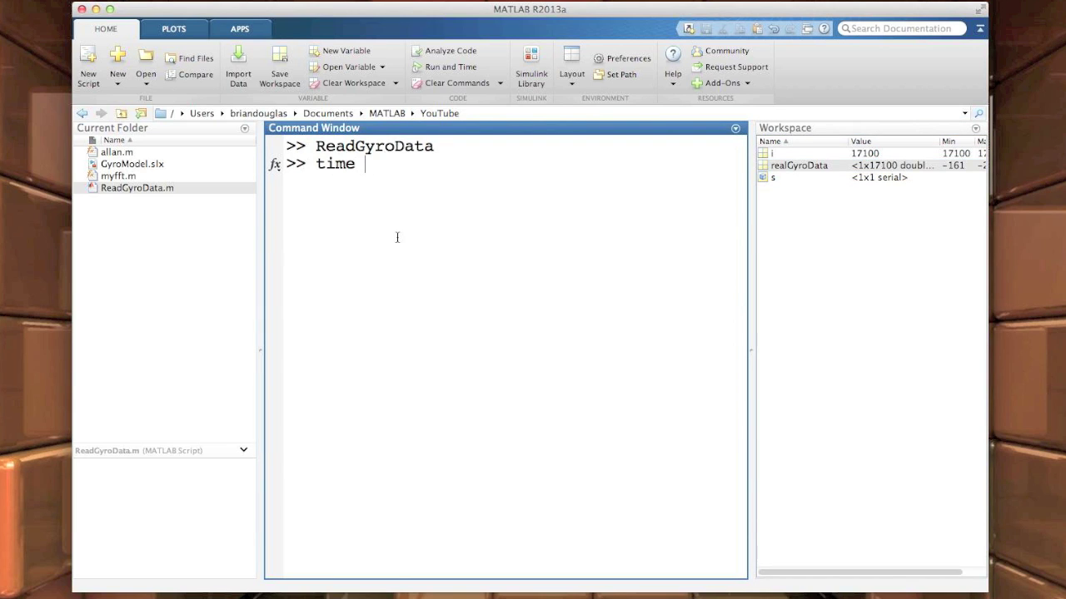
pyautogui.write('= 0:1/95:1709')
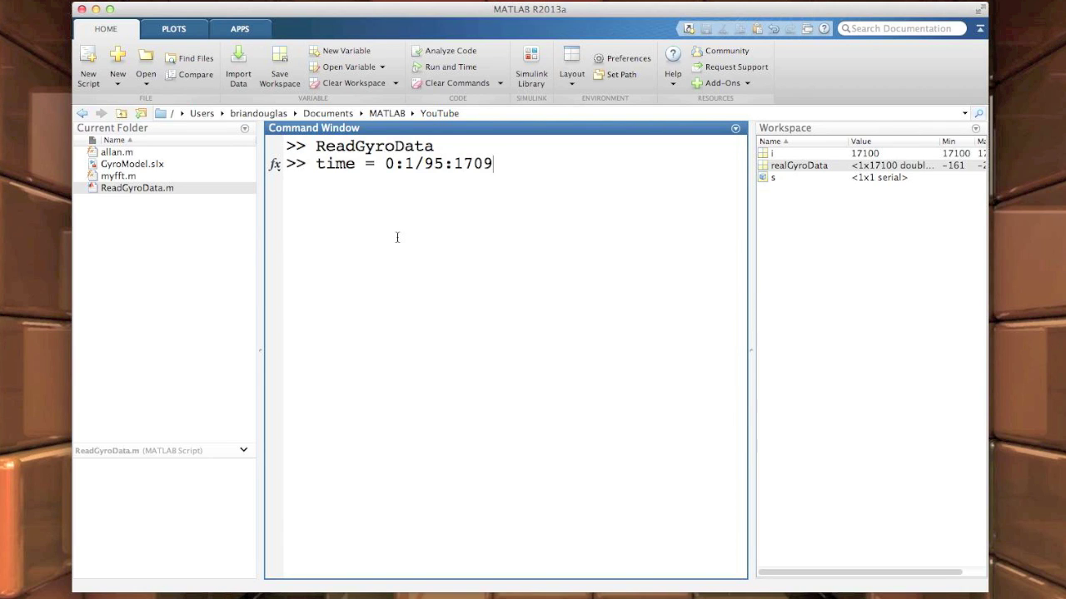
pyautogui.write('9/95;')
pyautogui.press('Return')
pyautogui.write('plot(time, realGyroData)')
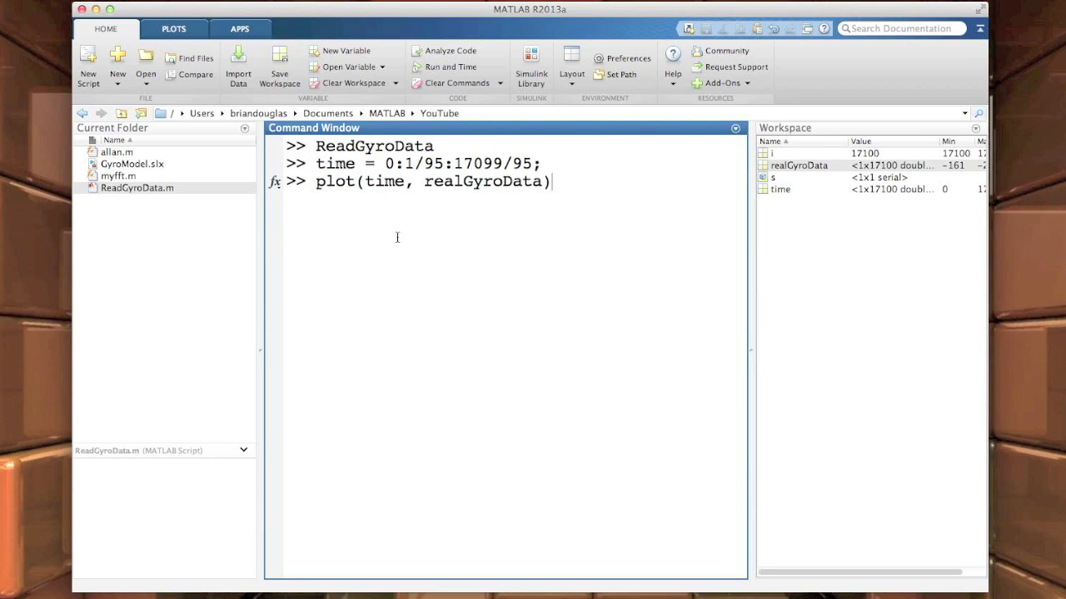
pyautogui.press('Return')
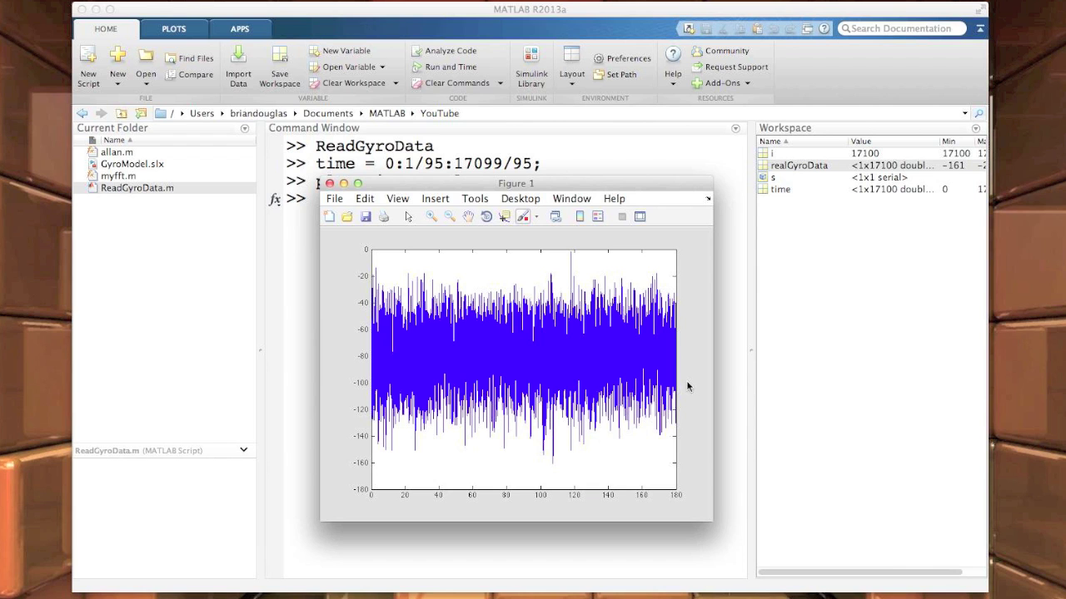
# Return to the Simulink gyro model to examine its bias and noise sources, and put the model window away.
pyautogui.hotkey('ctrl', 'Up')
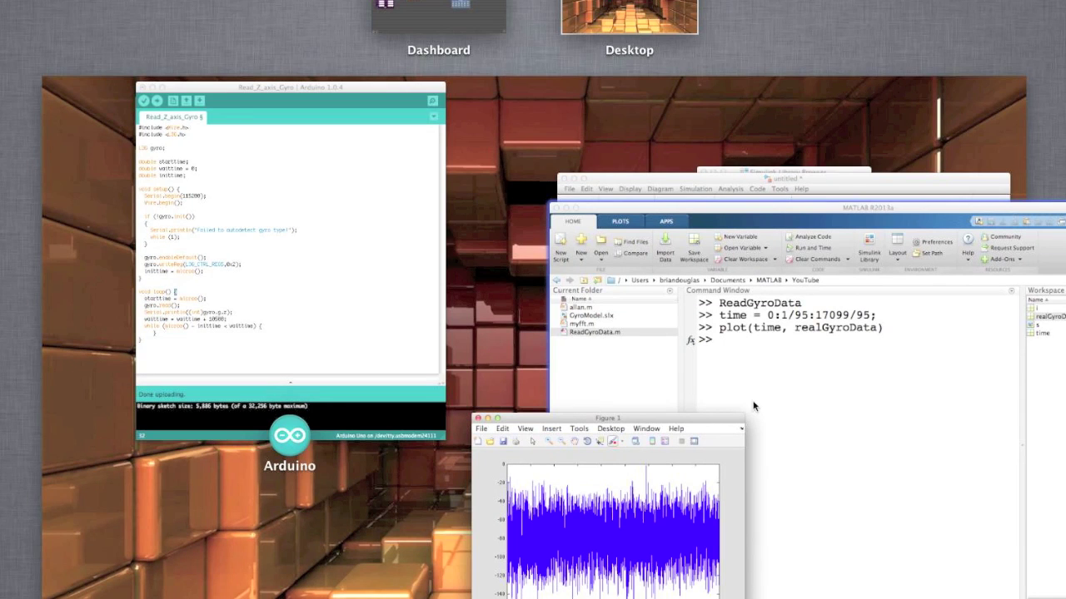
pyautogui.click(771, 175)
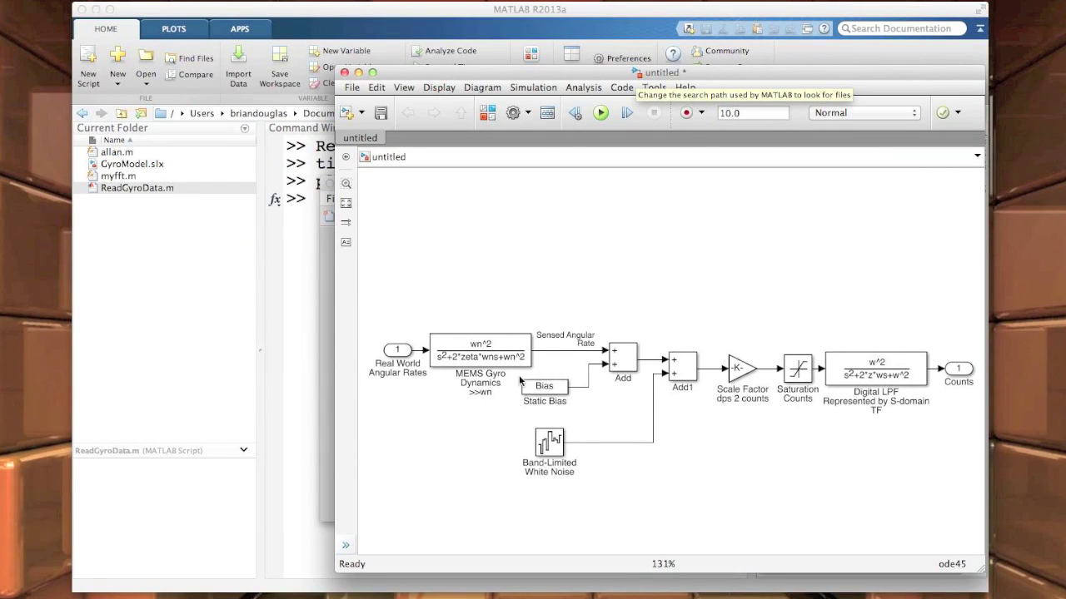
pyautogui.click(559, 444)
pyautogui.click(358, 74)
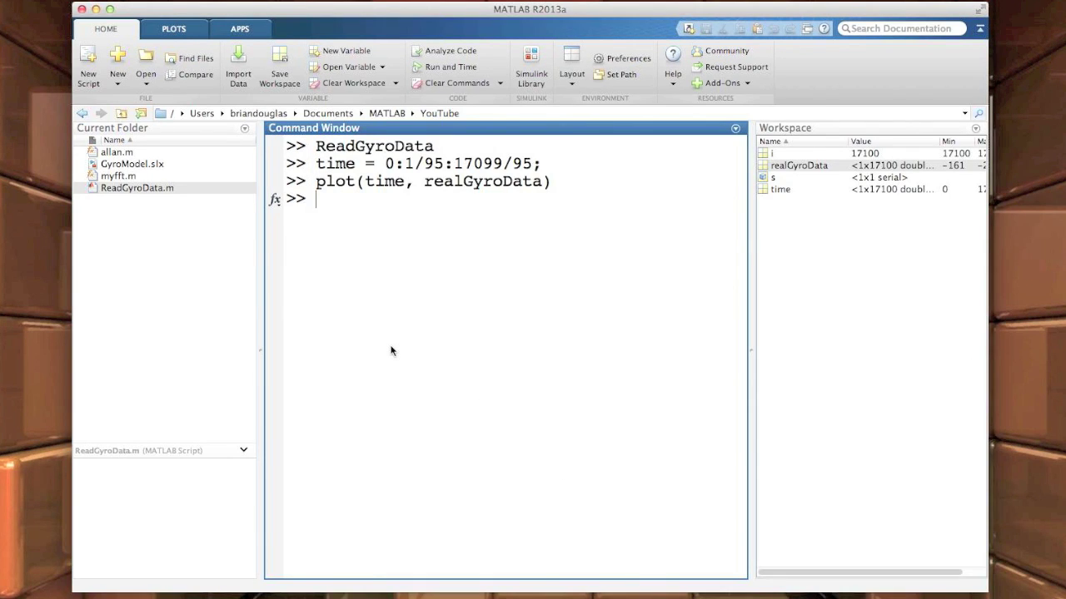
# Compute the mean of realGyroData in counts, and again multiplied by the 0.00875 scale factor.
pyautogui.write('mean(real')
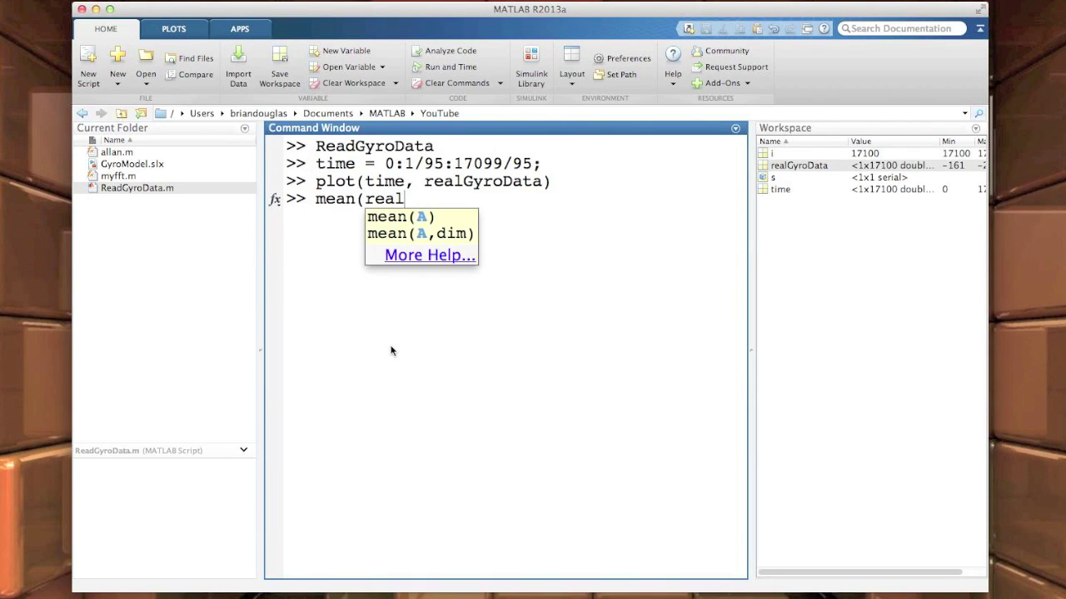
pyautogui.write('GyroData)')
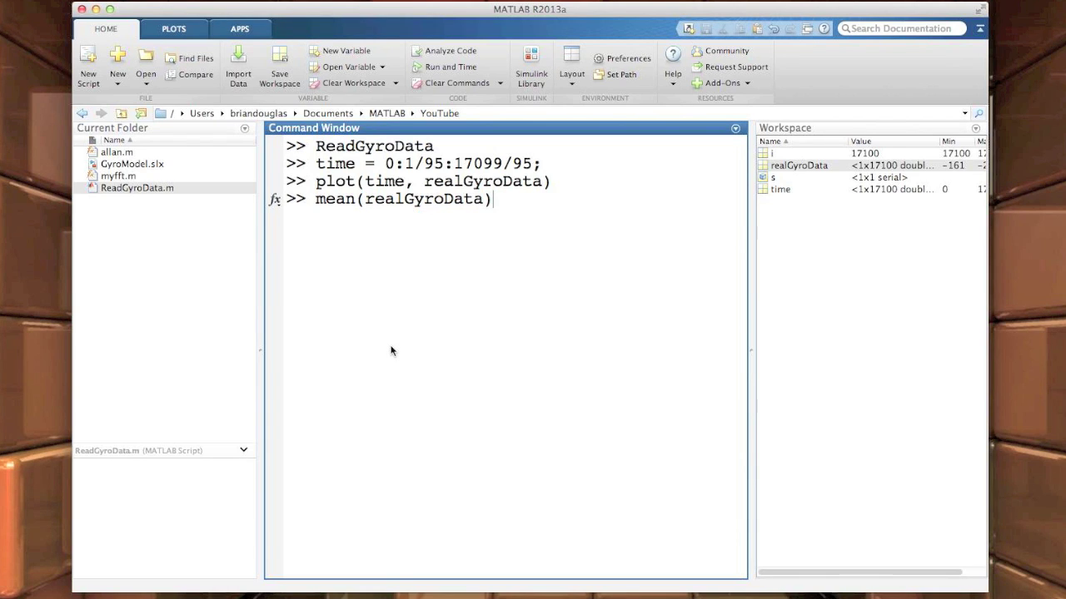
pyautogui.press('Return')
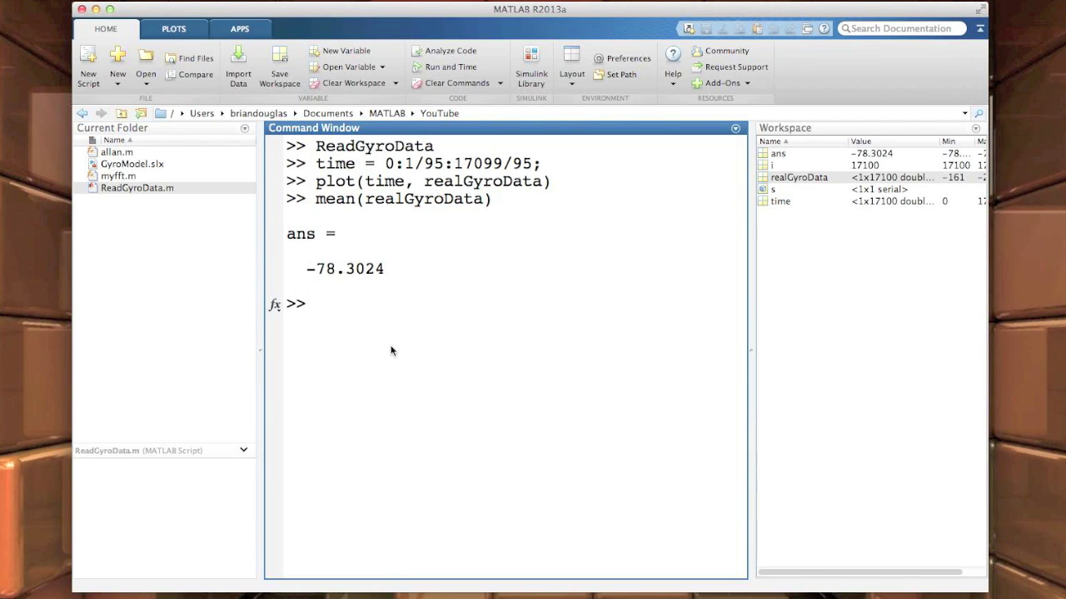
pyautogui.press('Up')
pyautogui.write('*0.00875')
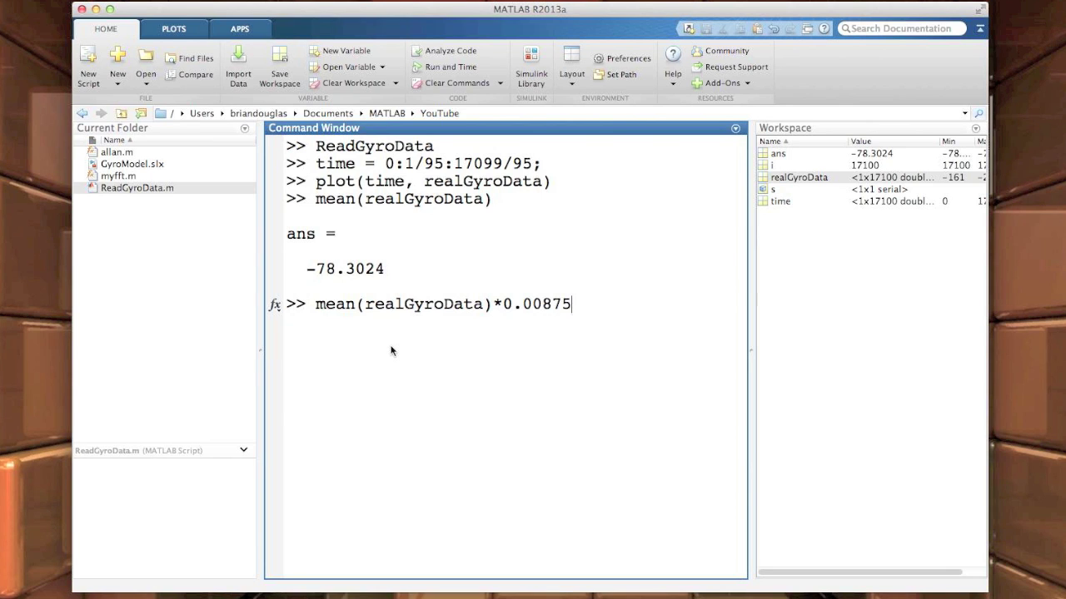
pyautogui.press('Return')
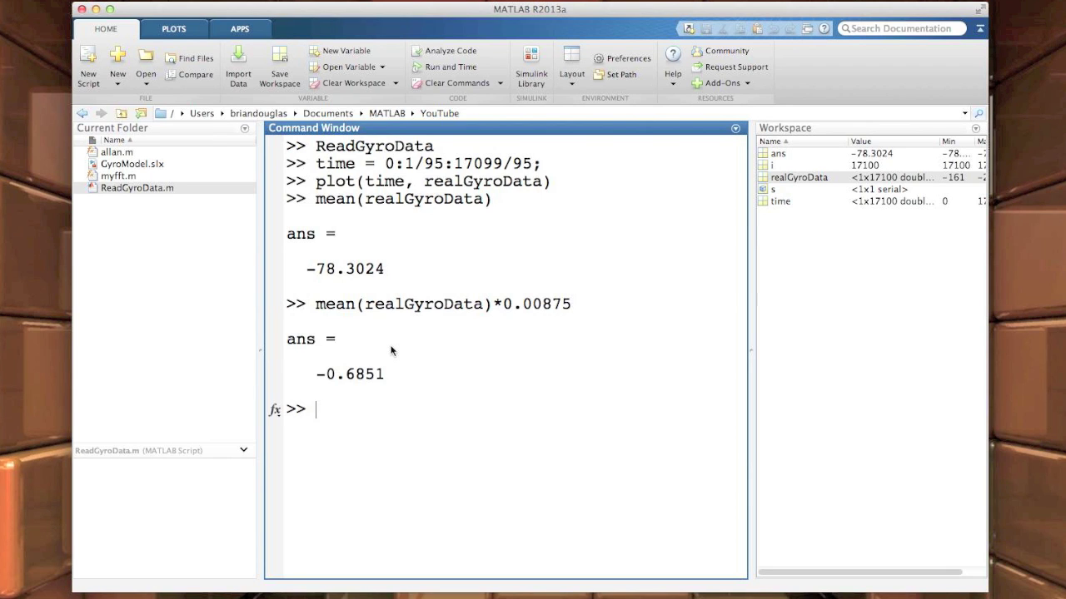
# Copy the scaled mean and set the Static Bias block's constant value in the Simulink model to -0.6851.
pyautogui.moveTo(386, 380); pyautogui.dragTo(324, 375)
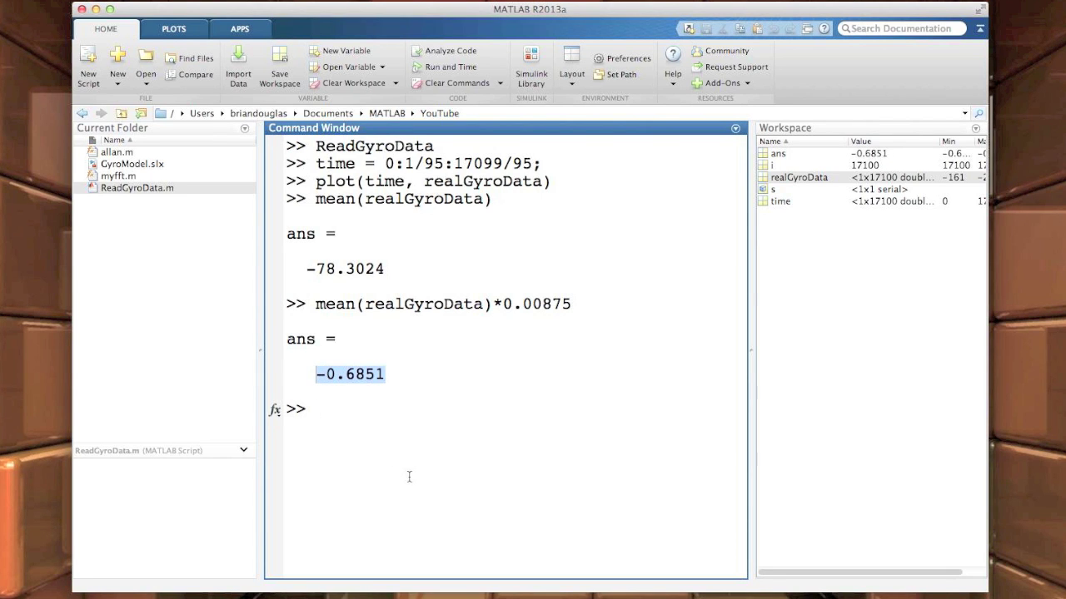
pyautogui.hotkey('ctrl', 'Up')
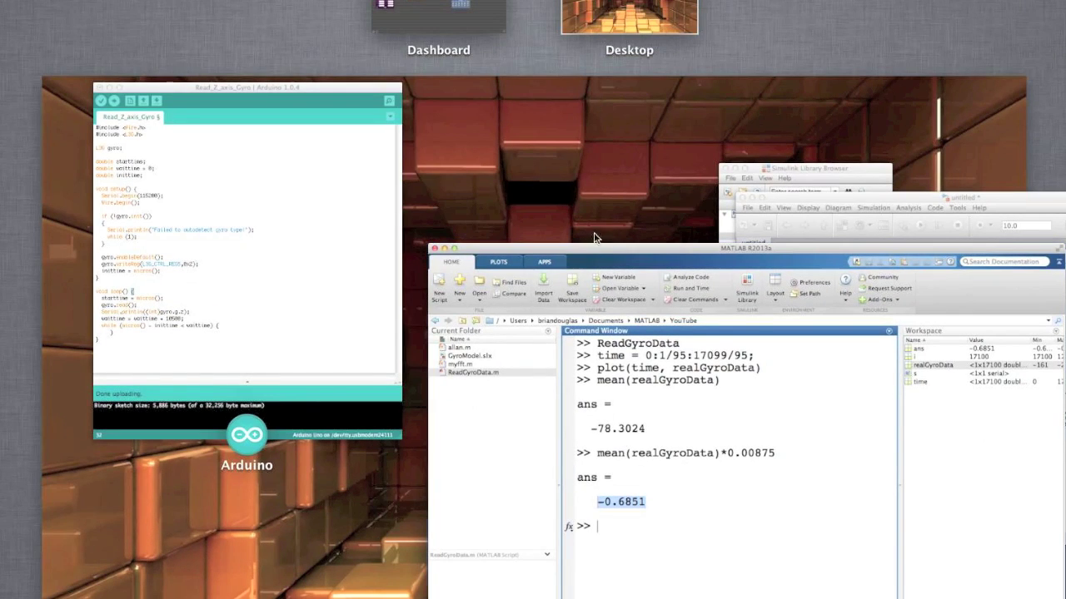
pyautogui.click(810, 196)
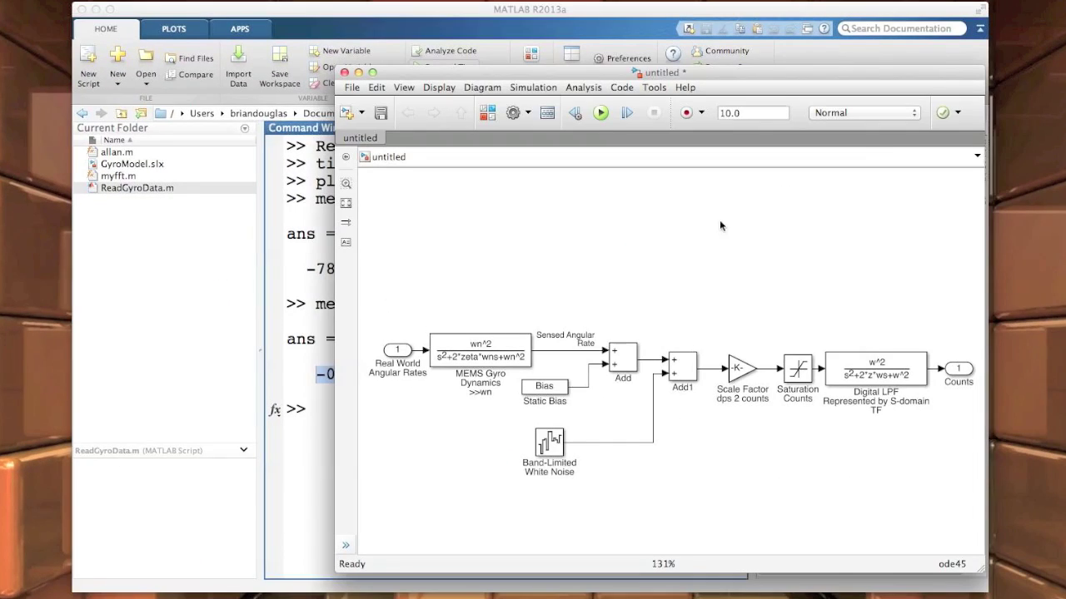
pyautogui.doubleClick(552, 393)
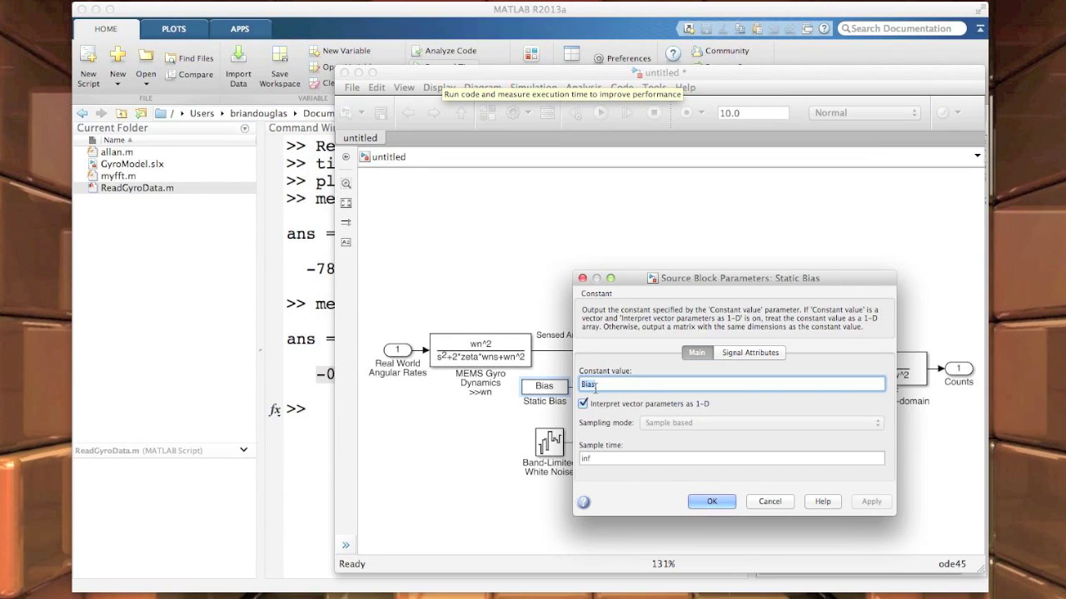
pyautogui.write('-0.6851')
# Define realGyroNoBias as realGyroData-mean(realGyroData) with suppressed output, and widen the Command Window to show the whole line.
pyautogui.click(318, 451)
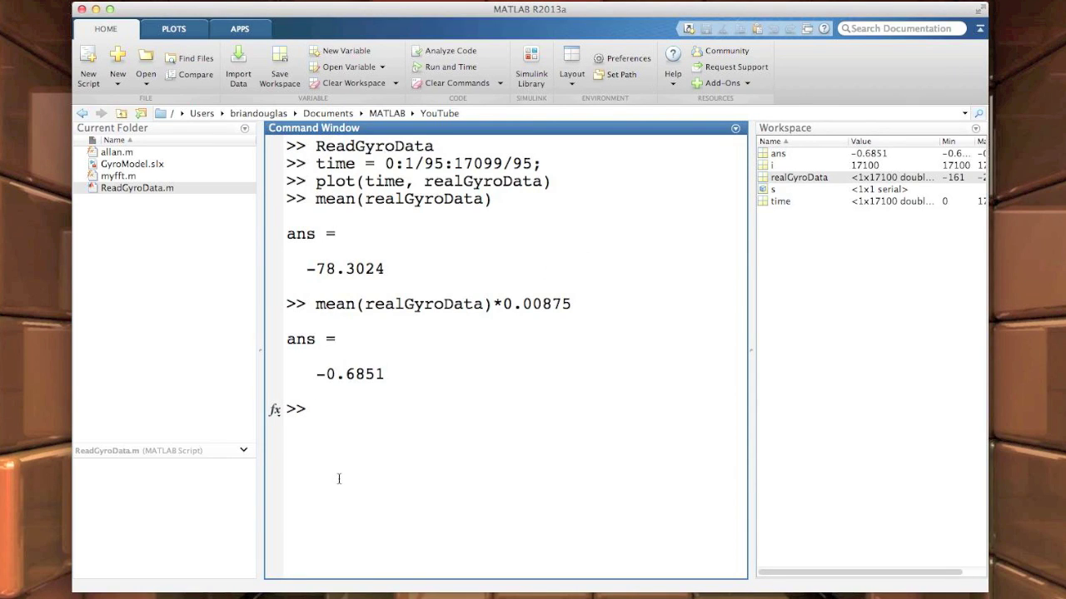
pyautogui.write('realGyroNoBias')
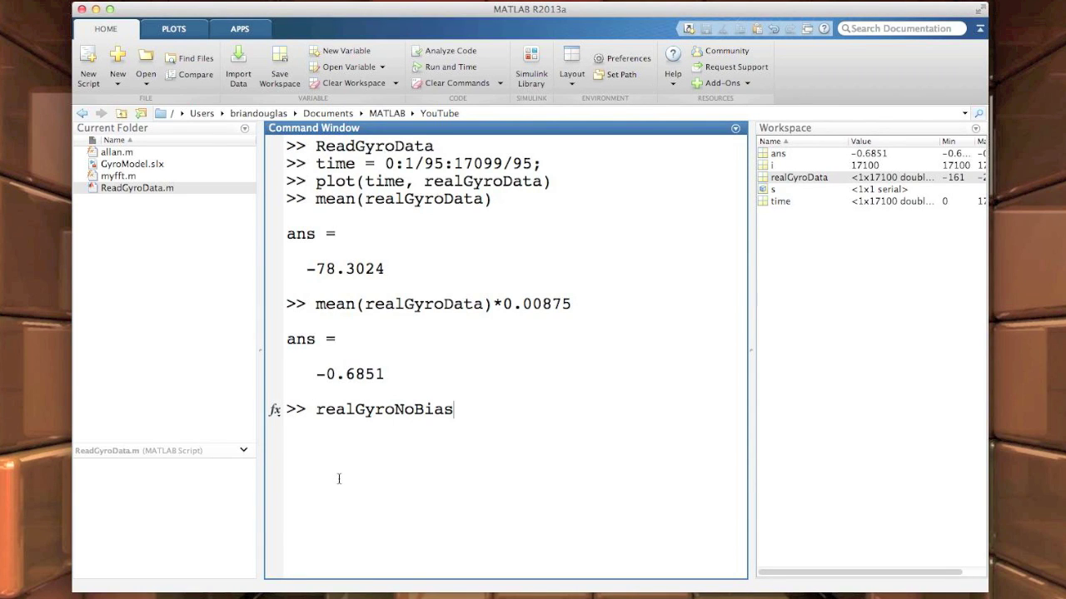
pyautogui.write(' = realGyroData-mean')
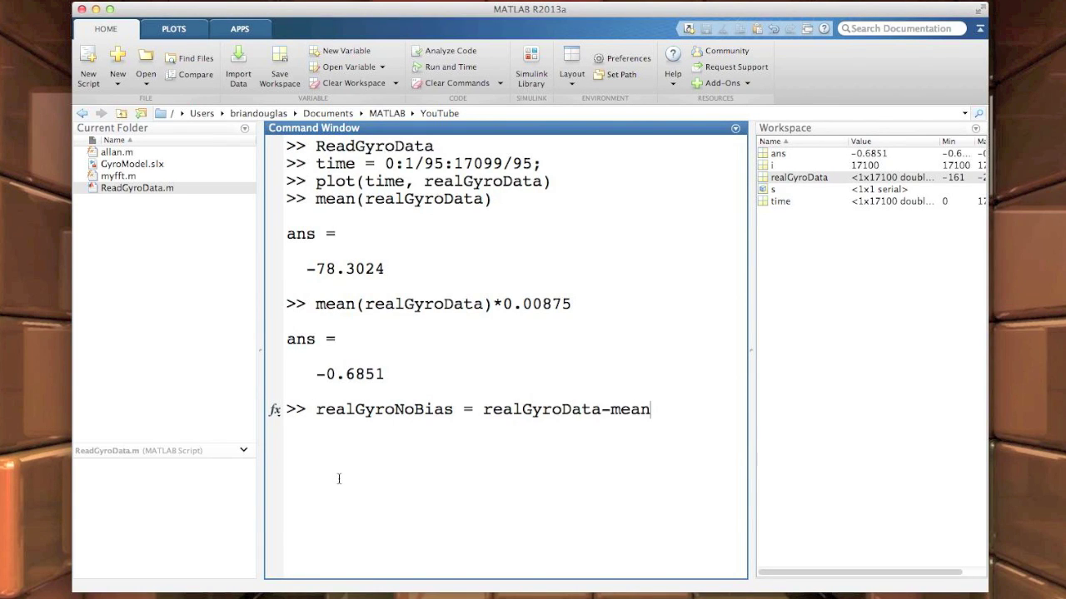
pyautogui.write('(realGyroData);')
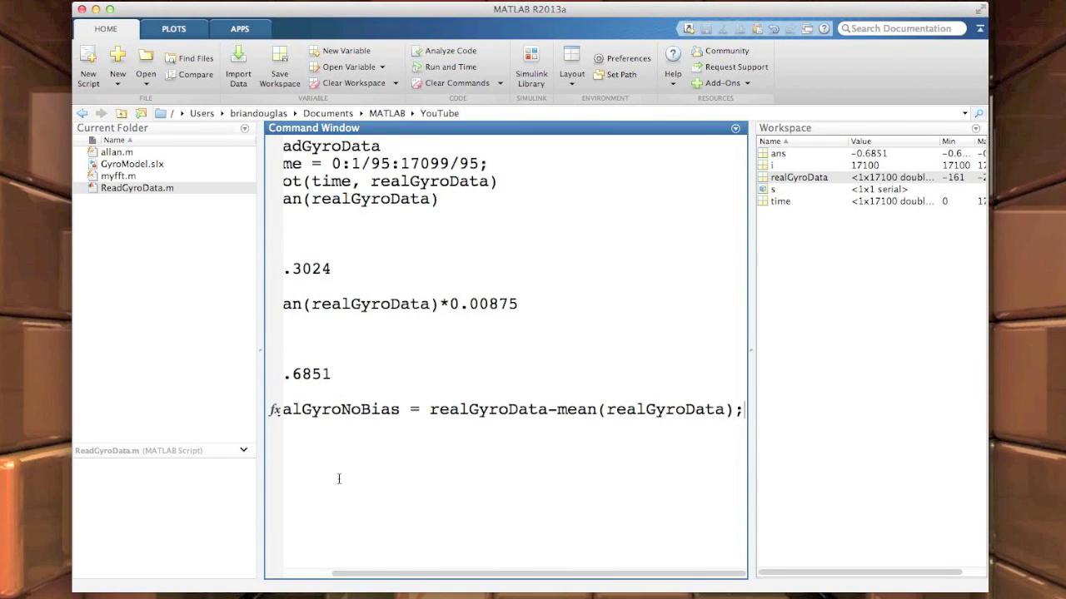
pyautogui.press('Return')
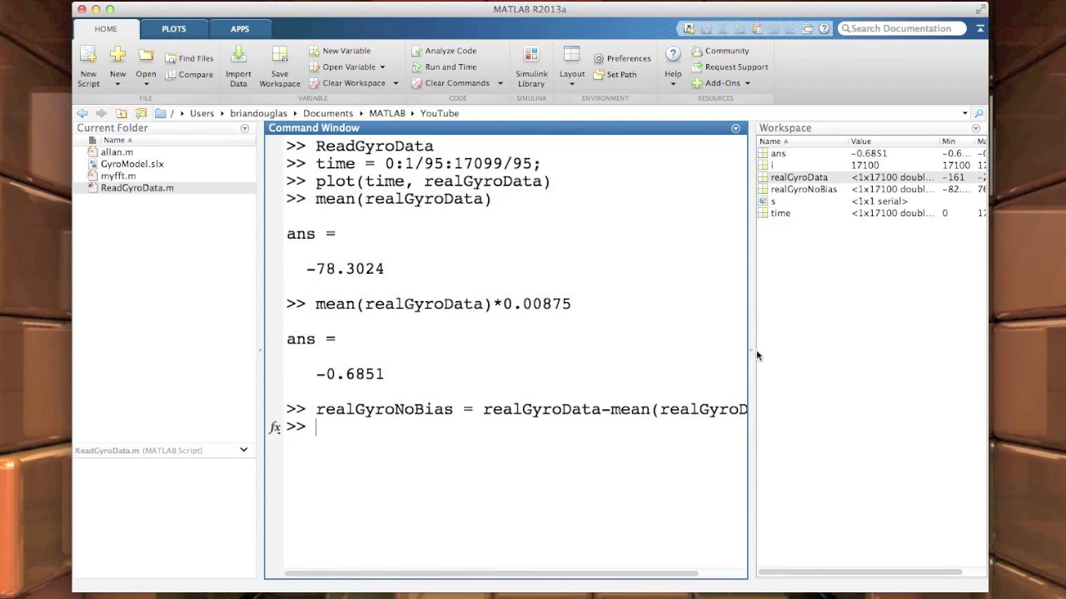
pyautogui.moveTo(756, 355); pyautogui.dragTo(801, 355)
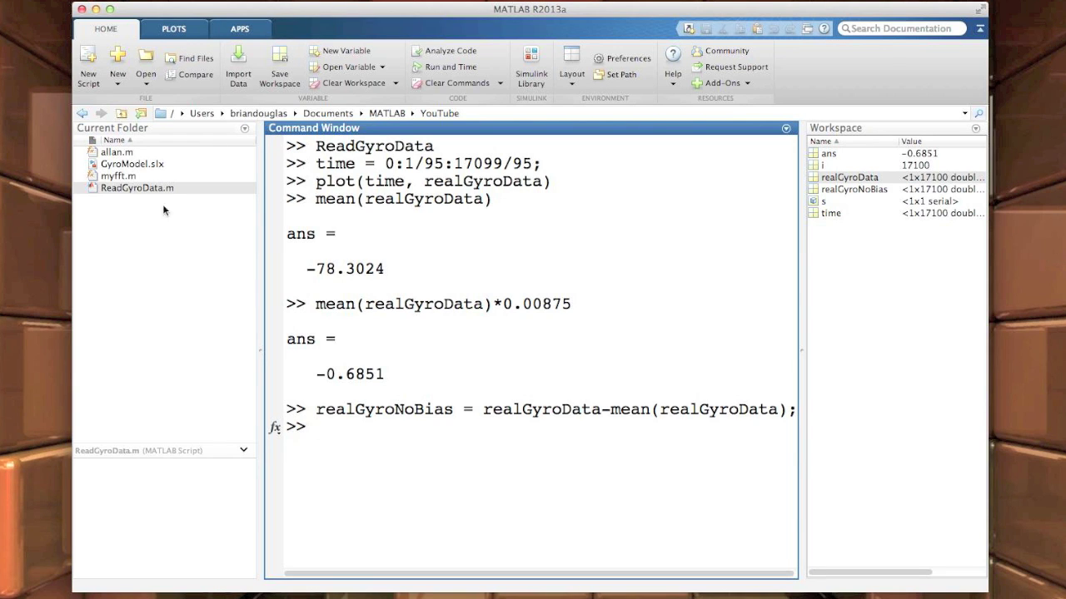
# Open myfft.m, enlarge the editor to show the whole function, and examine its data and tsamp inputs and its f and amp outputs.
pyautogui.doubleClick(116, 176)
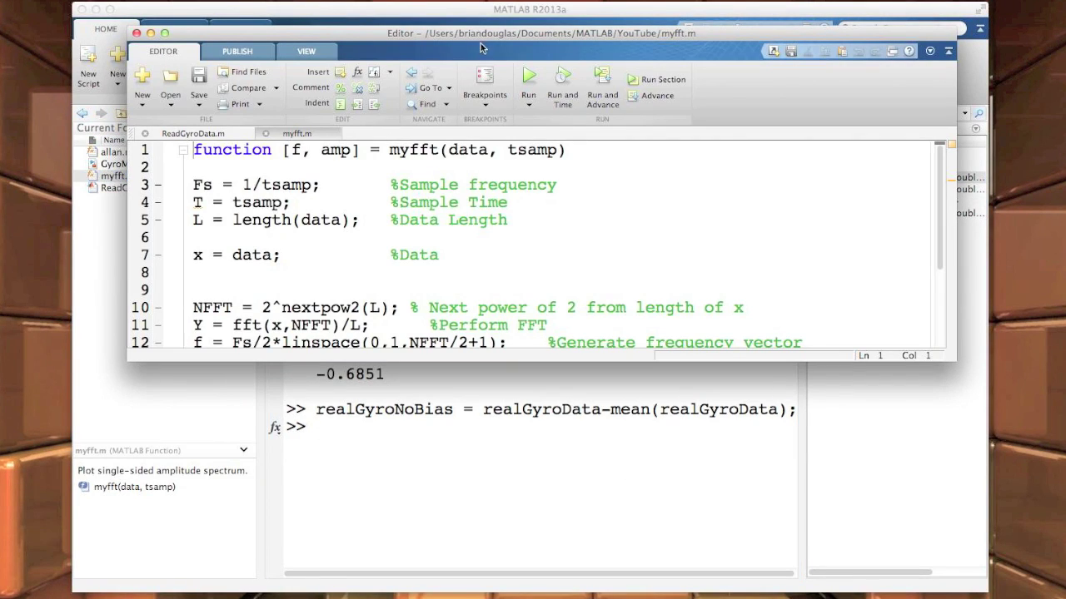
pyautogui.moveTo(952, 359); pyautogui.dragTo(948, 524)
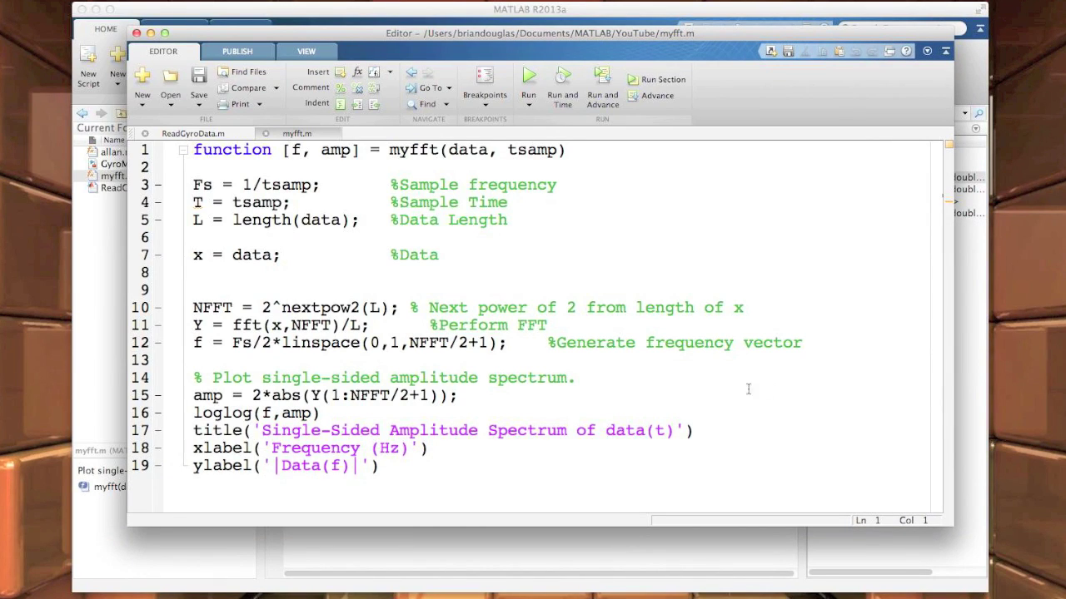
pyautogui.click(468, 154)
pyautogui.click(528, 153)
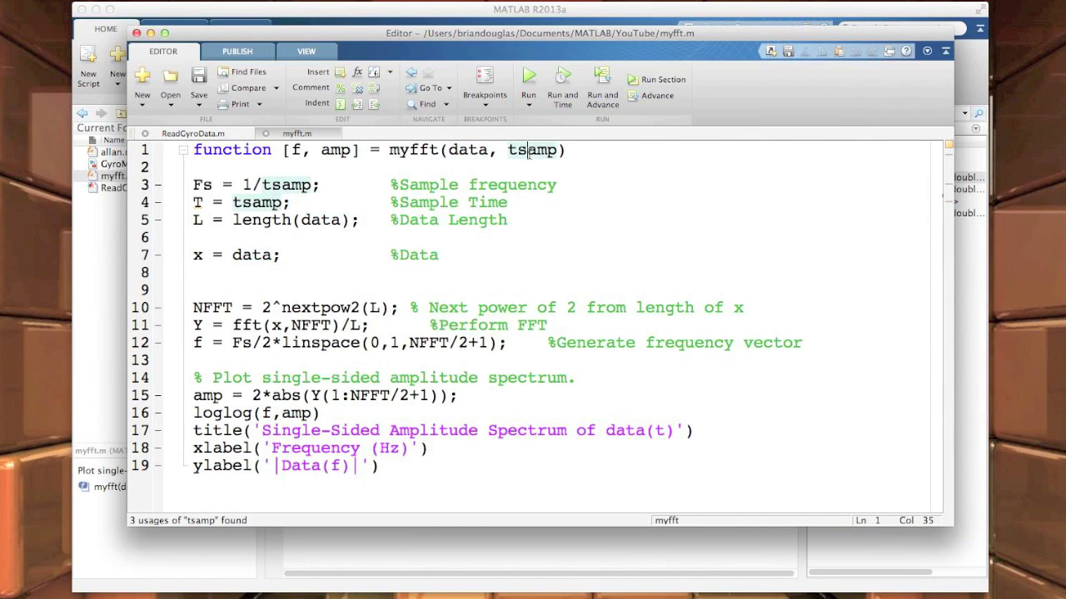
pyautogui.doubleClick(528, 153)
pyautogui.doubleClick(337, 153)
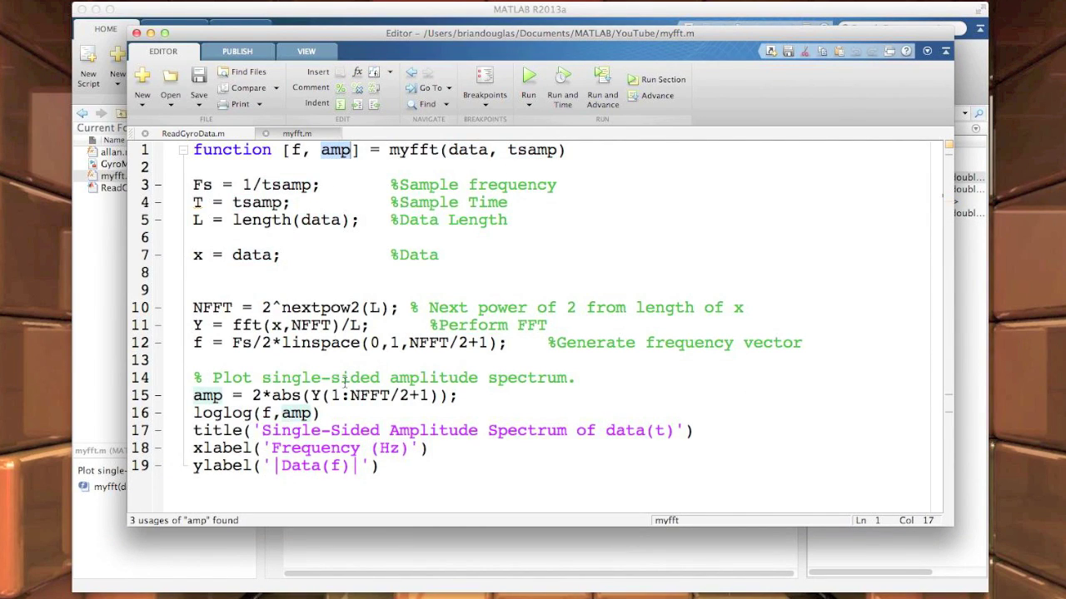
pyautogui.doubleClick(296, 152)
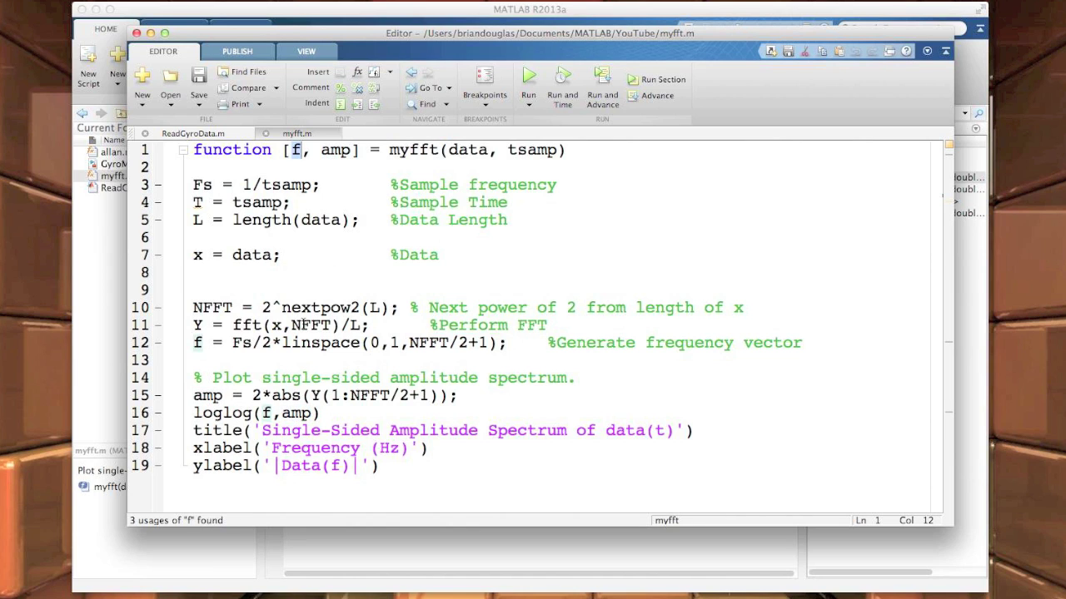
pyautogui.click(327, 295)
# Copy the myfft call signature into the Command Window, suppress its output and replace the tsamp argument with 1/95.
pyautogui.moveTo(283, 151); pyautogui.dragTo(569, 151)
pyautogui.press('super+c')
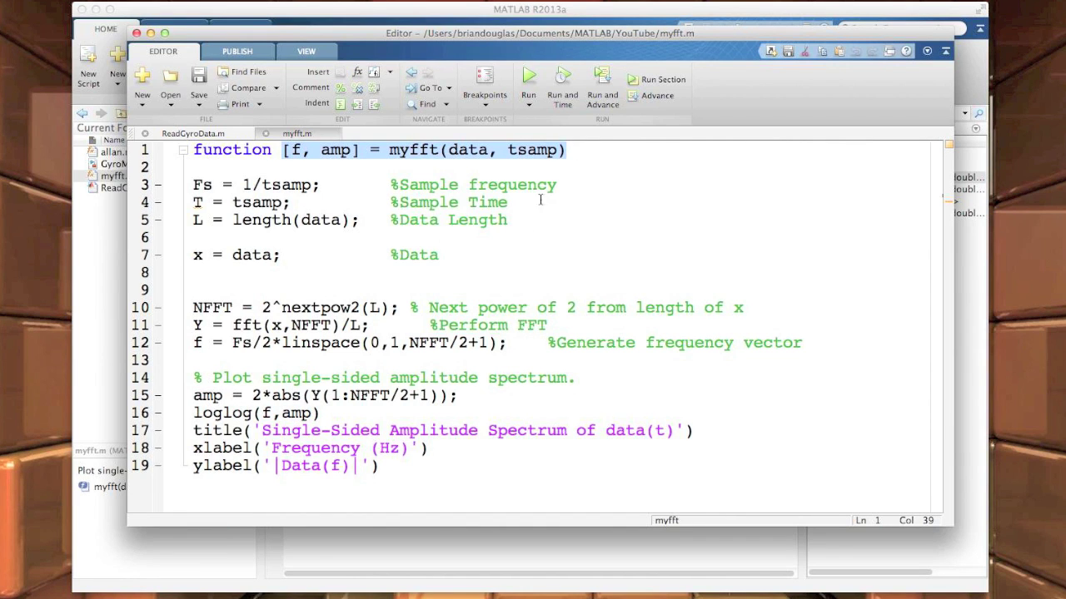
pyautogui.click(149, 33)
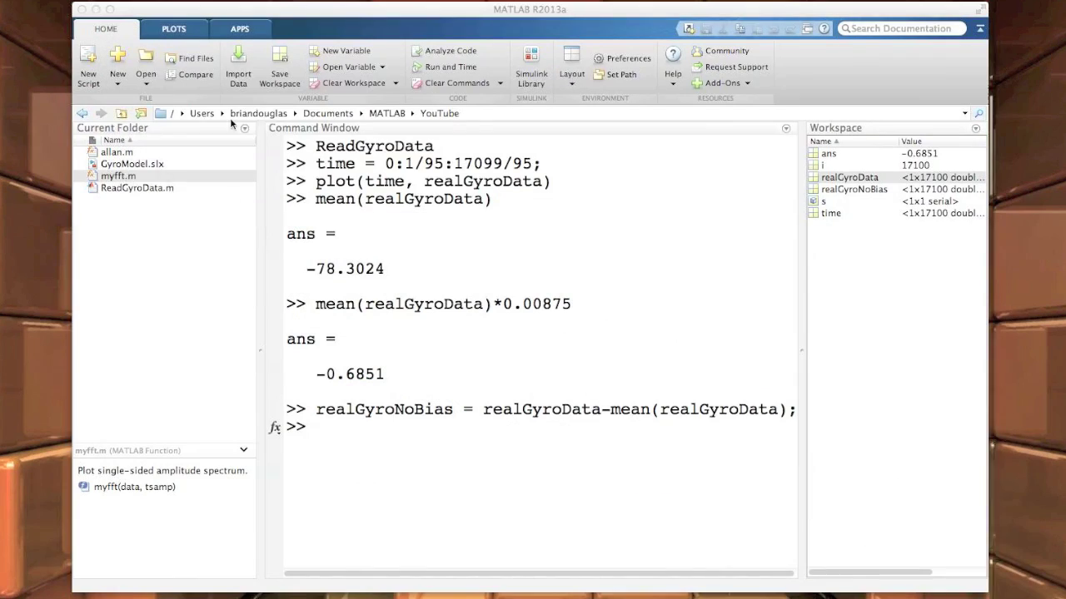
pyautogui.press('super+v')
pyautogui.write(';')
pyautogui.press('Left')
pyautogui.press('Left')
pyautogui.press('BackSpace')
pyautogui.press('BackSpace')
pyautogui.press('BackSpace')
pyautogui.press('BackSpace')
pyautogui.press('BackSpace')
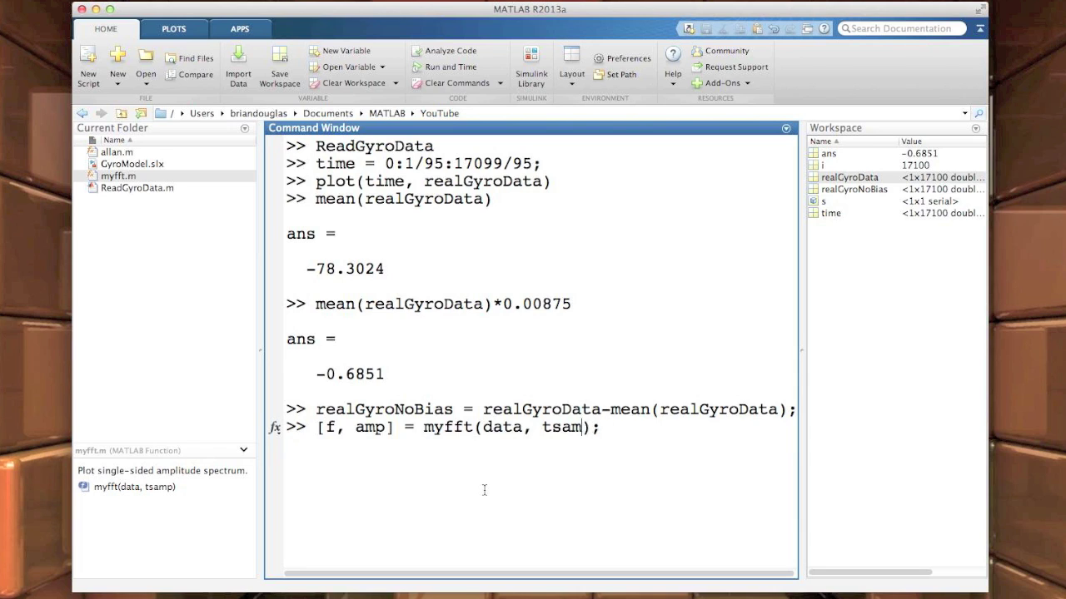
pyautogui.write('1/95')
# Replace the data argument of the myfft call with realGyroNoBias*0.00875 and run it to plot the amplitude spectrum.
pyautogui.press('Left')
pyautogui.press('Left')
pyautogui.press('Left')
pyautogui.press('Left')
pyautogui.press('Left')
pyautogui.press('Left')
pyautogui.press('BackSpace')
pyautogui.press('BackSpace')
pyautogui.press('BackSpace')
pyautogui.press('BackSpace')
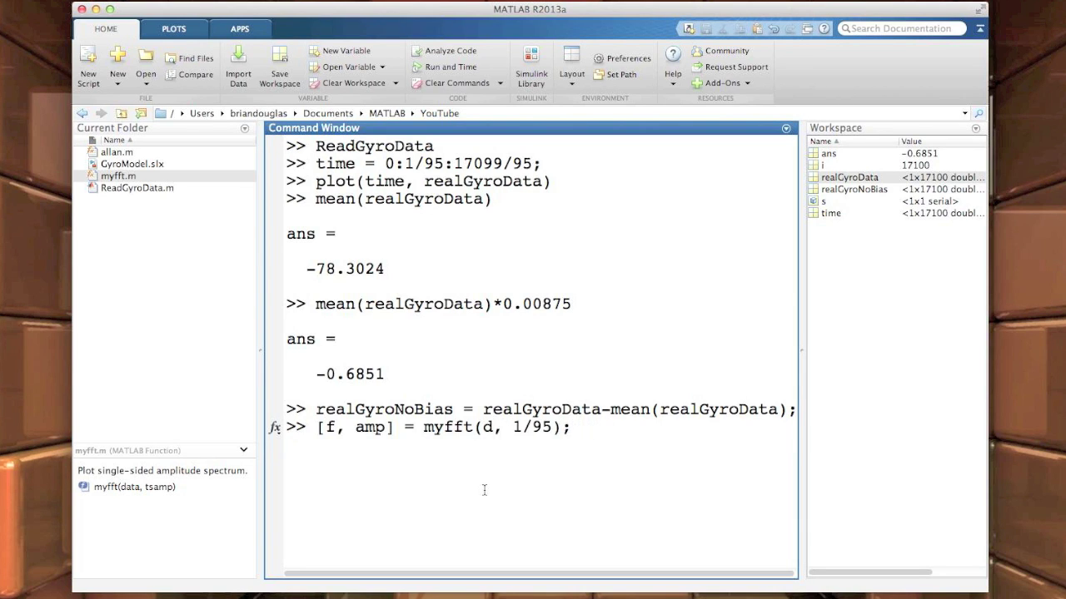
pyautogui.write('realGyroNoBias')
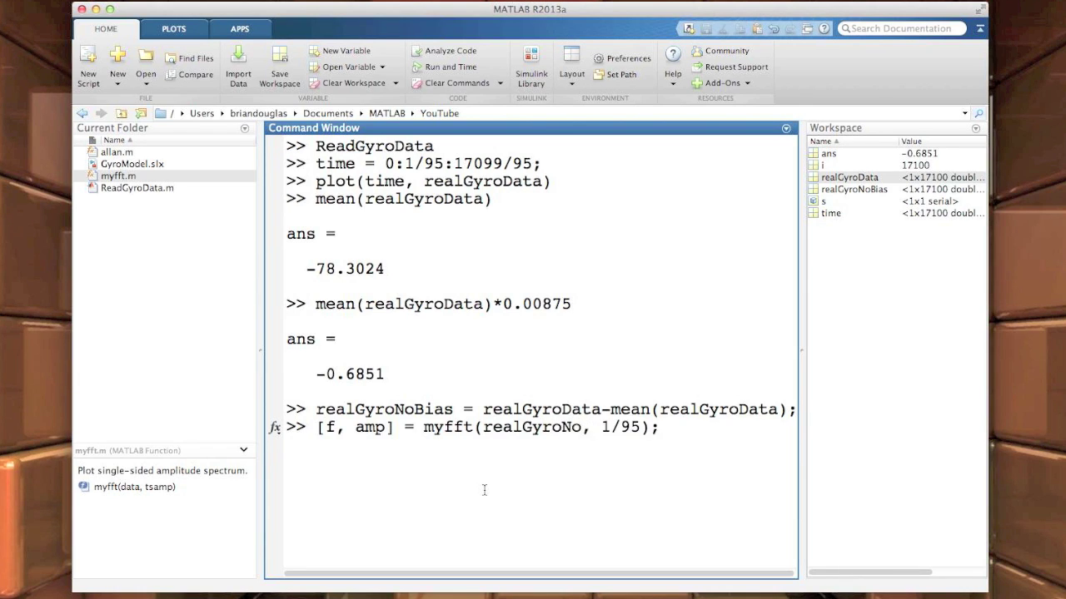
pyautogui.write('*')
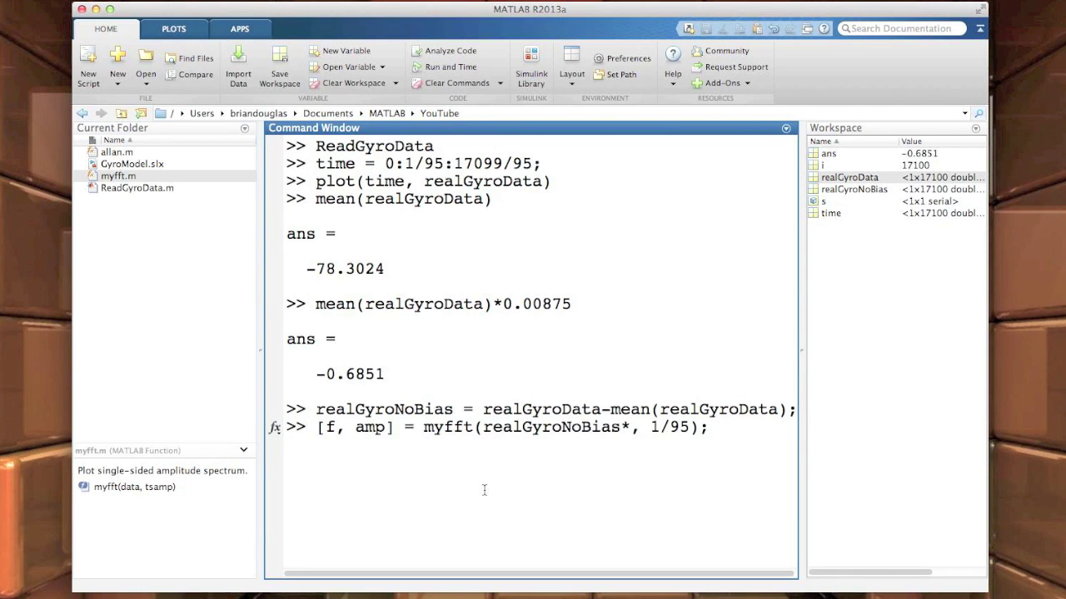
pyautogui.write('0.0875')
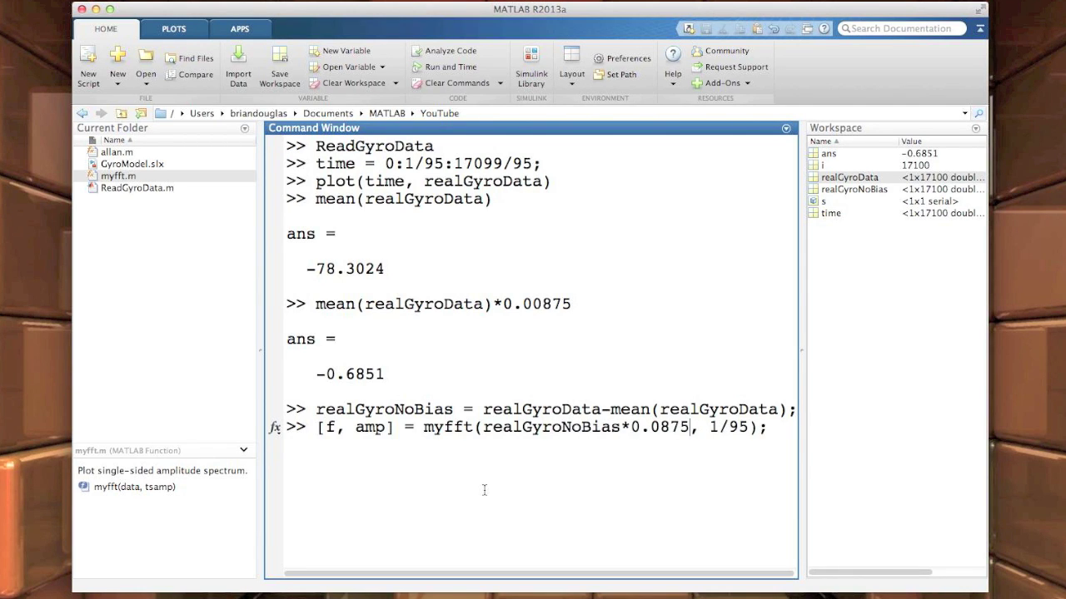
pyautogui.press('Left')
pyautogui.press('Left')
pyautogui.press('Left')
pyautogui.write('0')
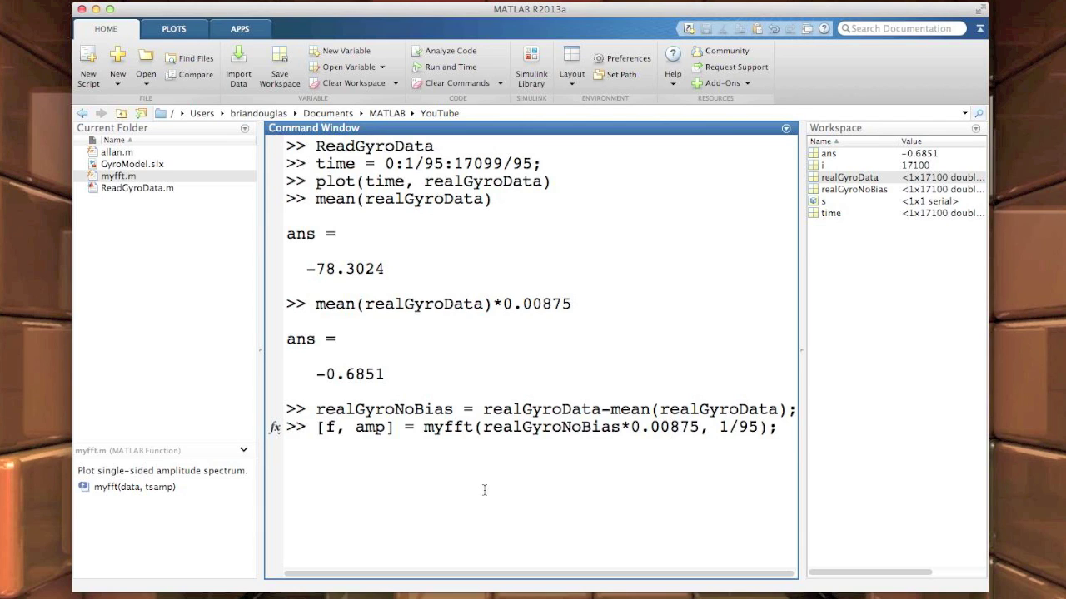
pyautogui.press('Return')
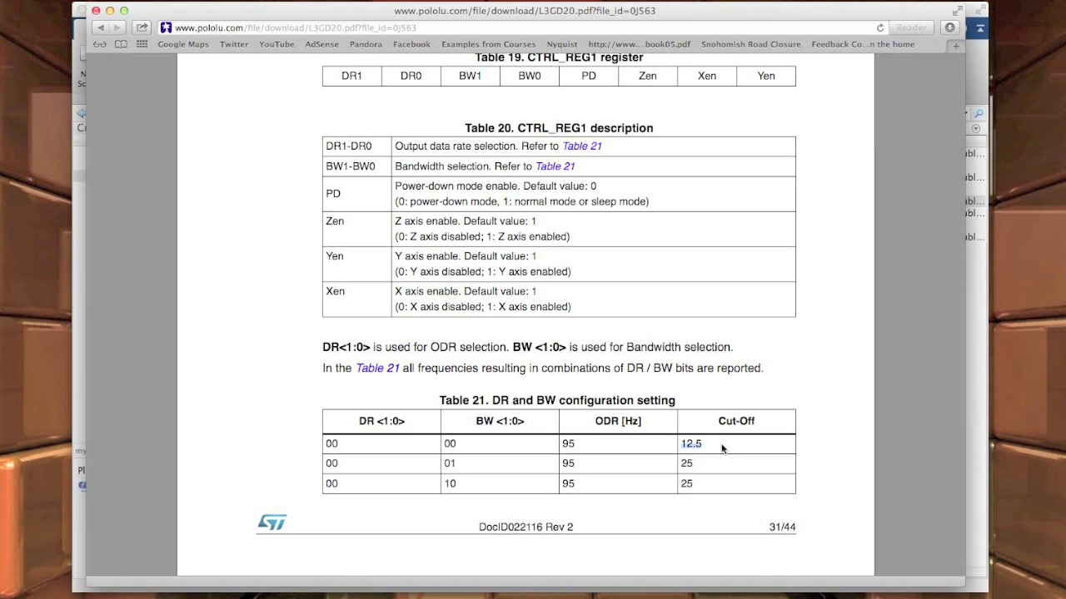
# Check the cut-off for the 95 Hz output data rate in the datasheet's Table 21, and put the datasheet away.
pyautogui.click(721, 447)
pyautogui.click(110, 11)
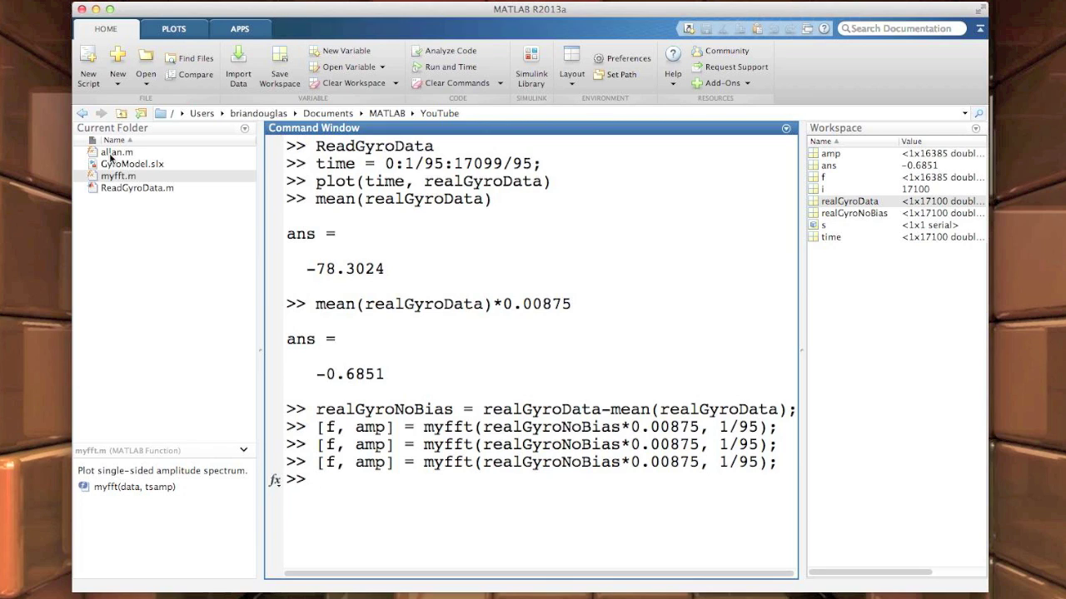
# Open allan.m and read through its header, averaging-time bins and variance calculation.
pyautogui.click(111, 156)
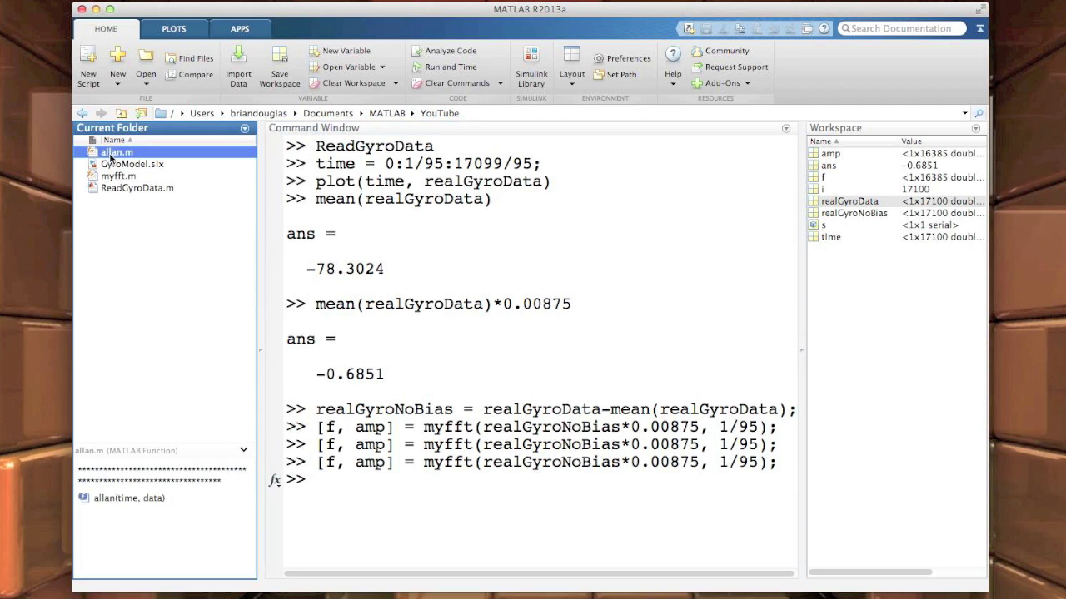
pyautogui.doubleClick(111, 155)
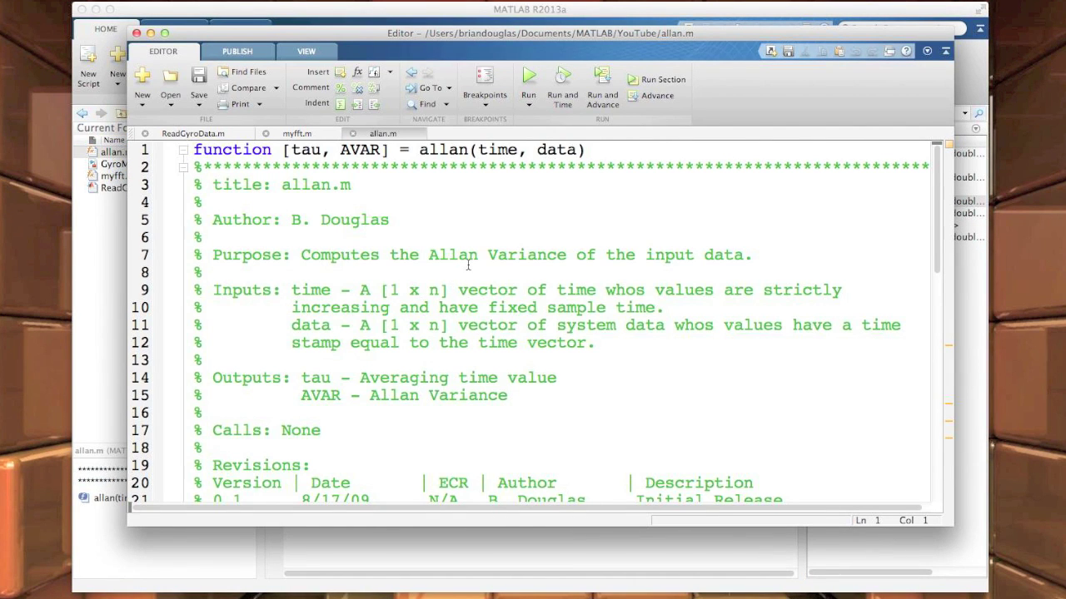
pyautogui.scroll(-3, 468, 264)
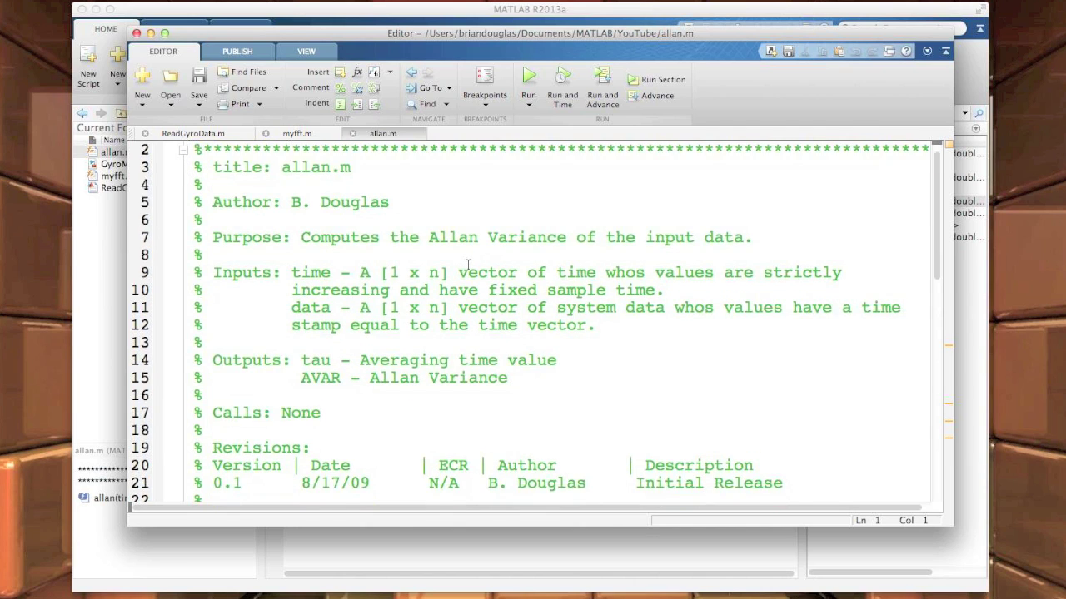
pyautogui.scroll(-4, 470, 265)
pyautogui.click(471, 262)
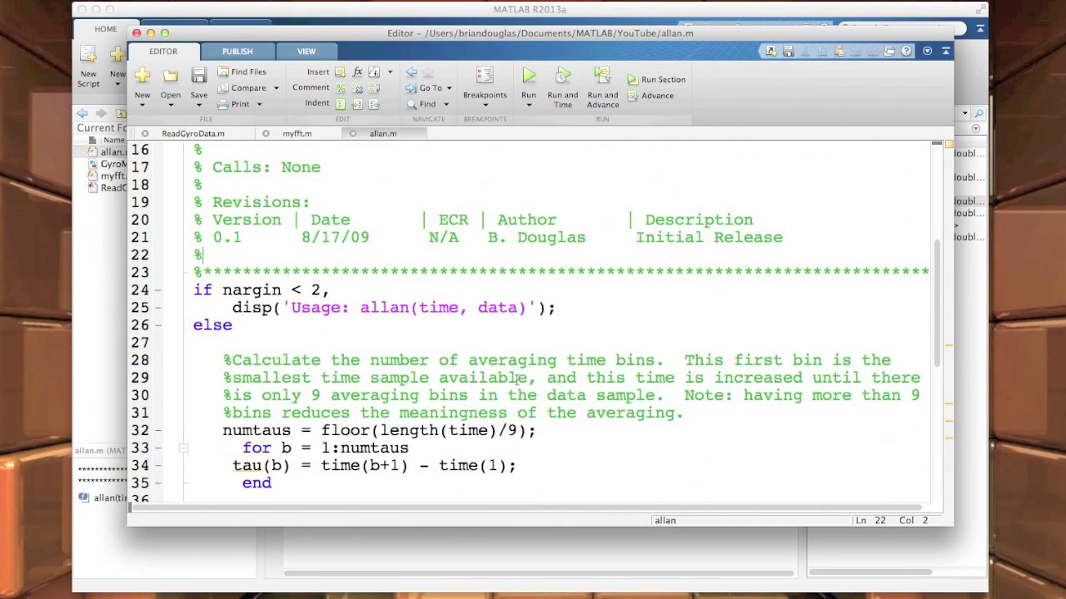
pyautogui.scroll(-3, 517, 379)
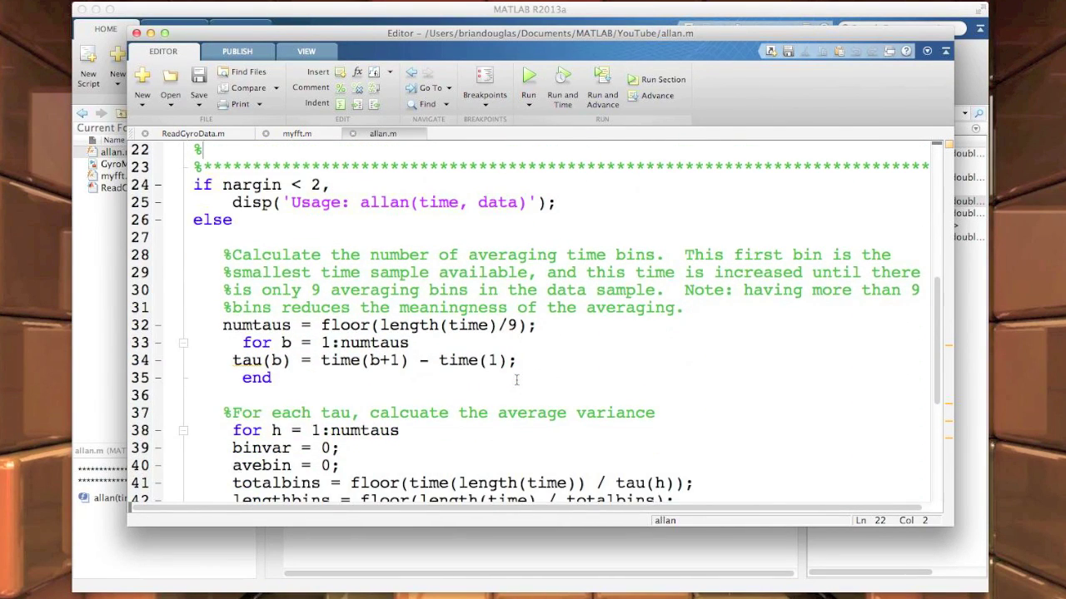
pyautogui.scroll(-7, 516, 379)
pyautogui.scroll(15, 517, 380)
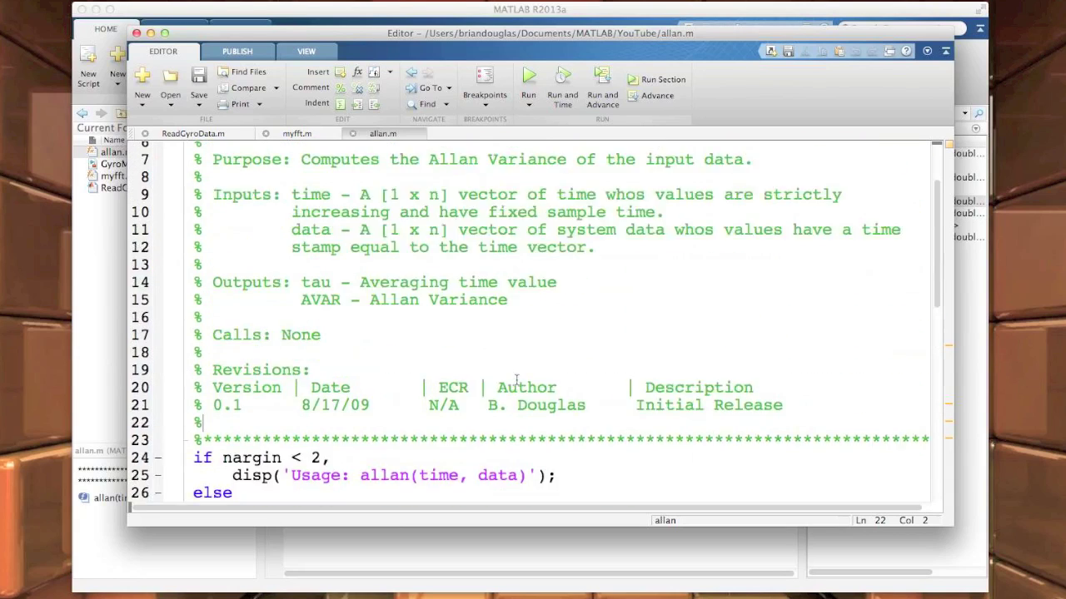
# Copy the allan call signature into the Command Window, run it on time and realGyroNoBias*0.00875 with suppressed output, and close the resulting figure.
pyautogui.scroll(2, 516, 380)
pyautogui.moveTo(586, 150); pyautogui.dragTo(283, 150)
pyautogui.press('super+c')
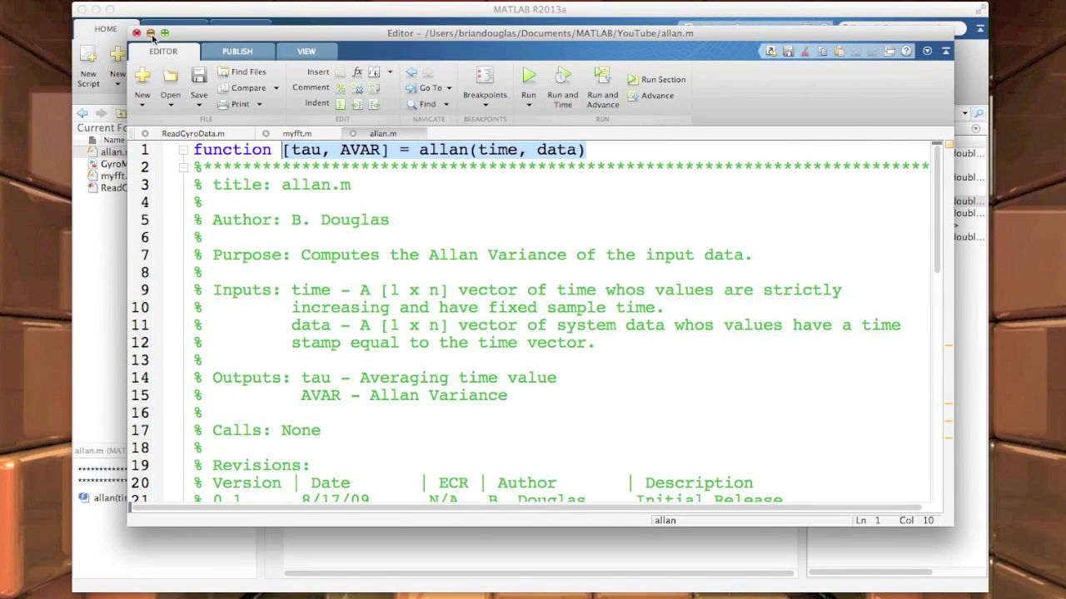
pyautogui.click(151, 33)
pyautogui.press('super+v')
pyautogui.press('BackSpace')
pyautogui.press('BackSpace')
pyautogui.press('BackSpace')
pyautogui.press('BackSpace')
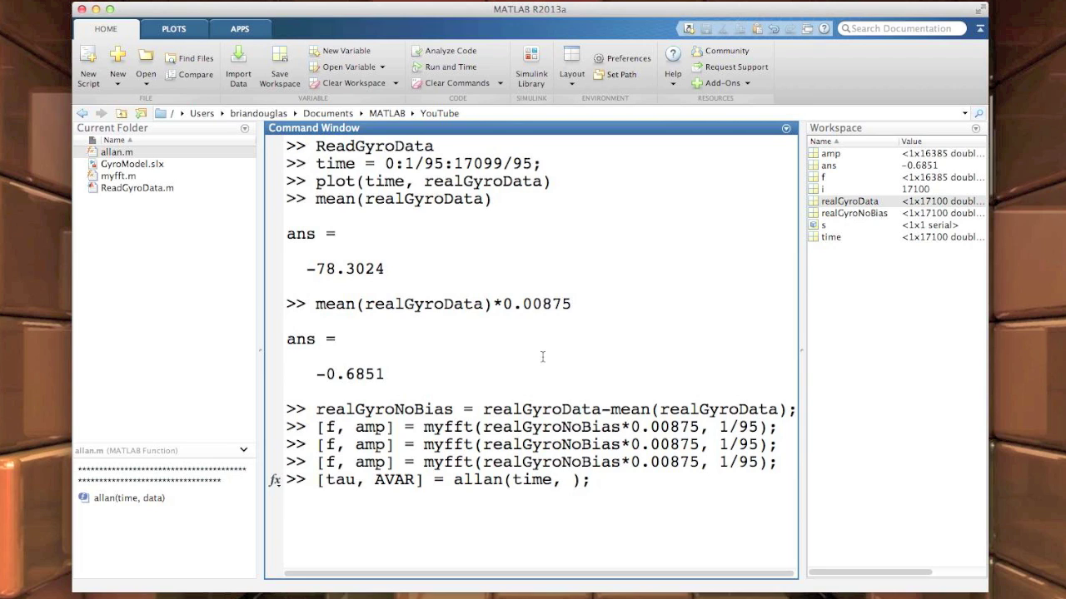
pyautogui.write('realGyroNoBias*0.00')
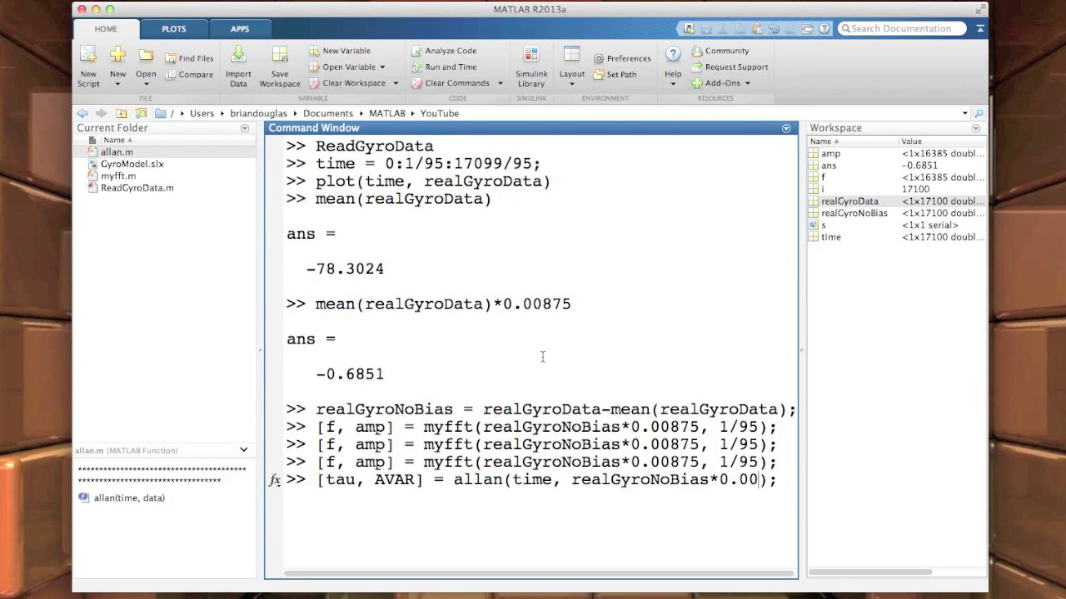
pyautogui.write('875')
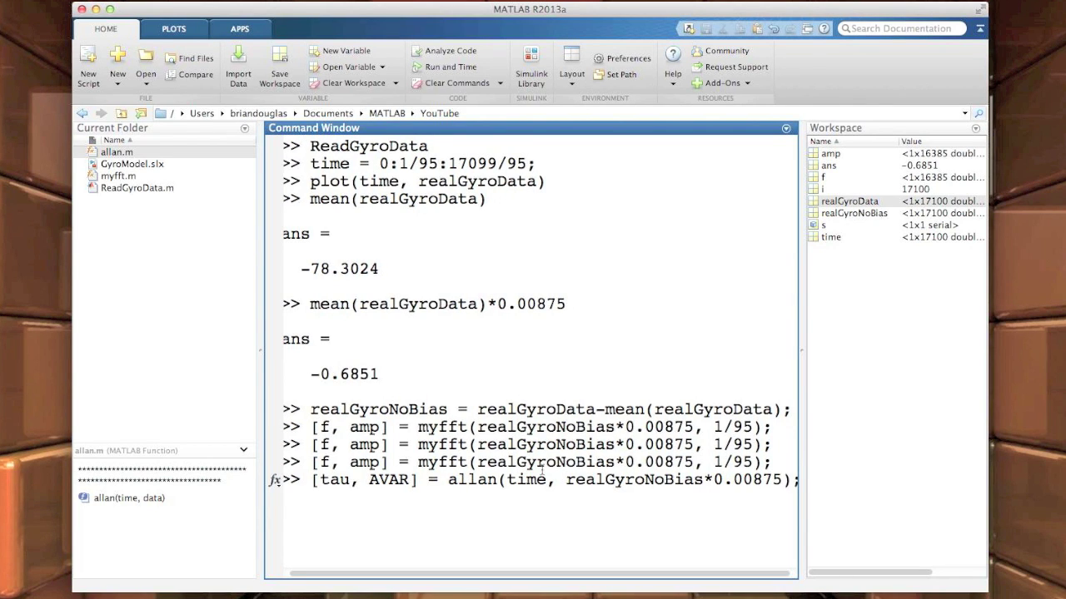
pyautogui.press('Return')
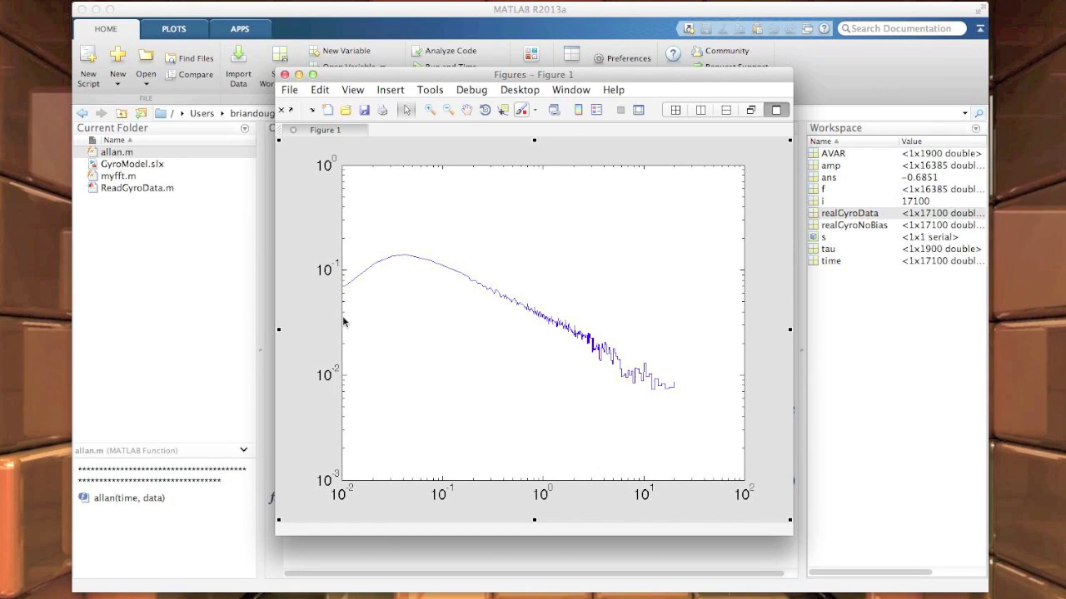
pyautogui.click(285, 74)
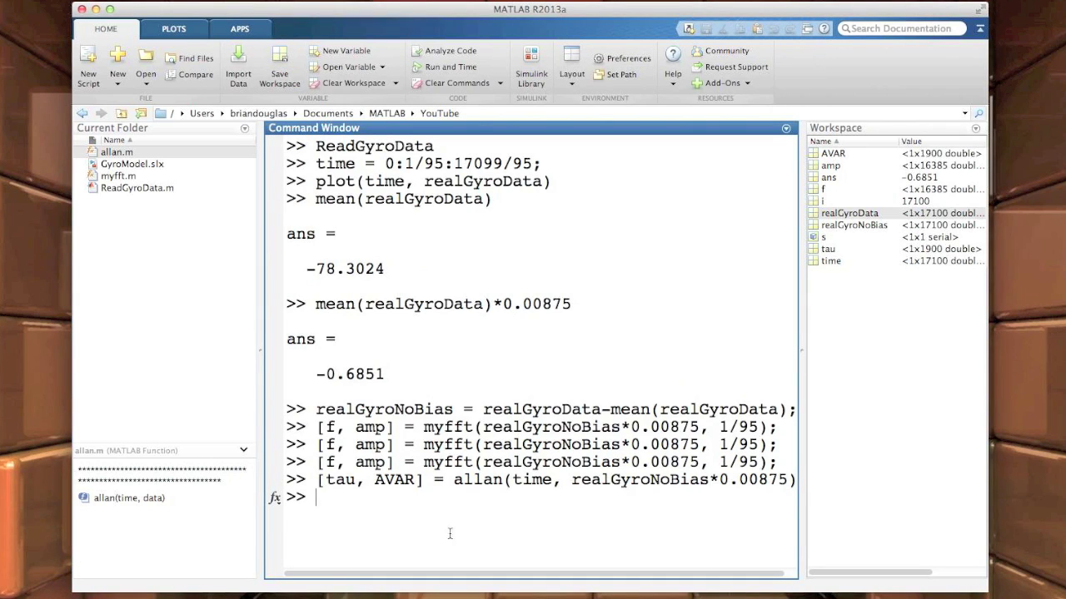
# Display the averaging times tau(95) and tau(96) to find the index for one second.
pyautogui.write('tau(95)')
pyautogui.press('Return')
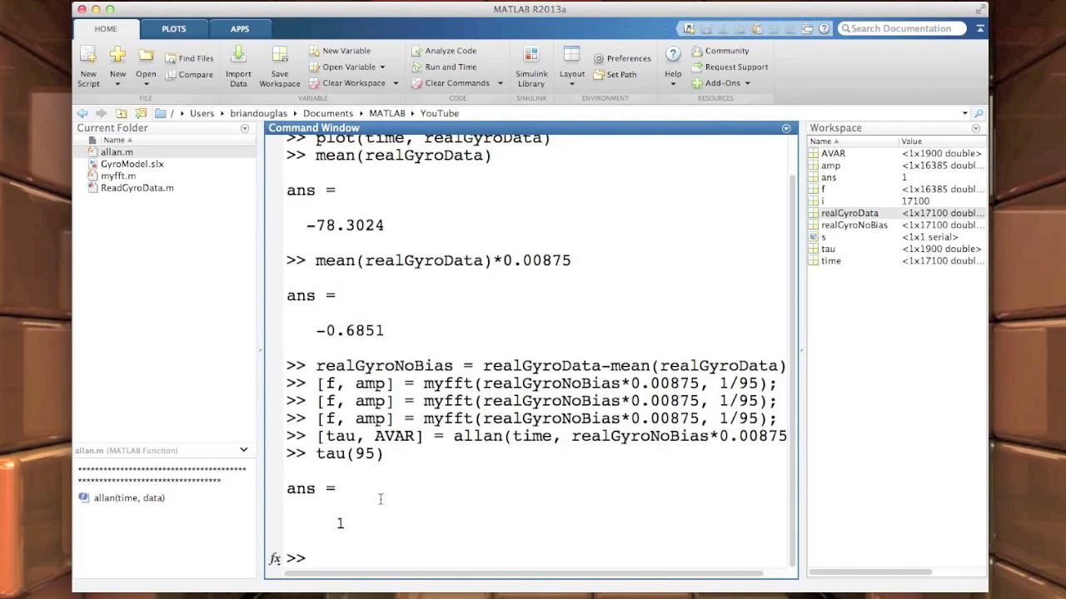
pyautogui.write('tau(96)')
pyautogui.press('Return')
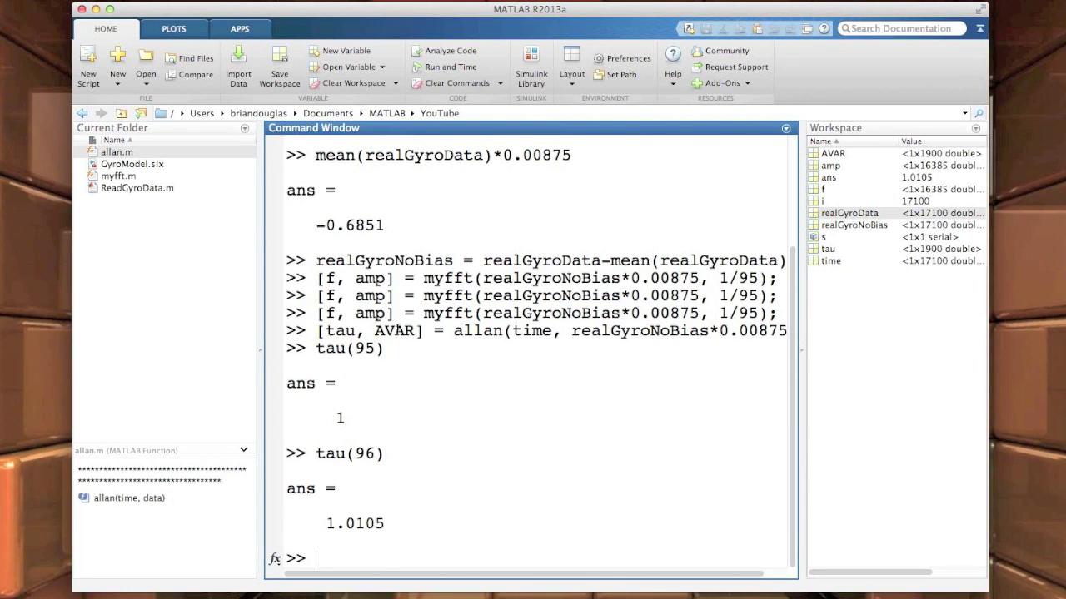
# Display AVAR(95), compare it with the typical rate noise density in the datasheet's Table 4, and put the datasheet away.
pyautogui.doubleClick(396, 331)
pyautogui.write('AVAR')
pyautogui.write('(95)')
pyautogui.press('Return')
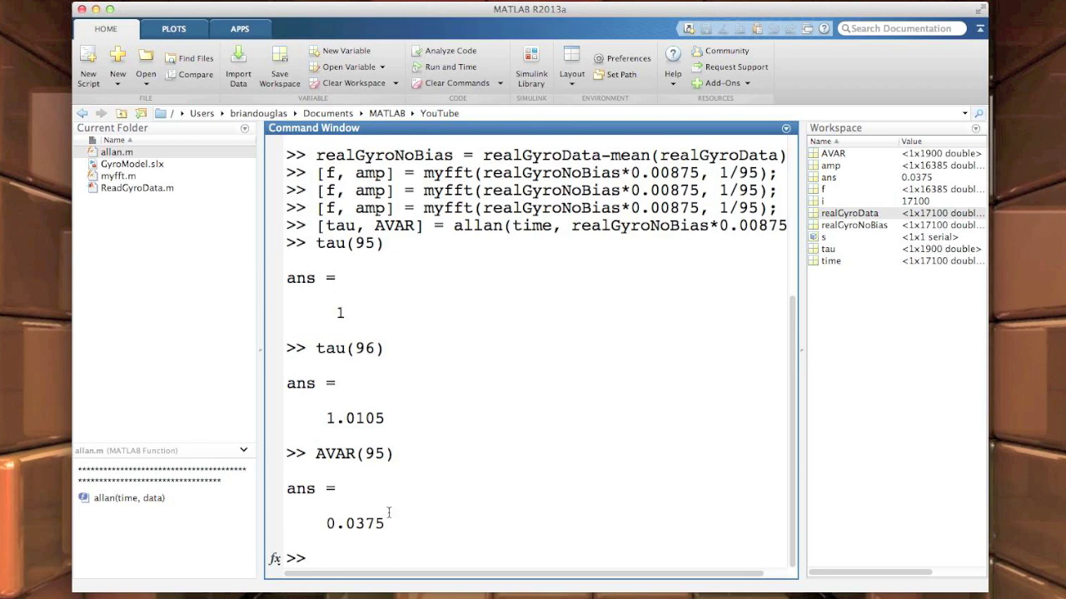
pyautogui.moveTo(388, 518); pyautogui.dragTo(325, 522)
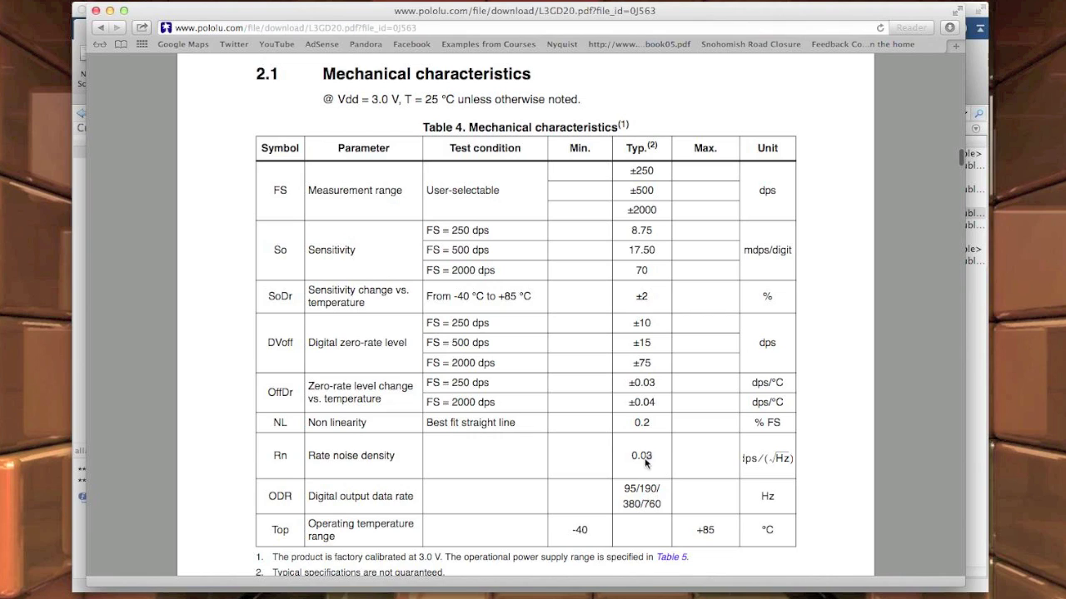
pyautogui.moveTo(652, 457); pyautogui.dragTo(630, 459)
pyautogui.click(110, 12)
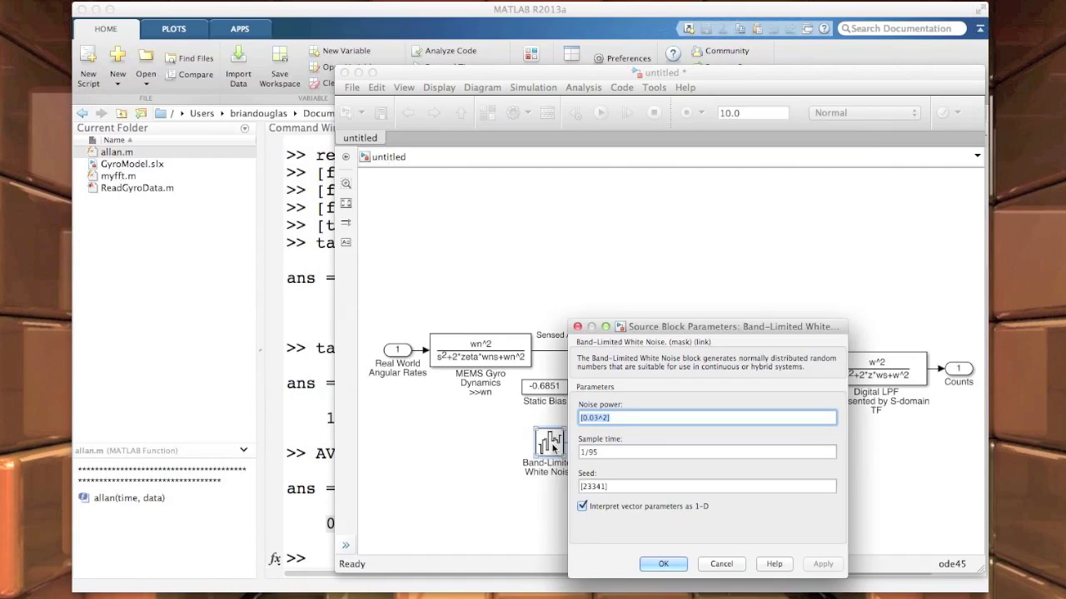
# Set the noise power of the Band-Limited White Noise block to [0.0375^2] and apply it.
pyautogui.click(635, 418)
pyautogui.press('Left')
pyautogui.press('Left')
pyautogui.press('Left')
pyautogui.write('75')
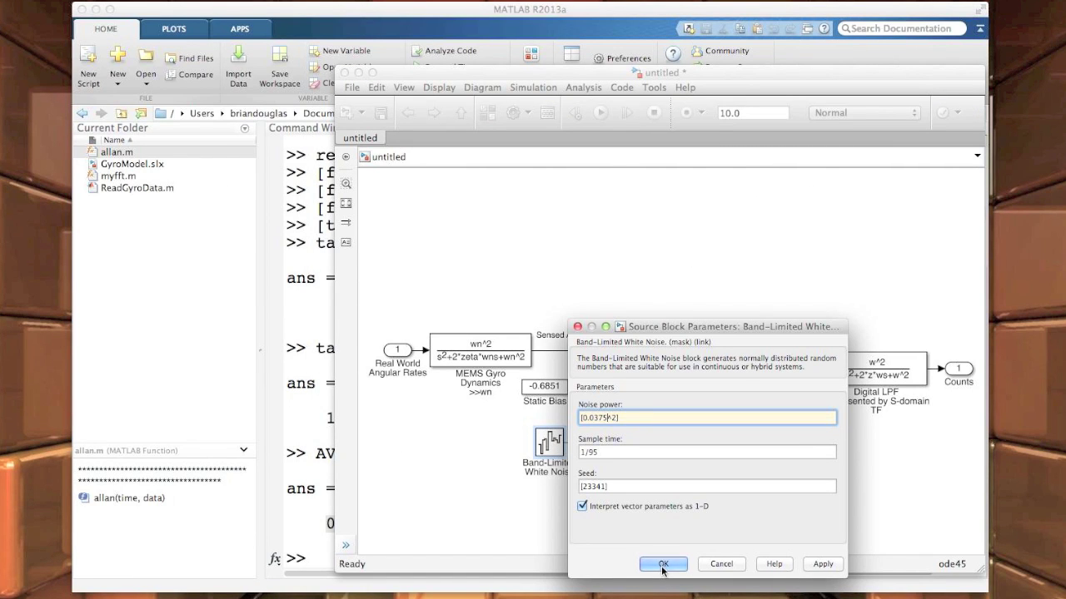
pyautogui.click(663, 566)
pyautogui.click(656, 525)
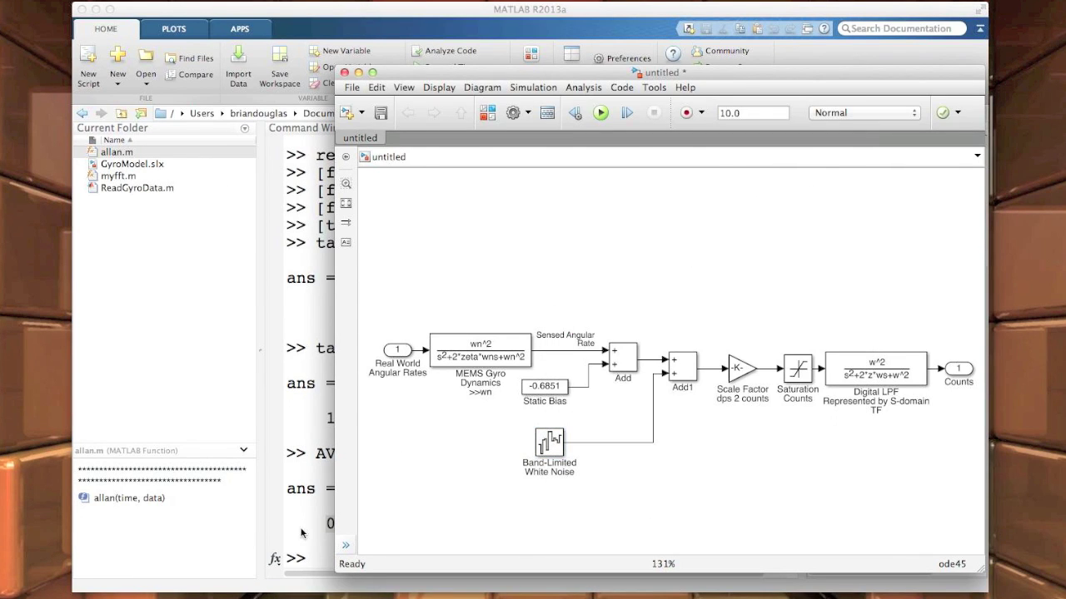
# Define wn = 1000*2*pi with the comment "Dyanamics rad/s" and w = 12.5*2*pi with the comment "LPF rad/s" in the Command Window.
pyautogui.click(303, 533)
pyautogui.write('wn = ')
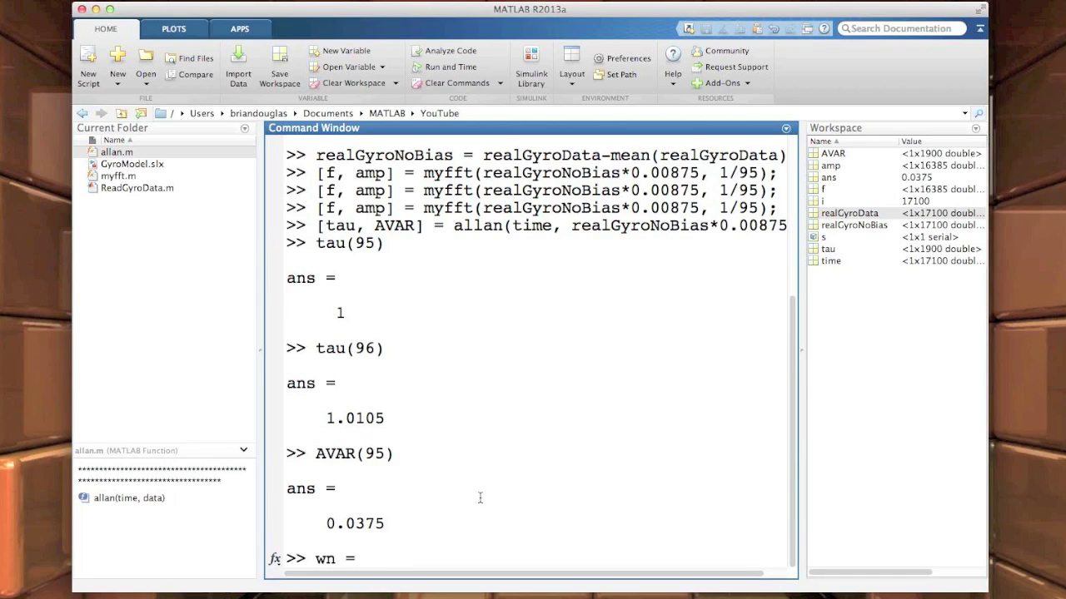
pyautogui.write('1000*2*pi; %Dyanamics rad/s')
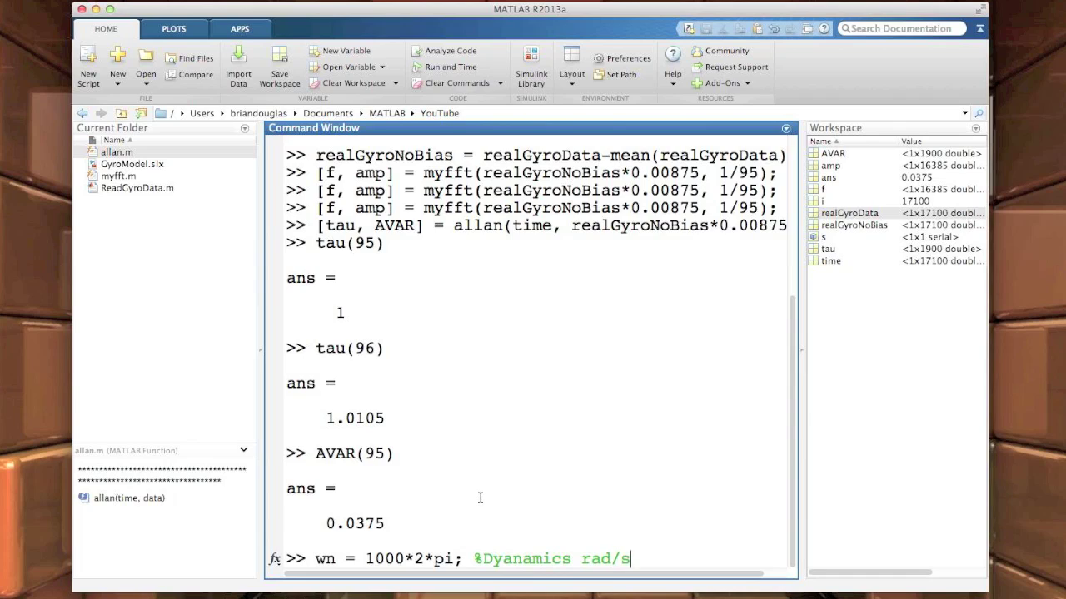
pyautogui.press('Return')
pyautogui.write('z')
pyautogui.press('BackSpace')
pyautogui.write('w')
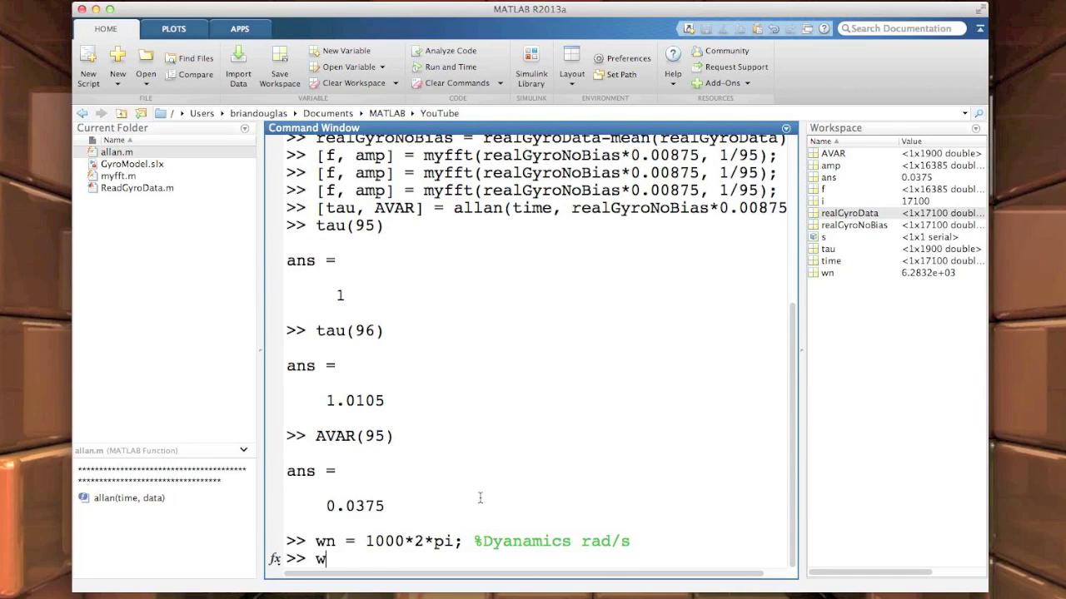
pyautogui.write(' = 12.5*2*pi;')
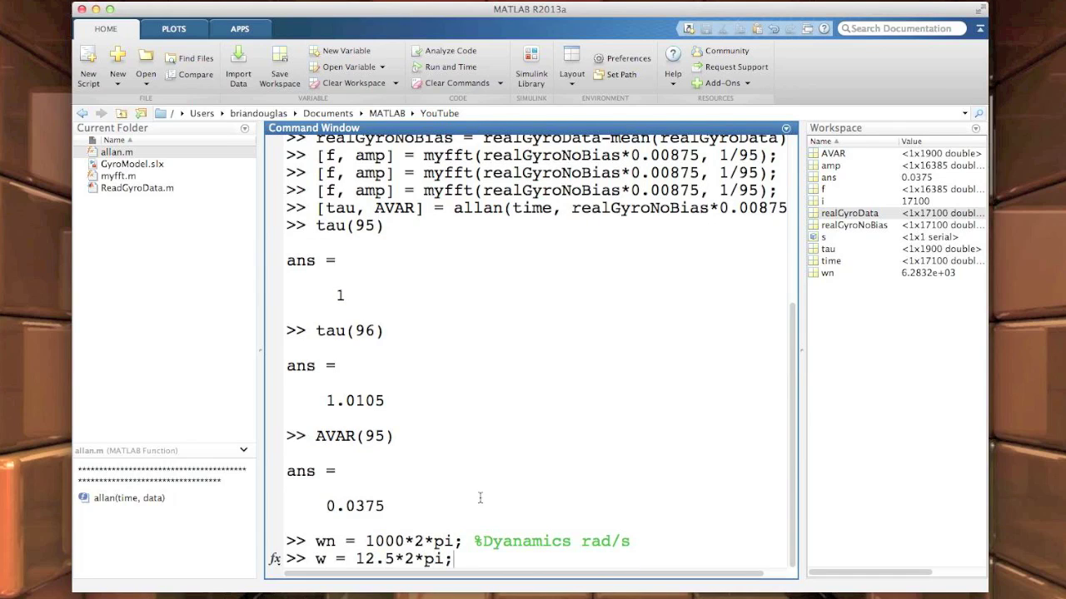
pyautogui.write(' %LPF rad/s')
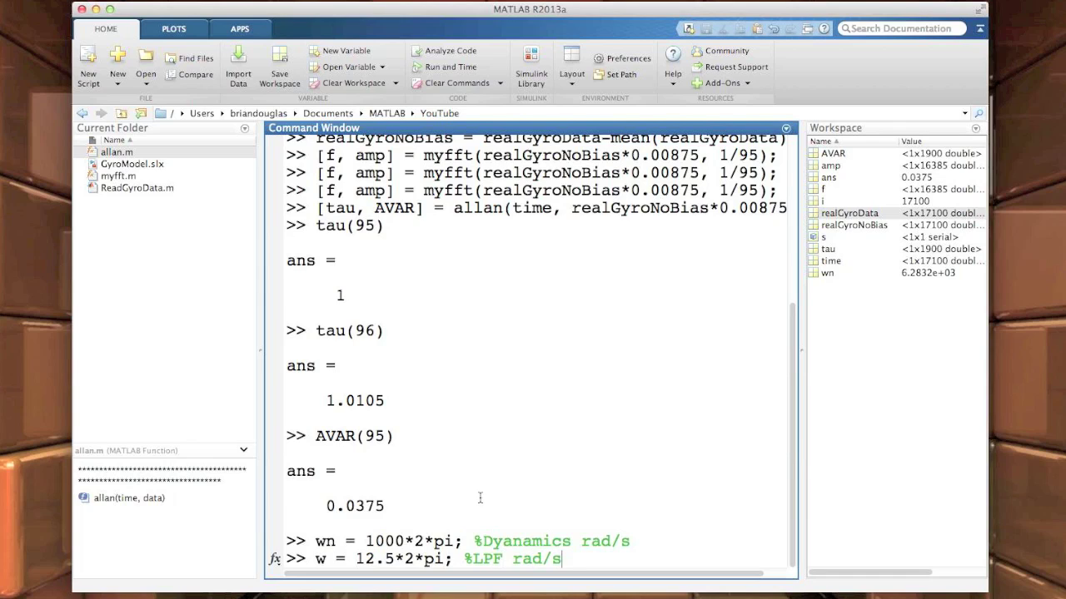
pyautogui.press('Return')
# Define zeta = sqrt(2)/2 with the comment "Damping estimate" and set z = zeta, both with suppressed output.
pyautogui.write('z')
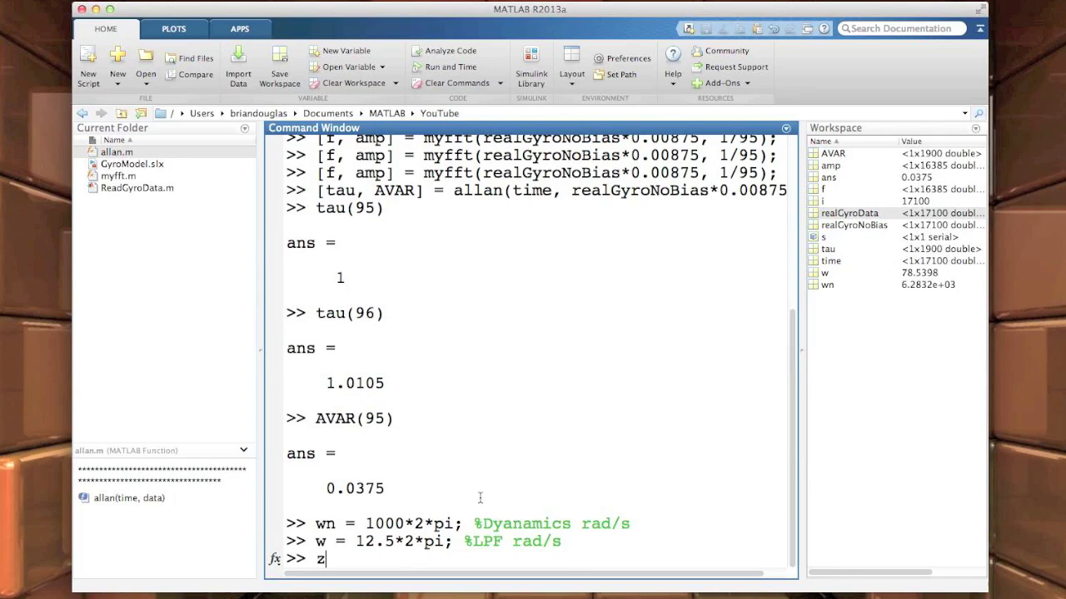
pyautogui.write('eta = sqrt(2)/s;')
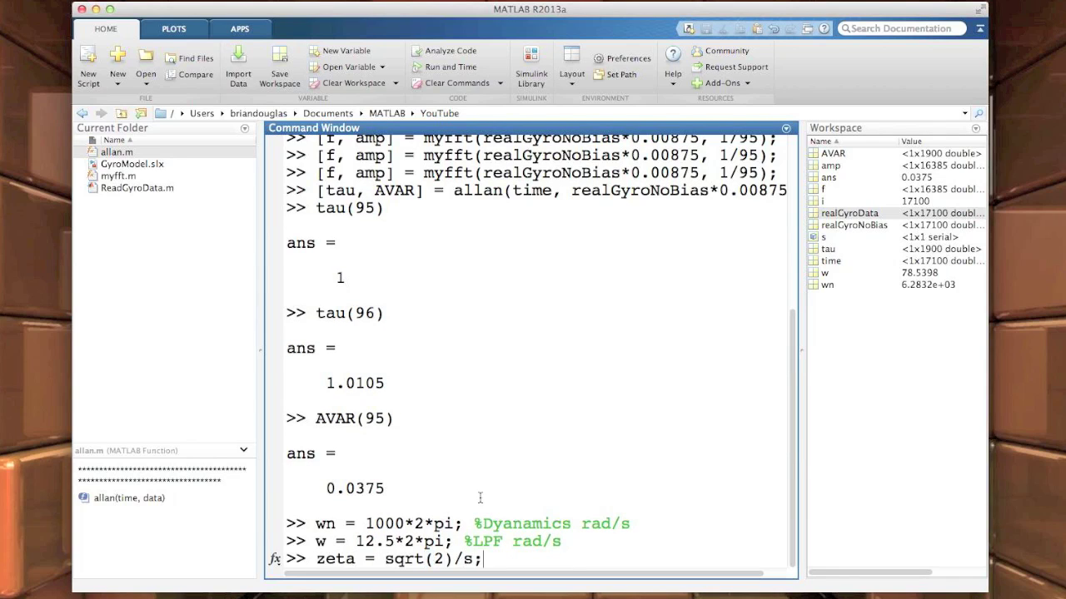
pyautogui.write(' %Damping estimate')
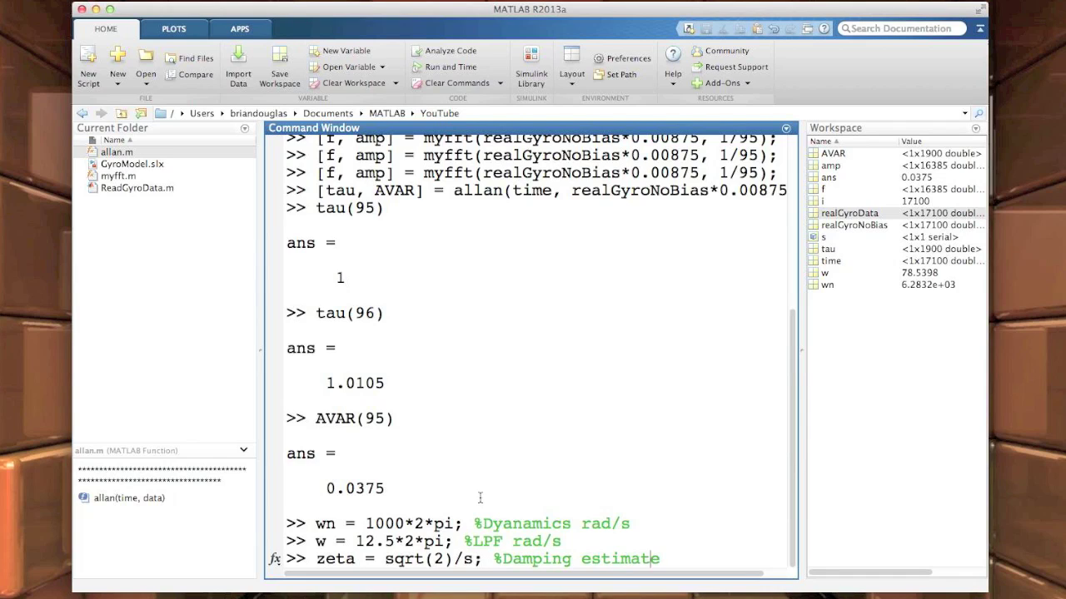
pyautogui.press('BackSpace')
pyautogui.write('2')
pyautogui.press('Return')
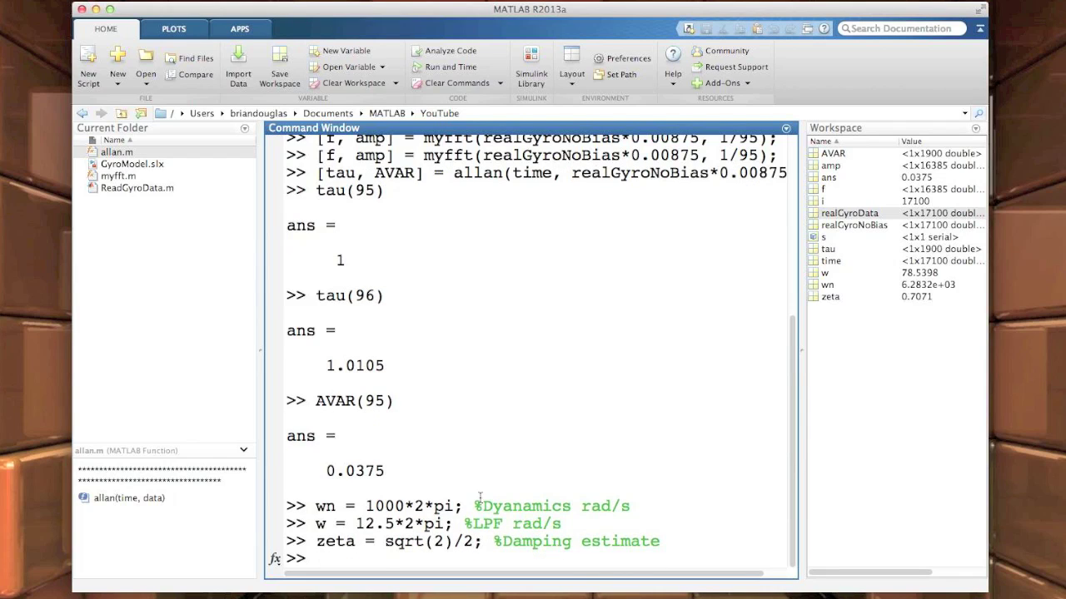
pyautogui.write('z = zeta;')
pyautogui.press('Return')
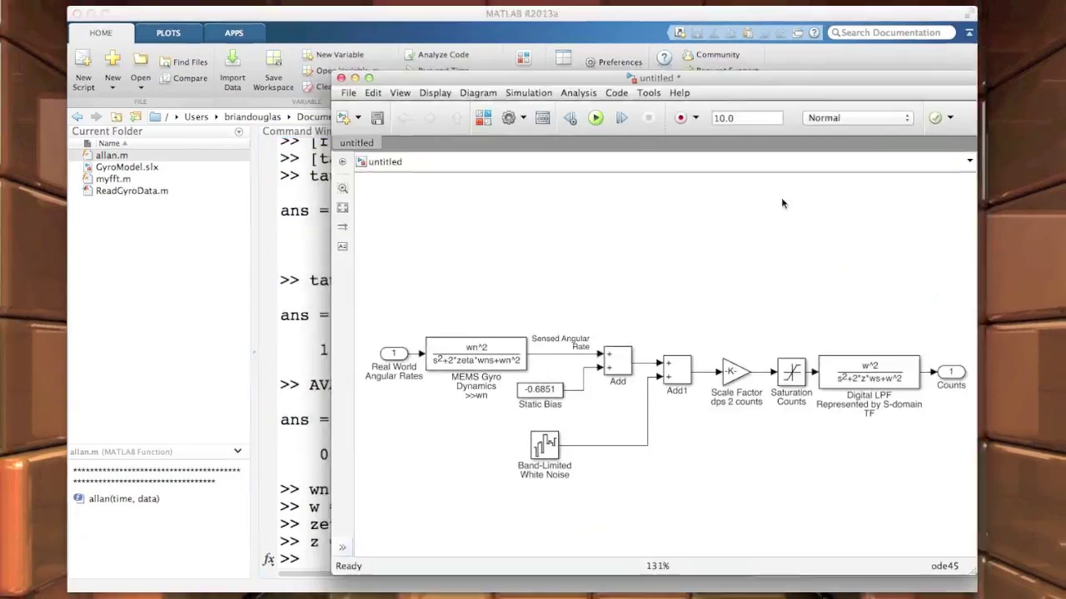
# Replace the model's input port with a Constant block of value 0 named "Not Rotating", feeding the MEMS Gyro Dynamics.
pyautogui.hotkey('ctrl', 'Up')
pyautogui.click(388, 151)
pyautogui.click(387, 144)
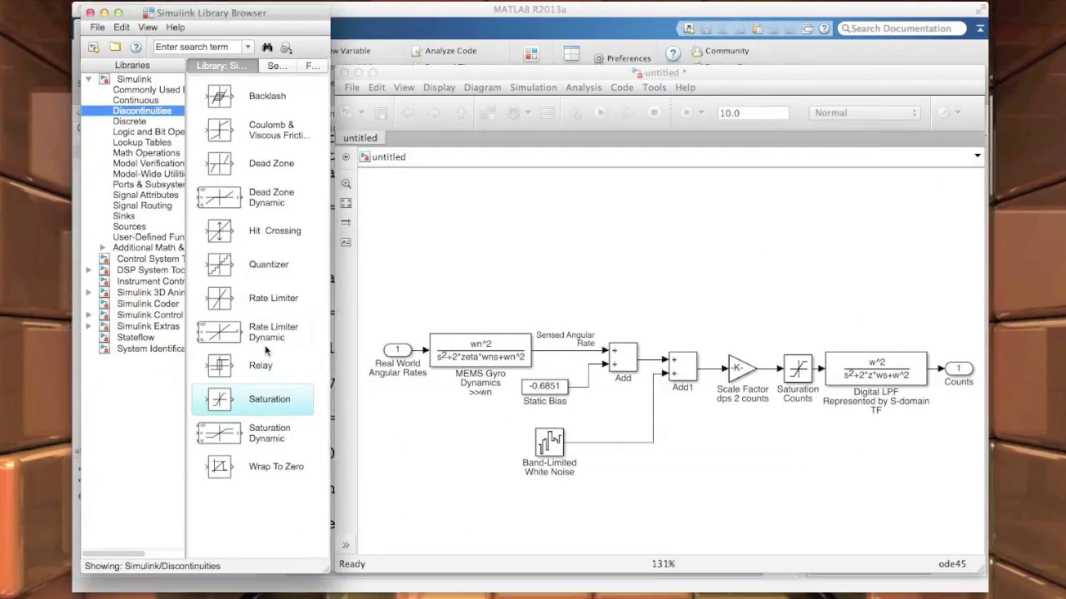
pyautogui.click(129, 227)
pyautogui.moveTo(227, 205); pyautogui.dragTo(397, 350)
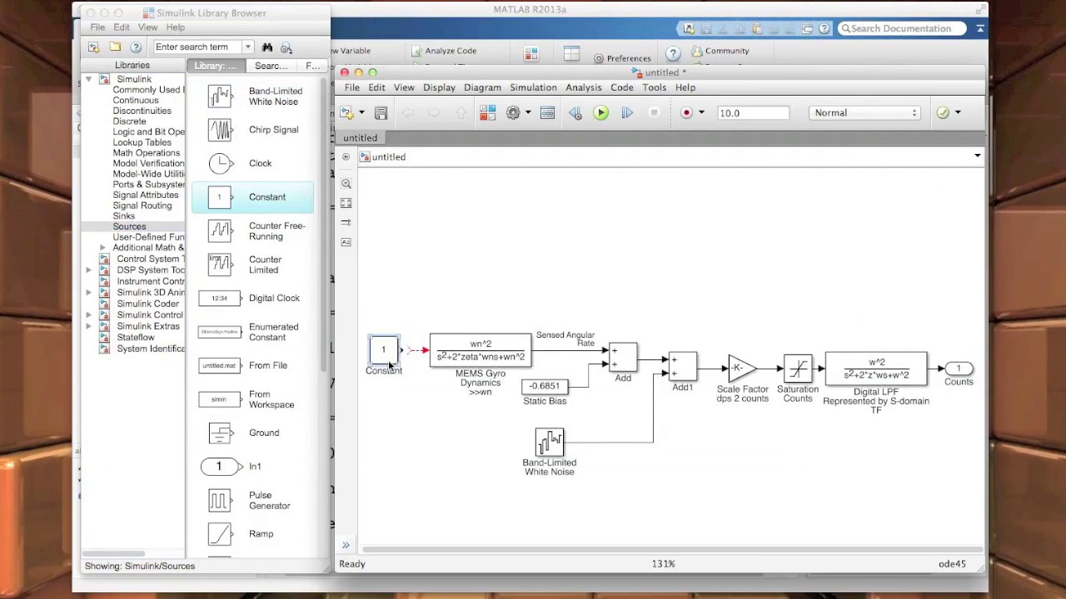
pyautogui.doubleClick(397, 349)
pyautogui.click(553, 466)
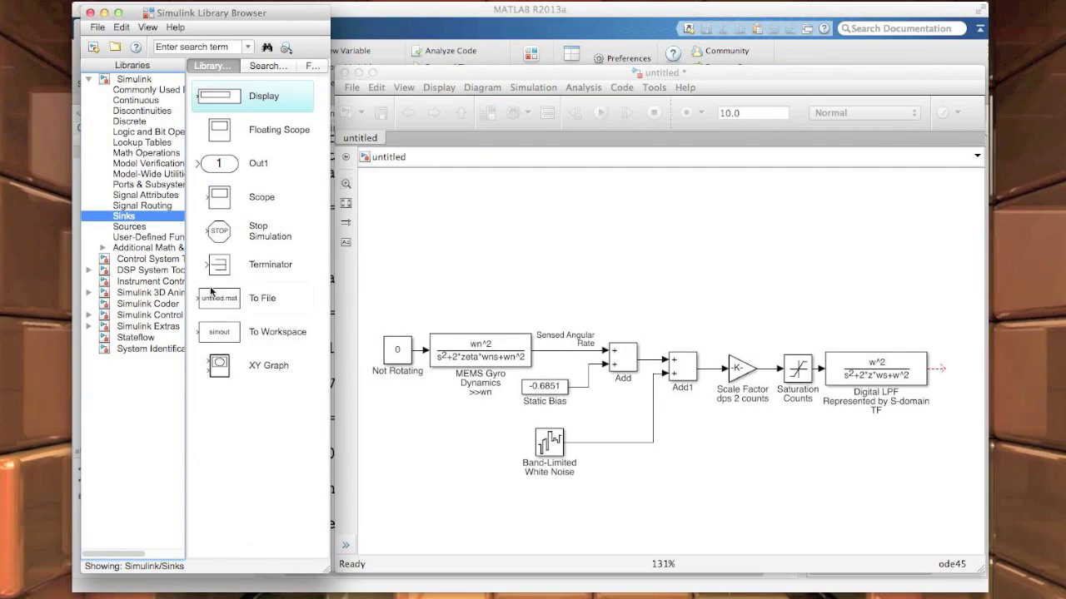
# Connect a To Workspace block to the Digital LPF output, with variable name simGyro and save format Array.
pyautogui.click(219, 331)
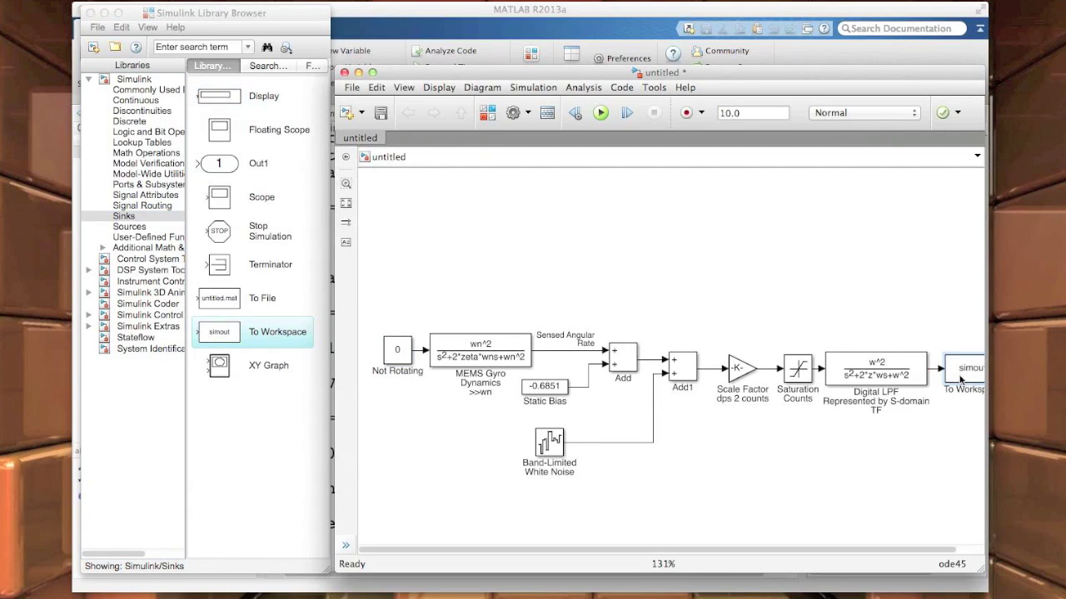
pyautogui.click(345, 203)
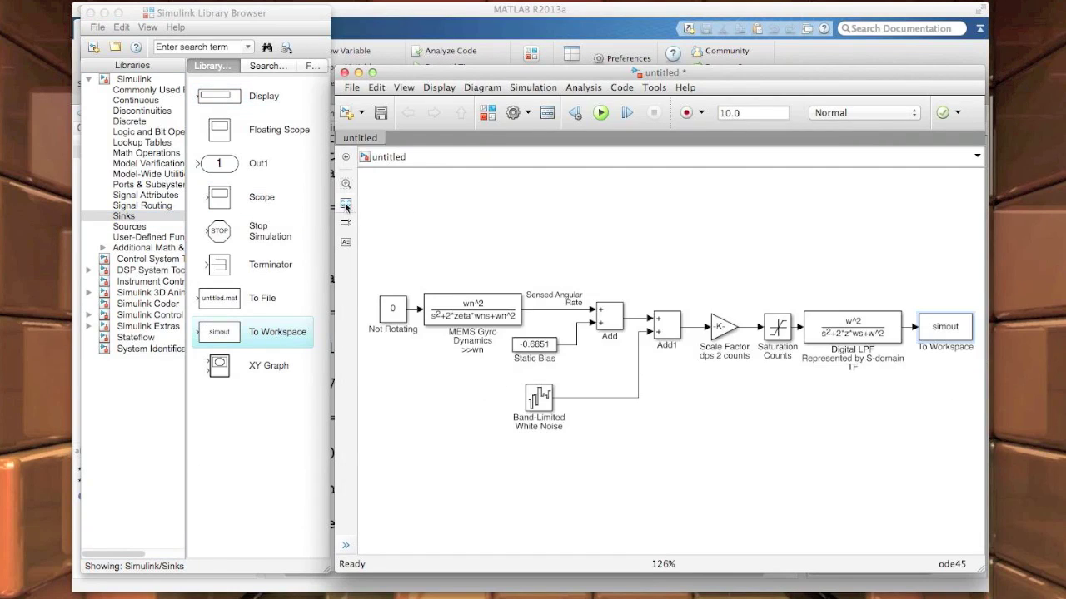
pyautogui.doubleClick(945, 327)
pyautogui.write('simGyro')
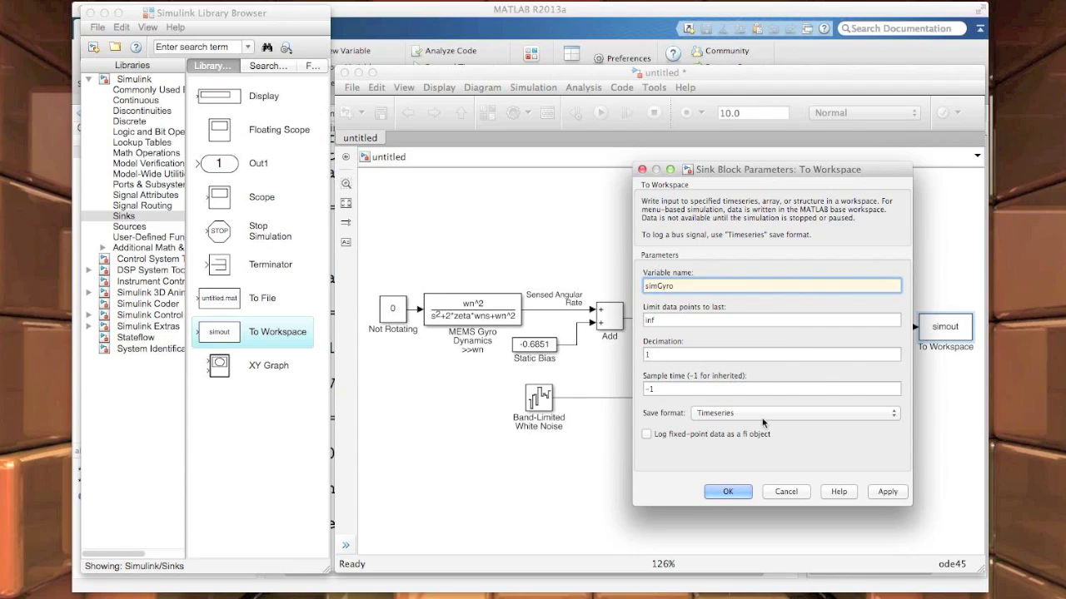
pyautogui.click(709, 412)
pyautogui.click(707, 404)
pyautogui.click(728, 492)
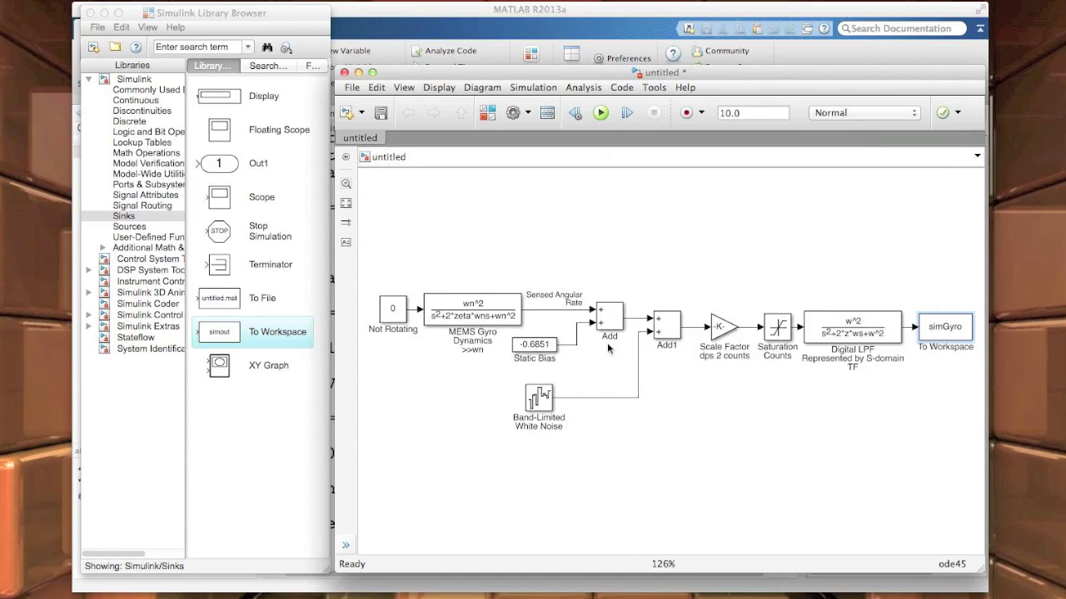
# Configure the simulation with a stop time of 180, a fixed-step solver and a step size of 1/95.
pyautogui.click(533, 88)
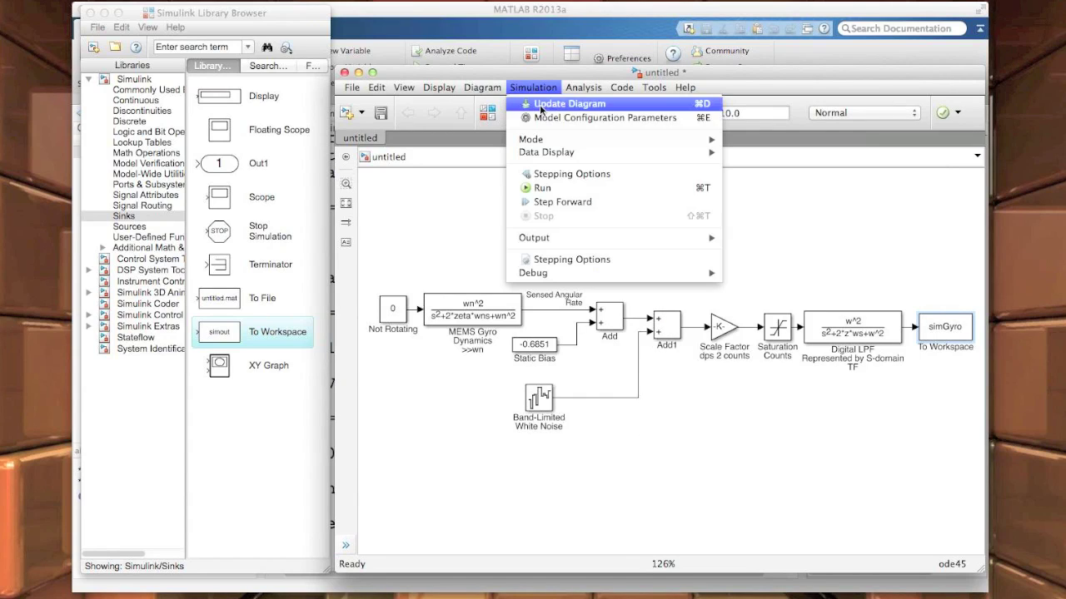
pyautogui.click(596, 123)
pyautogui.doubleClick(697, 147)
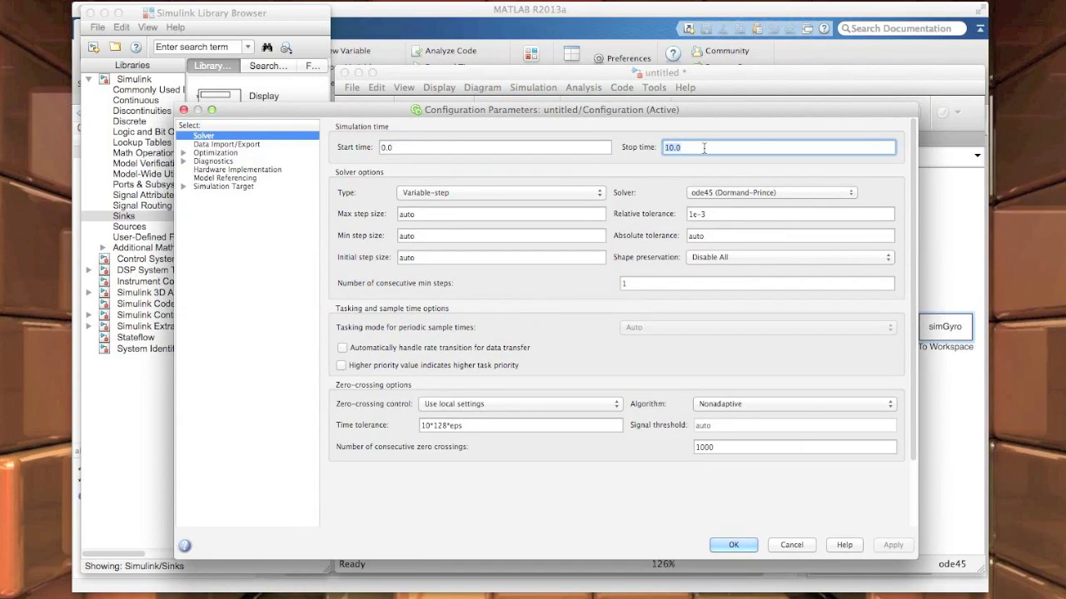
pyautogui.write('180')
pyautogui.click(496, 193)
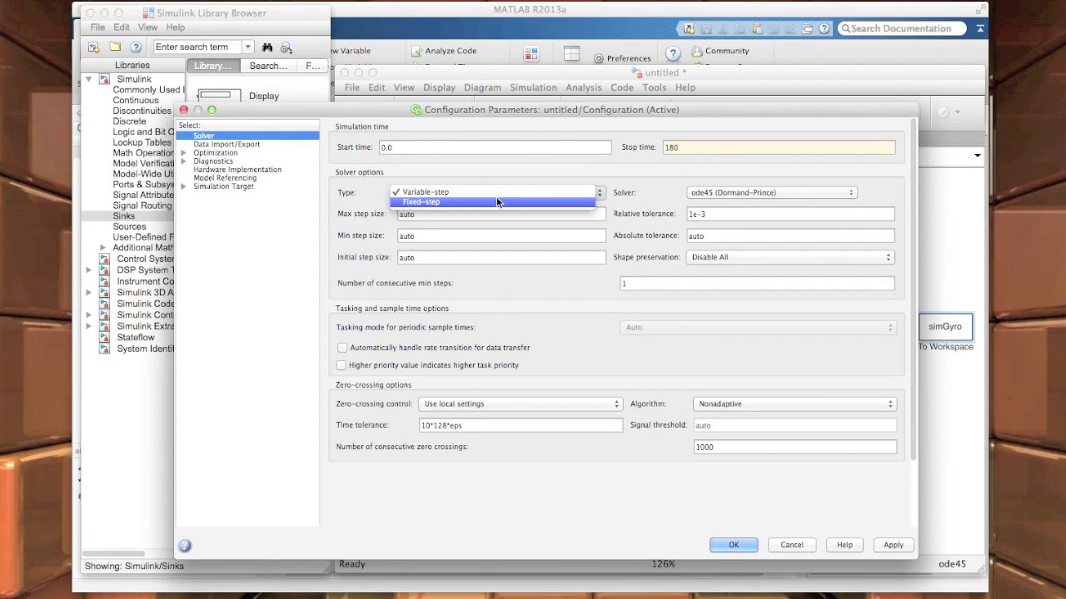
pyautogui.click(449, 205)
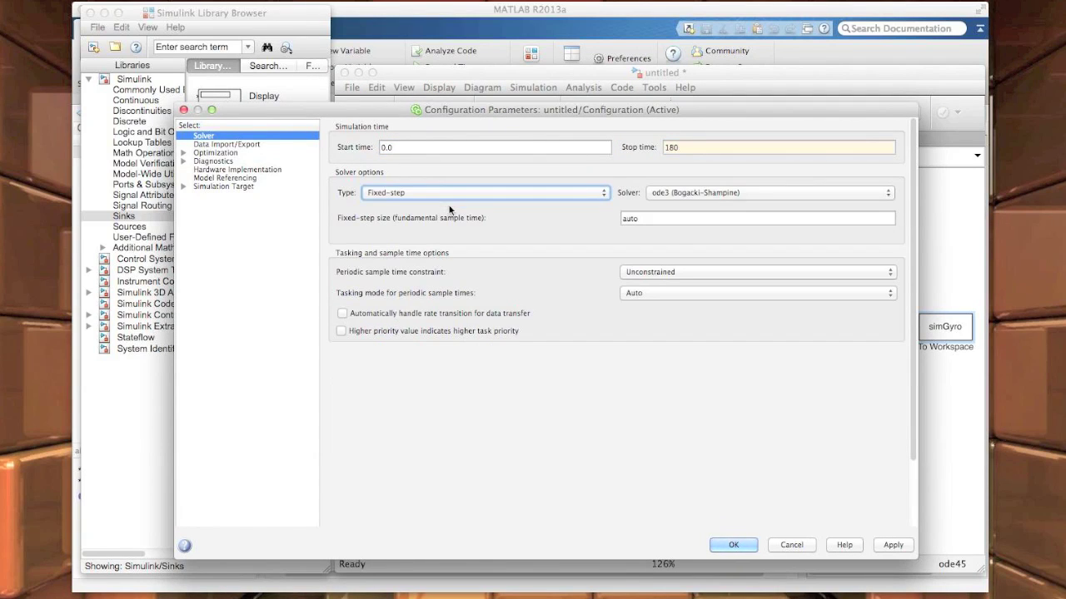
pyautogui.doubleClick(632, 218)
pyautogui.write('1/95')
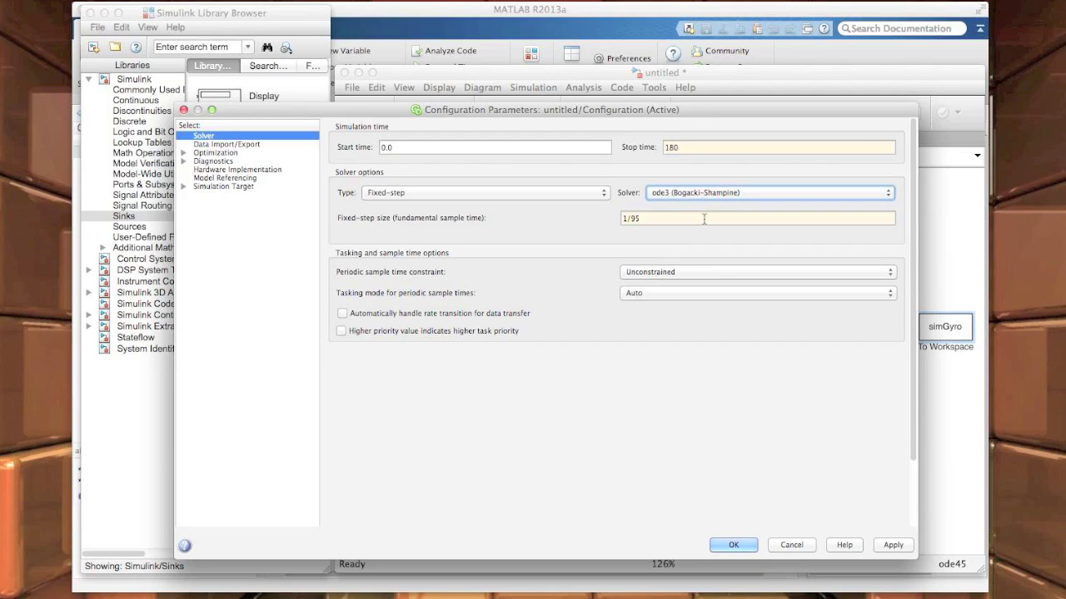
pyautogui.click(734, 546)
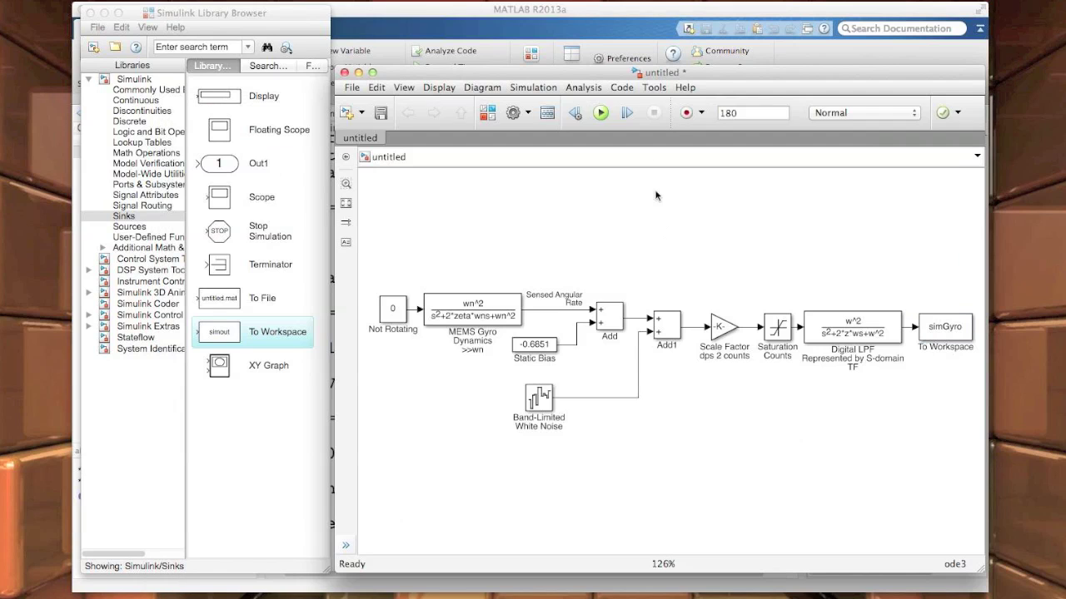
# Run the simulation and check the size of simGyro in the MATLAB workspace.
pyautogui.click(602, 112)
pyautogui.click(373, 20)
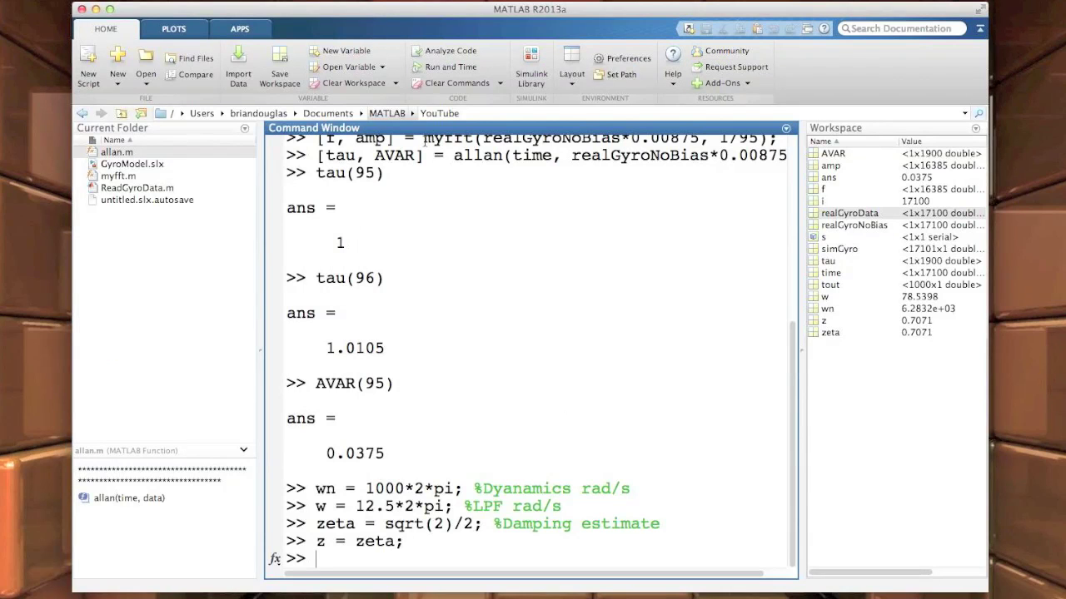
pyautogui.click(841, 250)
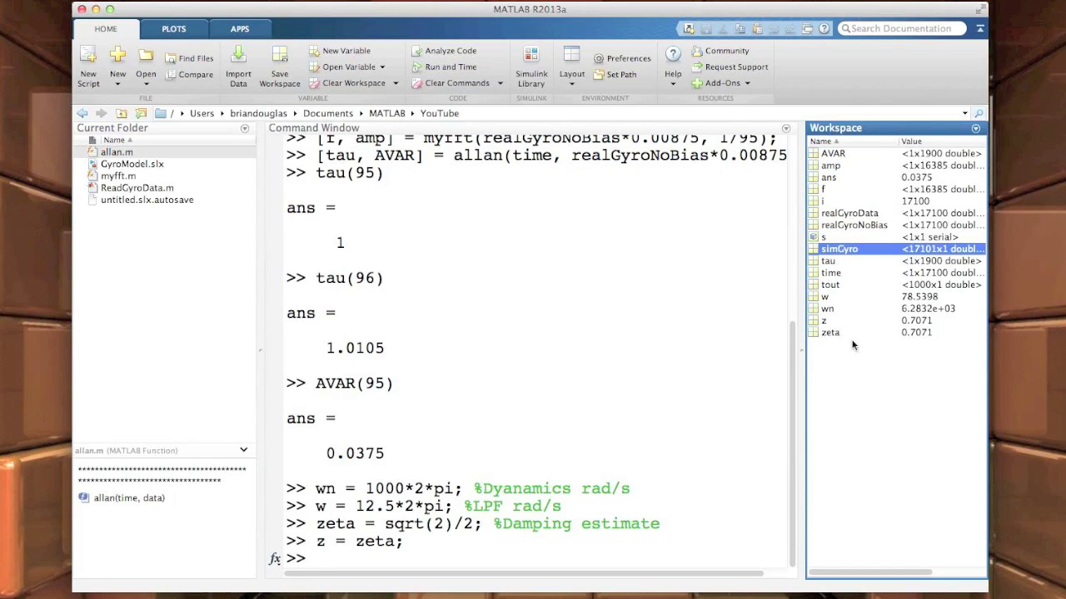
# Drop the last sample from simGyro by reassigning it to simGyro(1:end-1) with suppressed output.
pyautogui.click(539, 475)
pyautogui.write('simGyro')
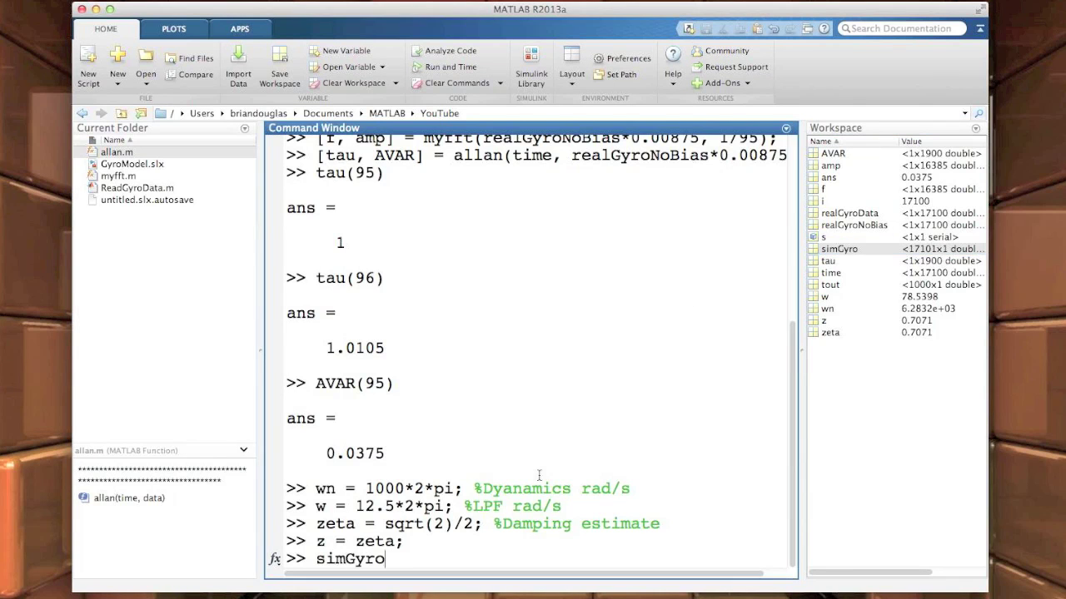
pyautogui.write(' = simgyro')
pyautogui.press('BackSpace')
pyautogui.press('BackSpace')
pyautogui.press('BackSpace')
pyautogui.press('BackSpace')
pyautogui.write('Gyro(')
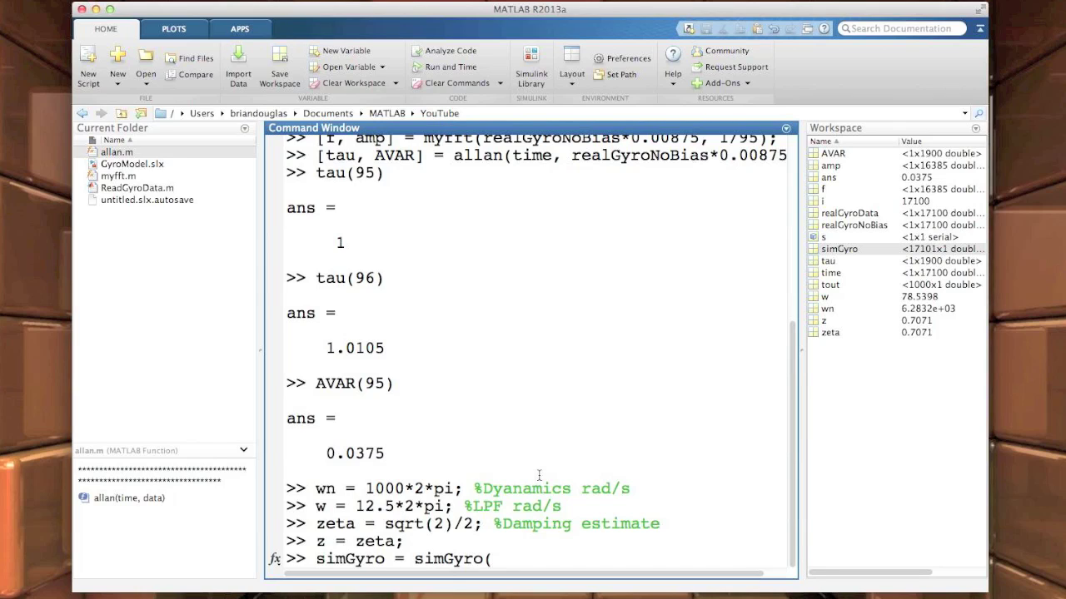
pyautogui.write('1:end-1);')
pyautogui.press('Return')
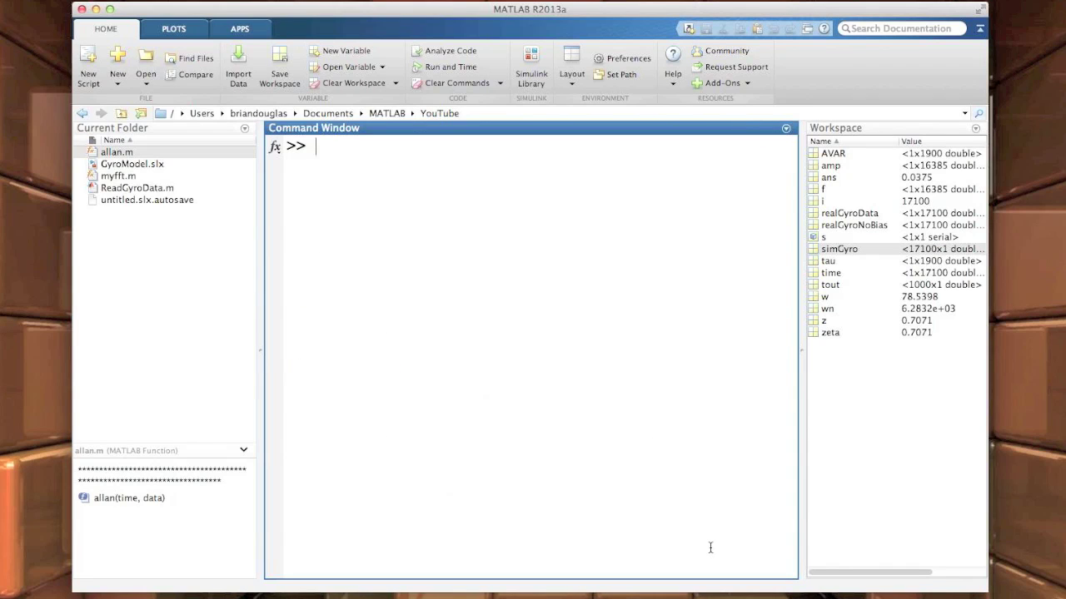
# Plot realGyroData' and simGyro together against time to compare the signals, and close the figure.
pyautogui.write('plot(time,')
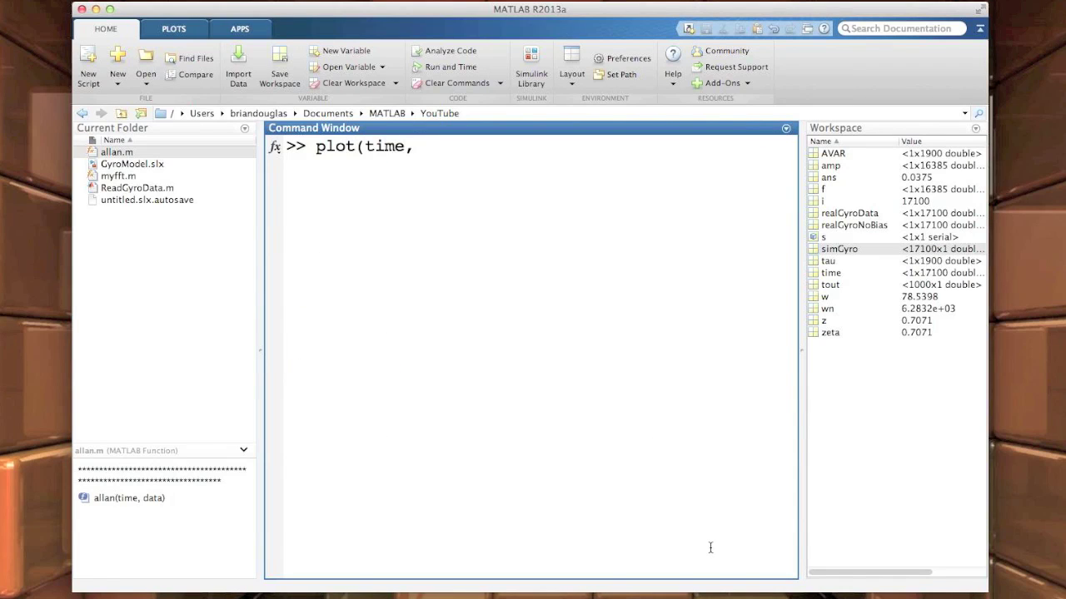
pyautogui.write(' [realGyroData')
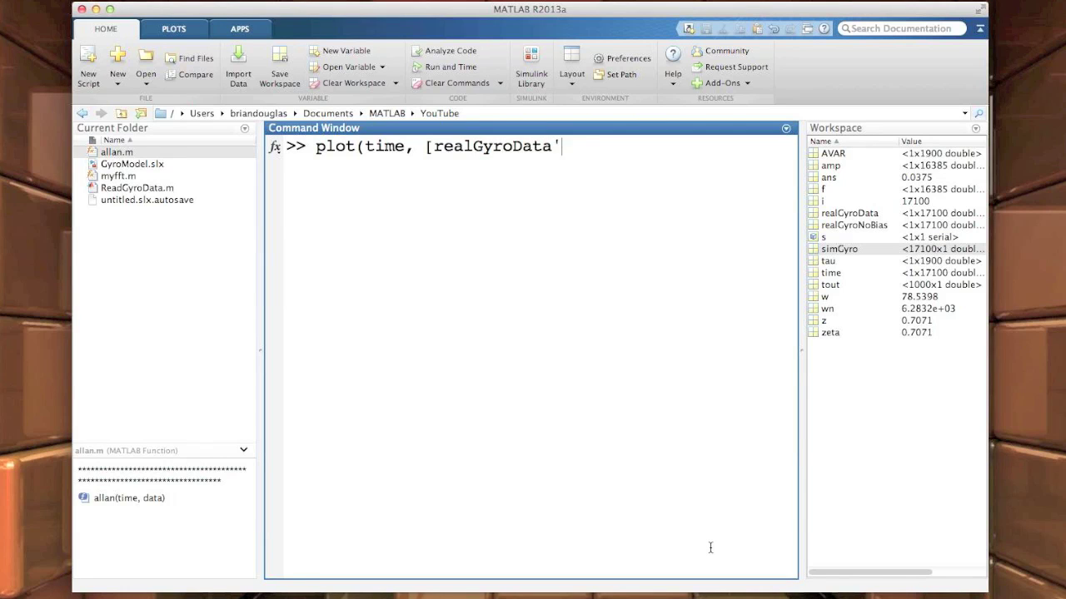
pyautogui.write("', simGyro])")
pyautogui.press('Return')
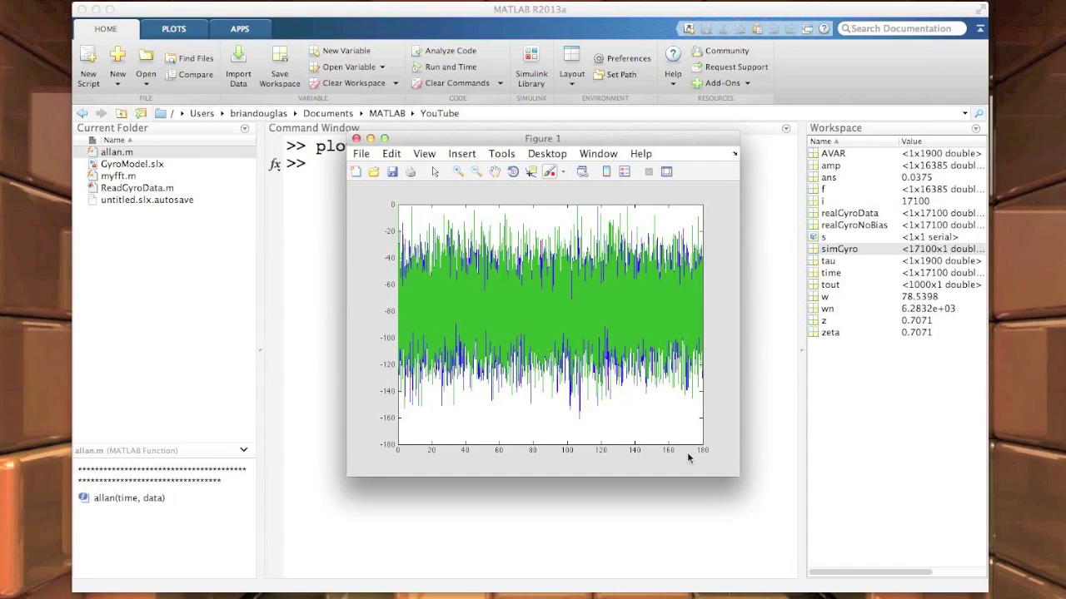
pyautogui.click(356, 138)
# Create simGyroNoBias by subtracting mean(simGyro) from simGyro, with suppressed output.
pyautogui.write('simGyr')
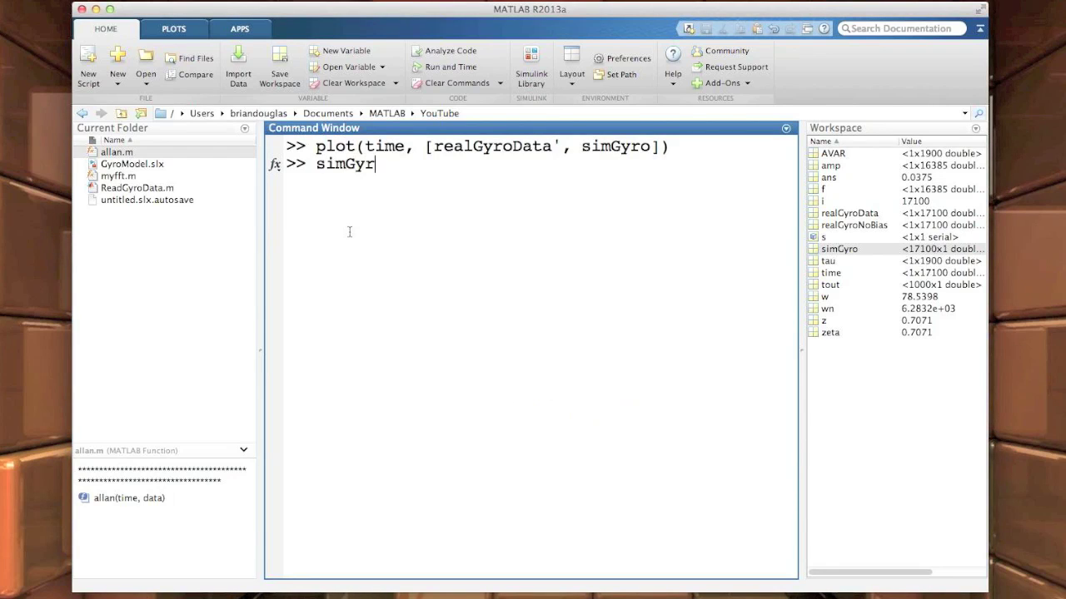
pyautogui.write('oNoBias = sim')
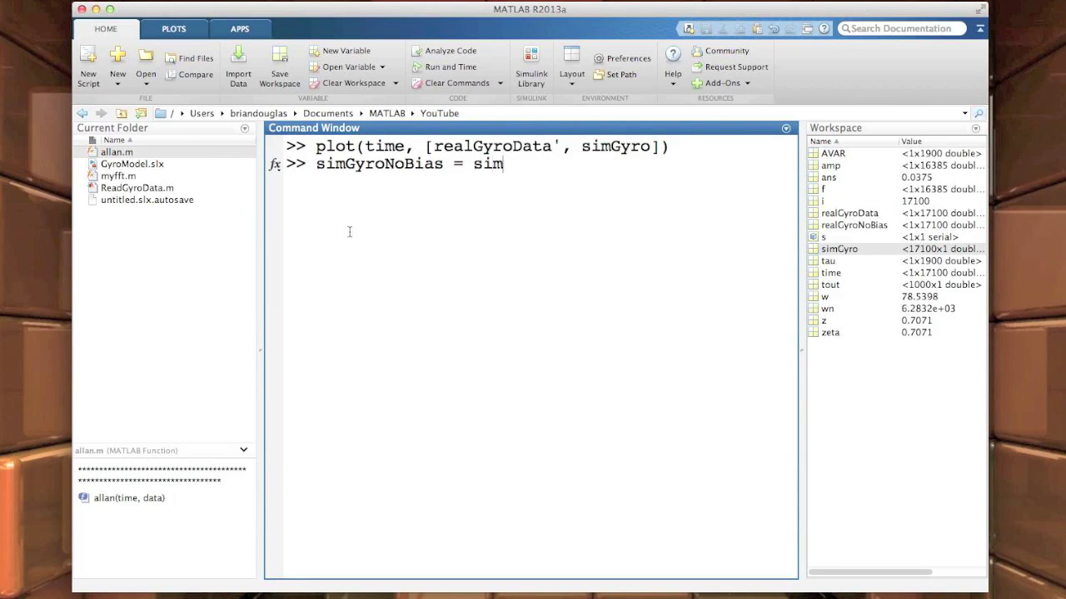
pyautogui.write('Gyro - mean(s')
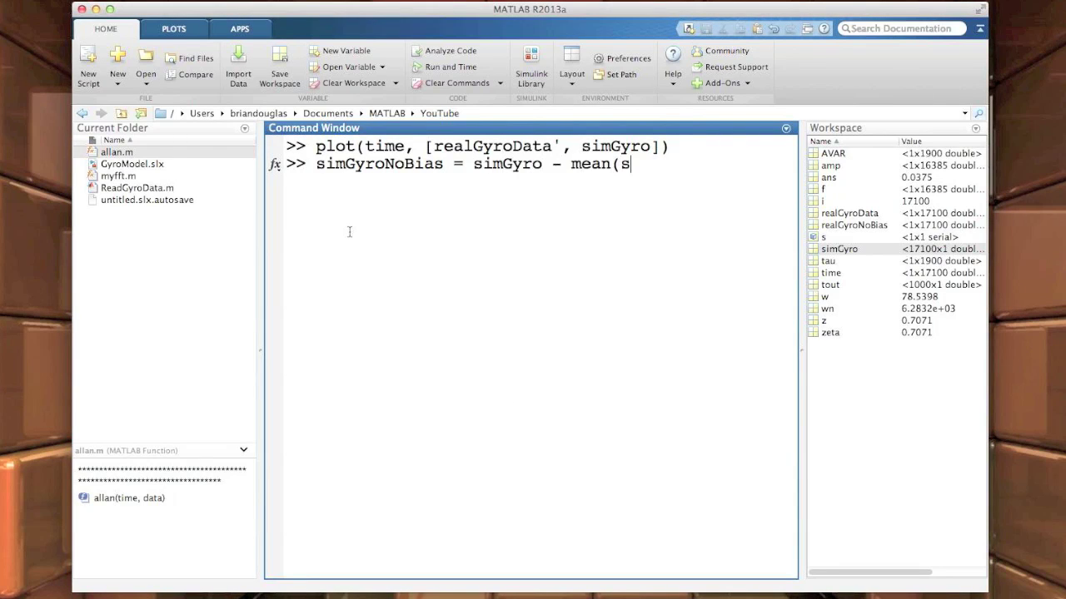
pyautogui.write('imGyro);')
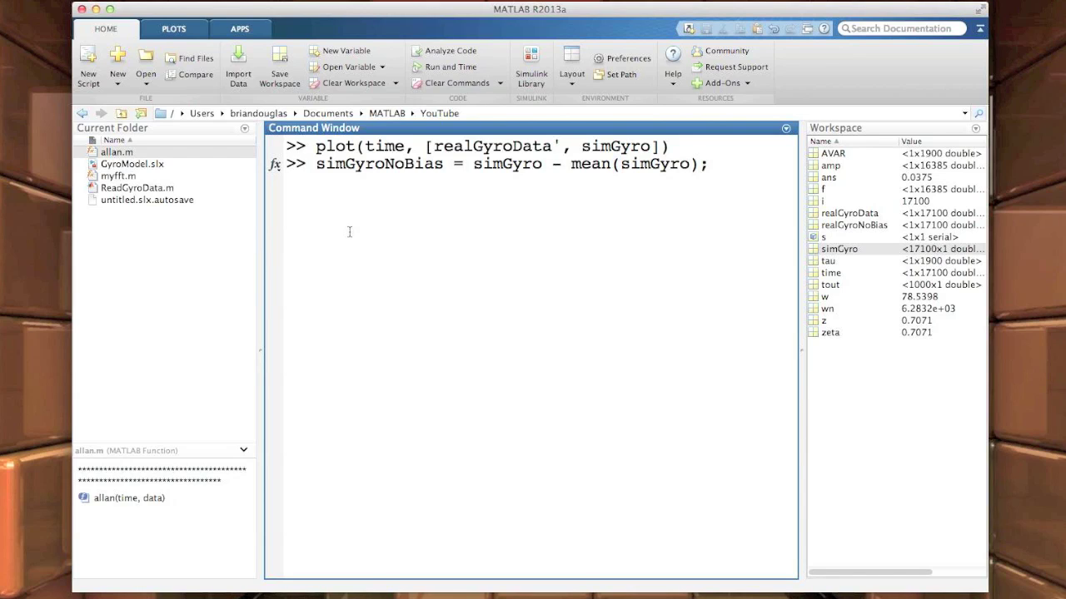
pyautogui.press('Return')
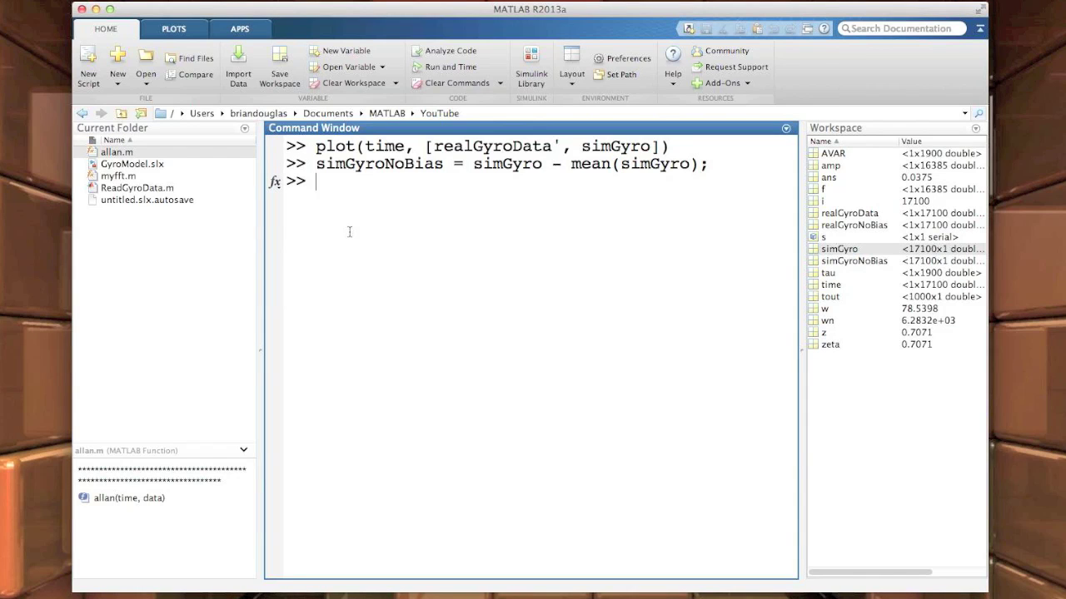
# Rerun myfft on realGyroNoBias*0.00875 with a sample time of 1/95 to plot the real gyro's amplitude spectrum.
pyautogui.write('[f')
pyautogui.press('Up')
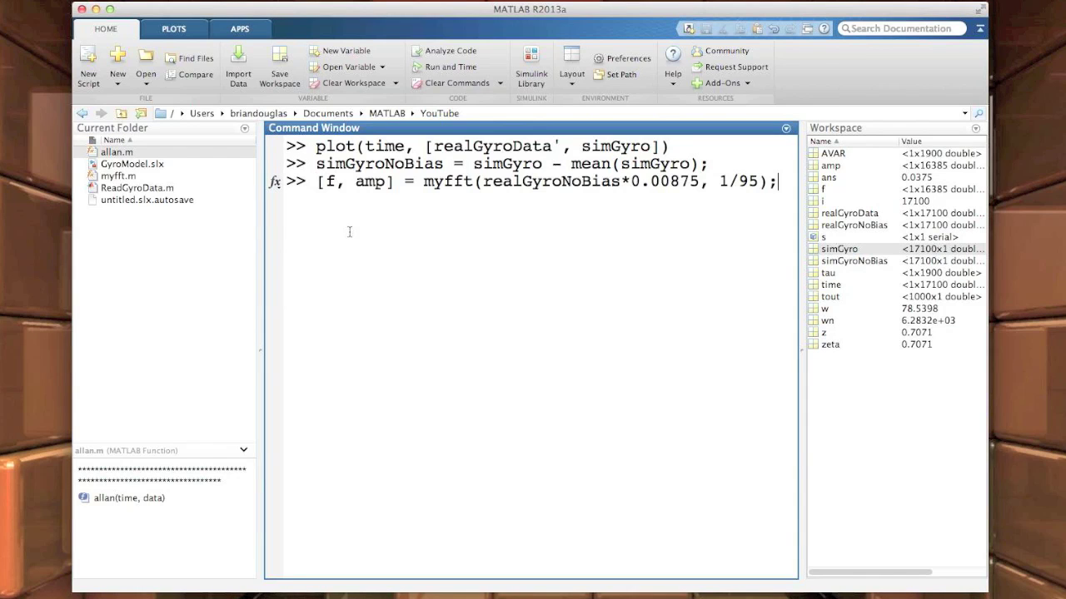
pyautogui.press('Return')
# Change the colour of the real gyro spectrum line to red.
pyautogui.rightClick(611, 267)
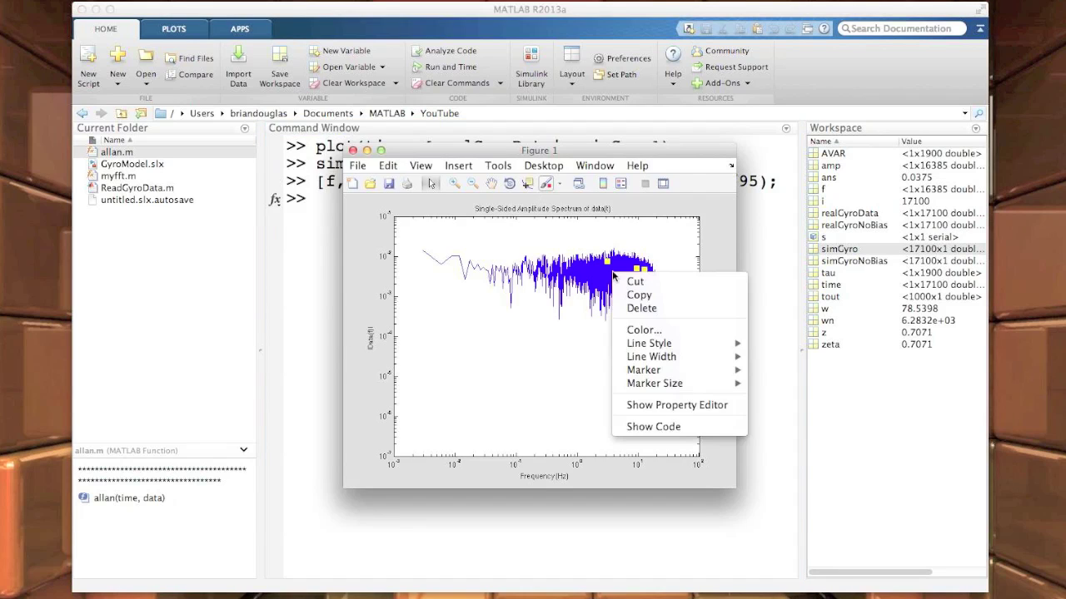
pyautogui.click(645, 333)
pyautogui.click(368, 201)
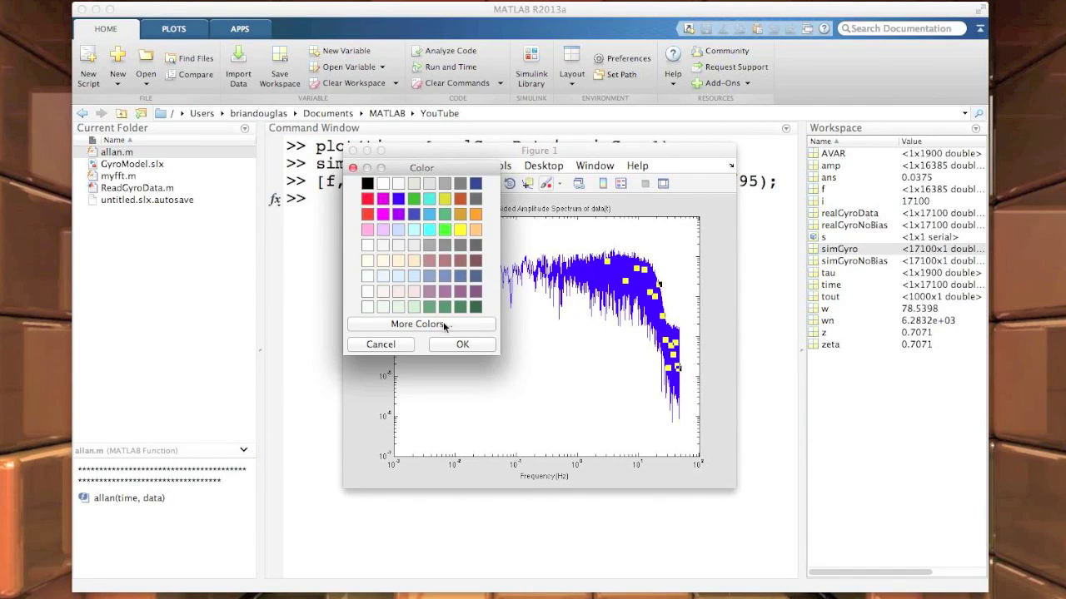
pyautogui.click(455, 344)
pyautogui.click(567, 365)
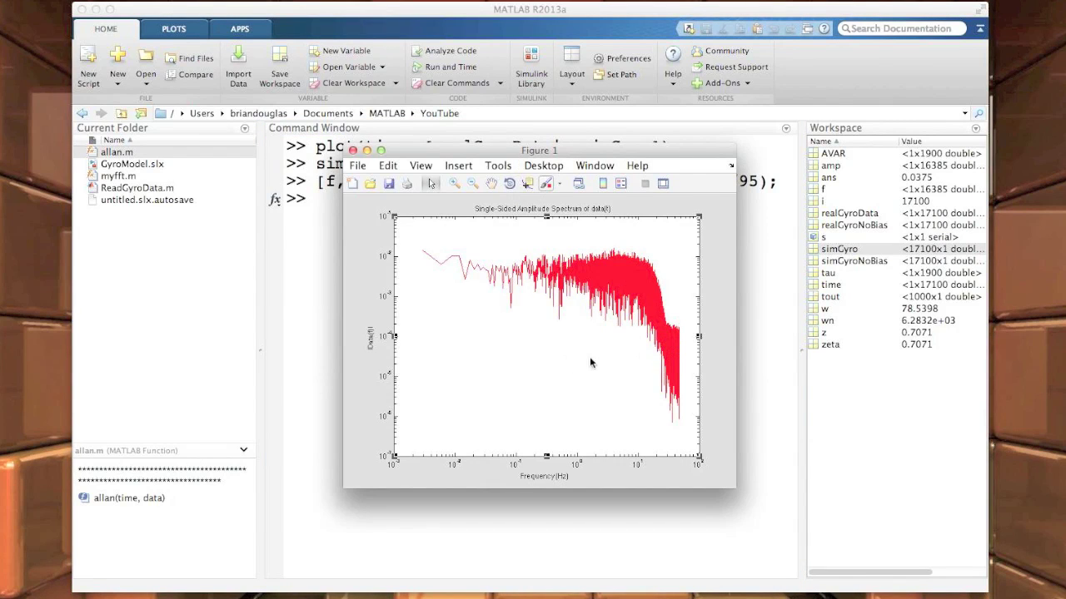
# Hold the current plot and overlay the spectrum of the simulated data with myfft(simGyroNoBias*0.00875, 1/95).
pyautogui.click(764, 333)
pyautogui.write('hold on')
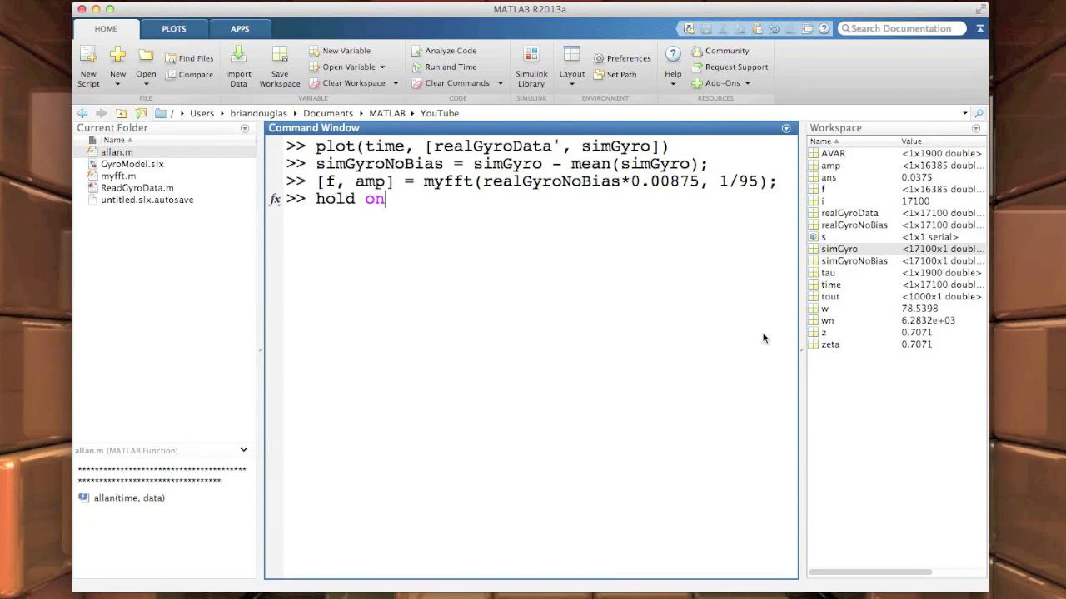
pyautogui.press('Return')
pyautogui.press('Up')
pyautogui.press('Up')
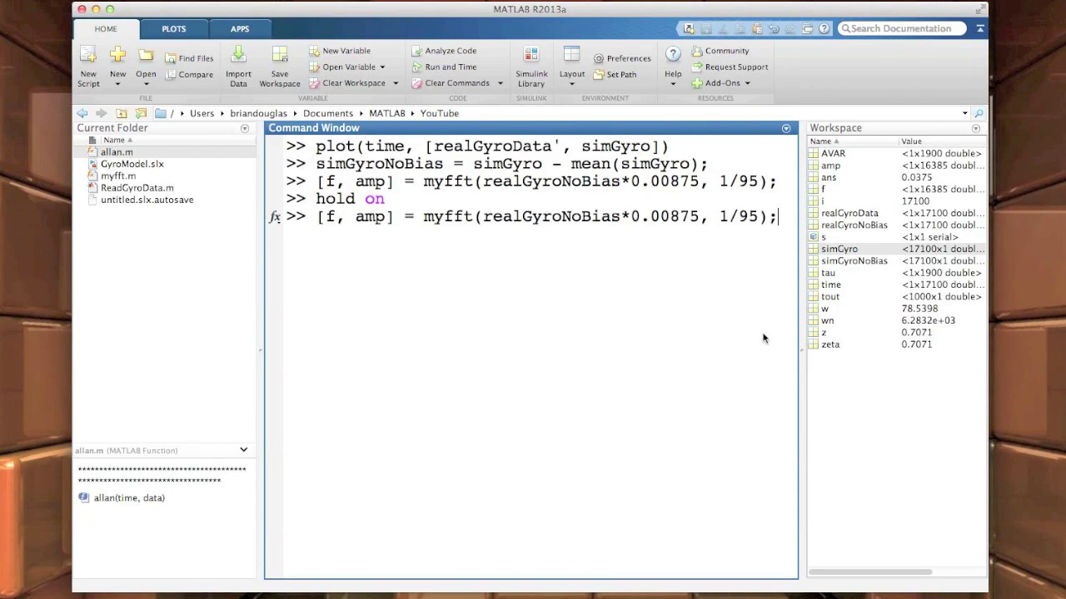
pyautogui.press('BackSpace')
pyautogui.press('BackSpace')
pyautogui.press('BackSpace')
pyautogui.press('BackSpace')
pyautogui.press('BackSpace')
pyautogui.press('BackSpace')
pyautogui.press('BackSpace')
pyautogui.press('BackSpace')
pyautogui.press('BackSpace')
pyautogui.press('BackSpace')
pyautogui.press('BackSpace')
pyautogui.press('BackSpace')
pyautogui.press('BackSpace')
pyautogui.press('BackSpace')
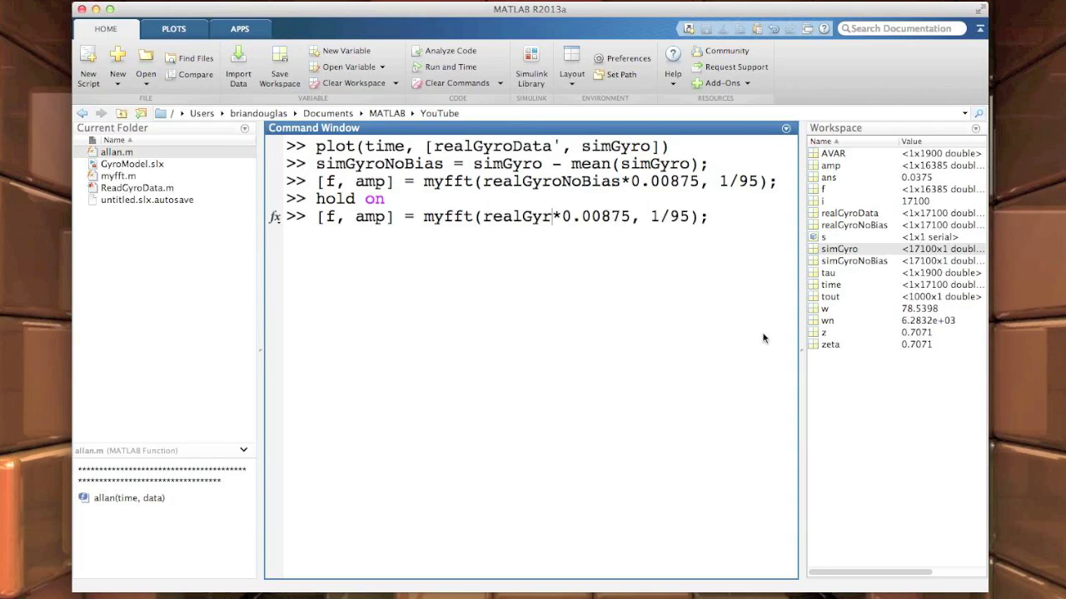
pyautogui.write('simGyroNoBias')
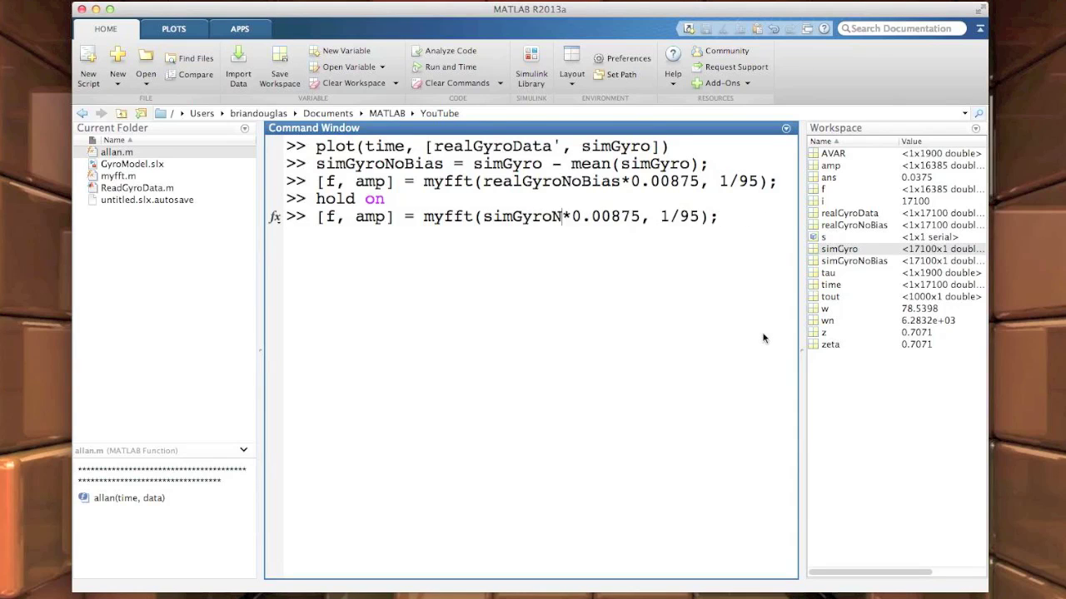
pyautogui.press('Return')
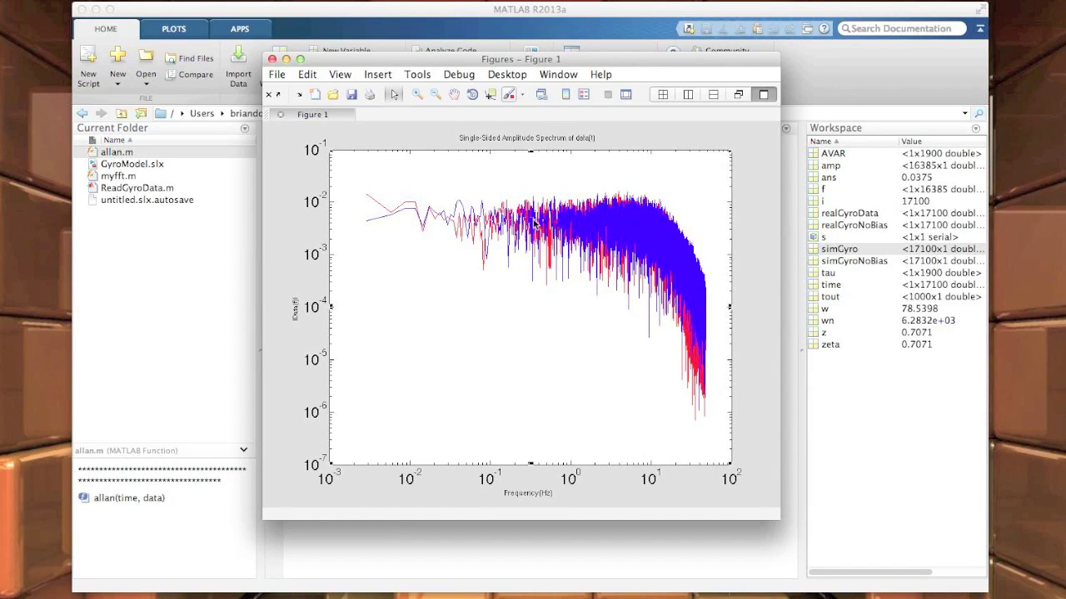
# Add a legend to the spectrum plot and name its first entry "Real Gyro".
pyautogui.click(379, 75)
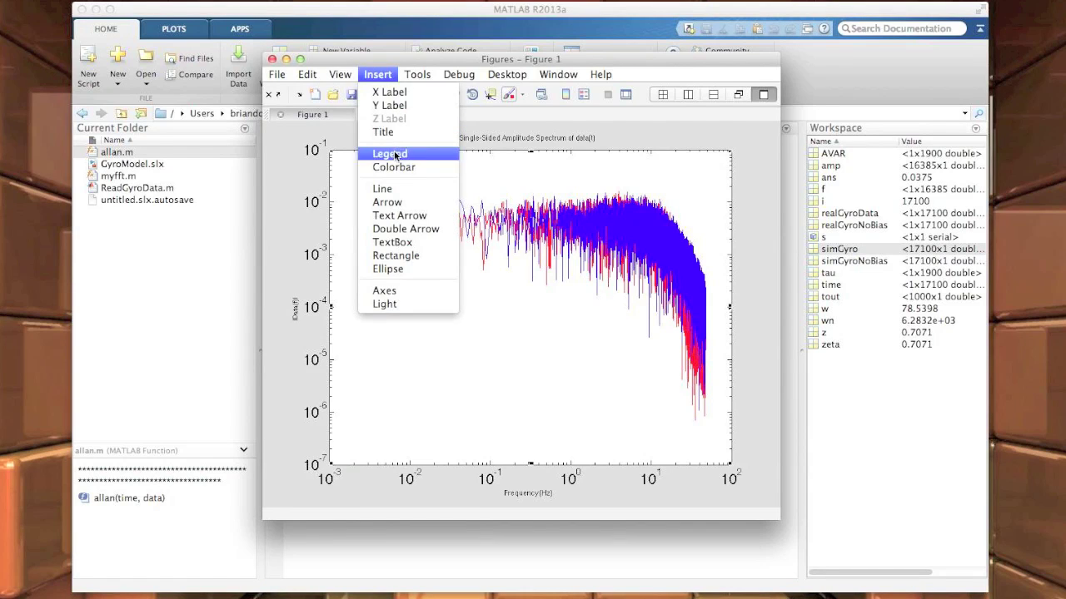
pyautogui.click(394, 154)
pyautogui.doubleClick(706, 172)
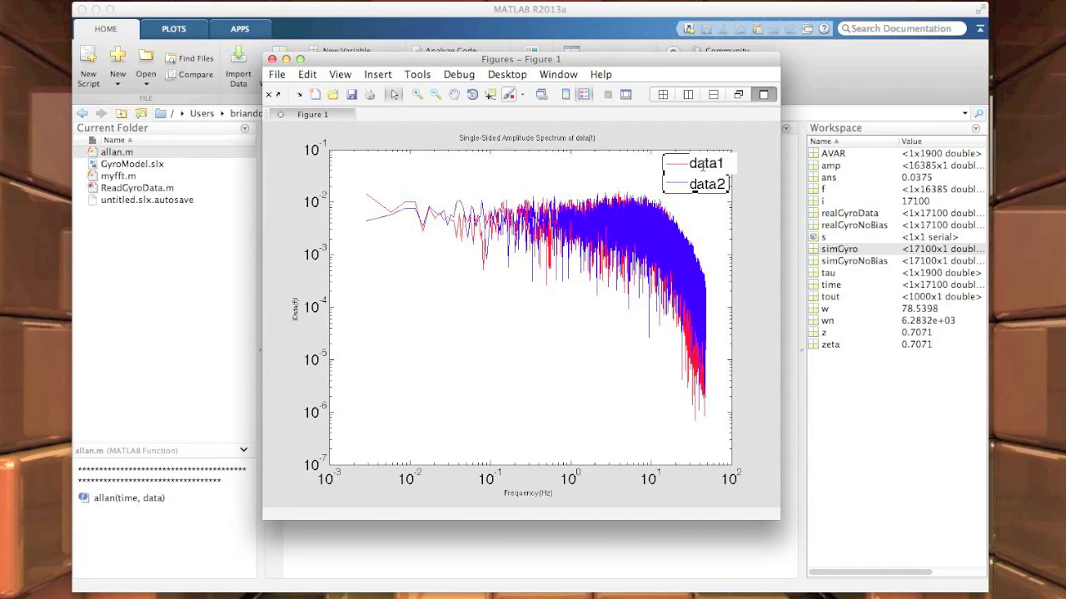
pyautogui.doubleClick(703, 166)
pyautogui.write('Real Gyro')
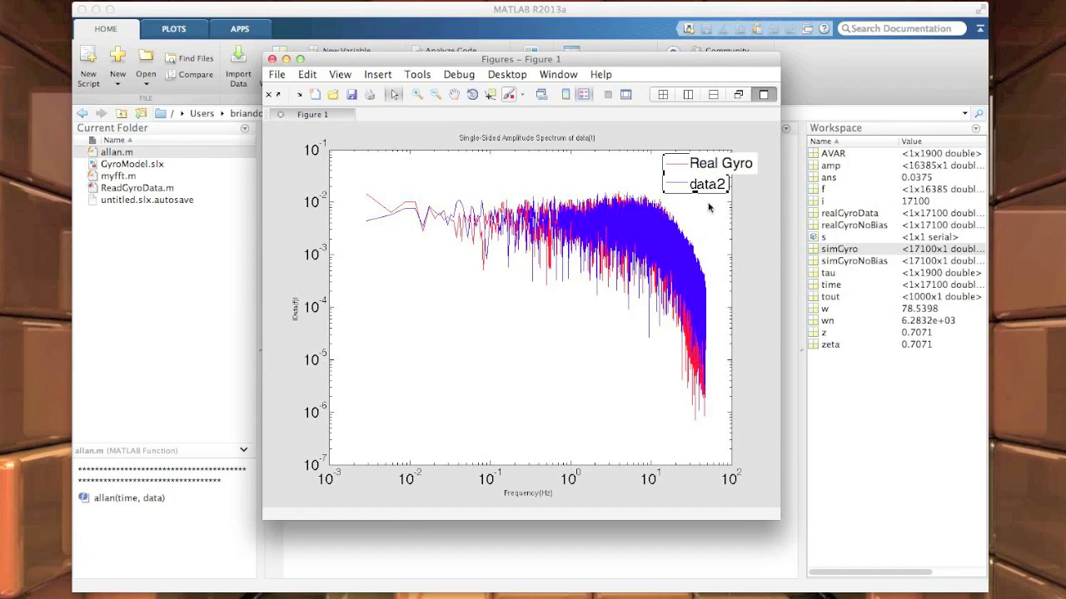
# Name the second legend entry "Gyro Model" and move the legend to the empty area below the low-frequency curves.
pyautogui.click(712, 189)
pyautogui.doubleClick(679, 188)
pyautogui.doubleClick(678, 187)
pyautogui.write('Gyro Model')
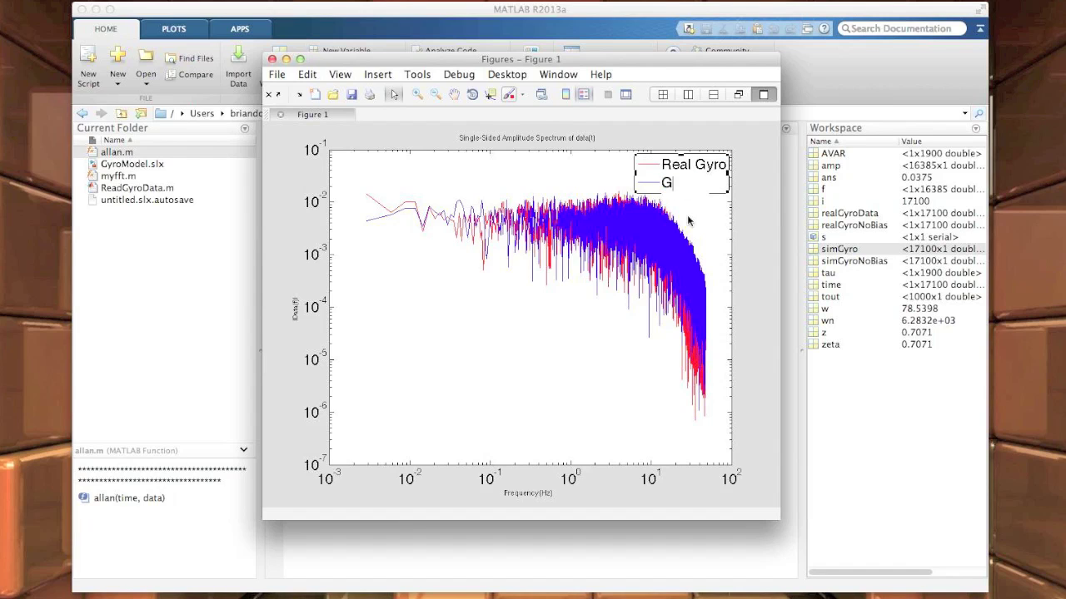
pyautogui.click(748, 222)
pyautogui.moveTo(680, 193); pyautogui.dragTo(422, 335)
pyautogui.click(749, 305)
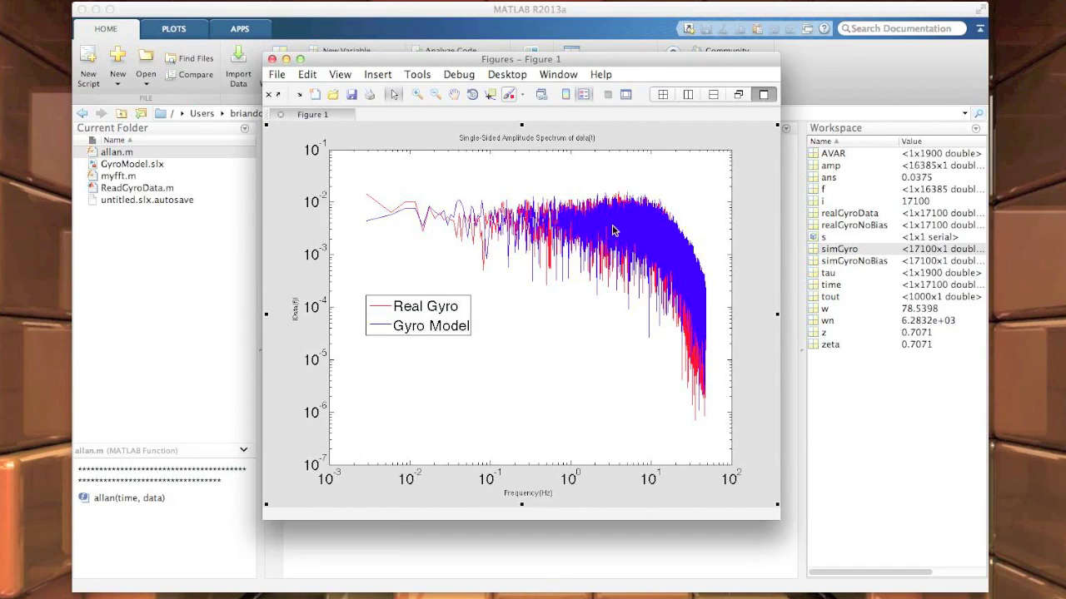
# Enter the comment "%I think that's pretty awesome!" in the MATLAB command window.
pyautogui.click(532, 567)
pyautogui.write("%I think that's pretty ")
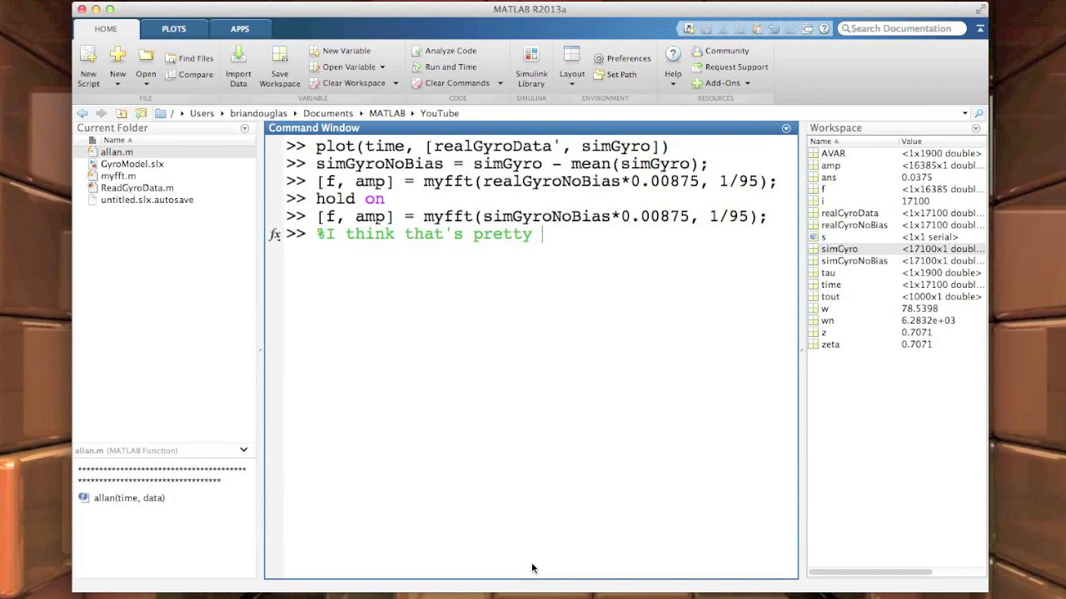
pyautogui.write('awesome!')
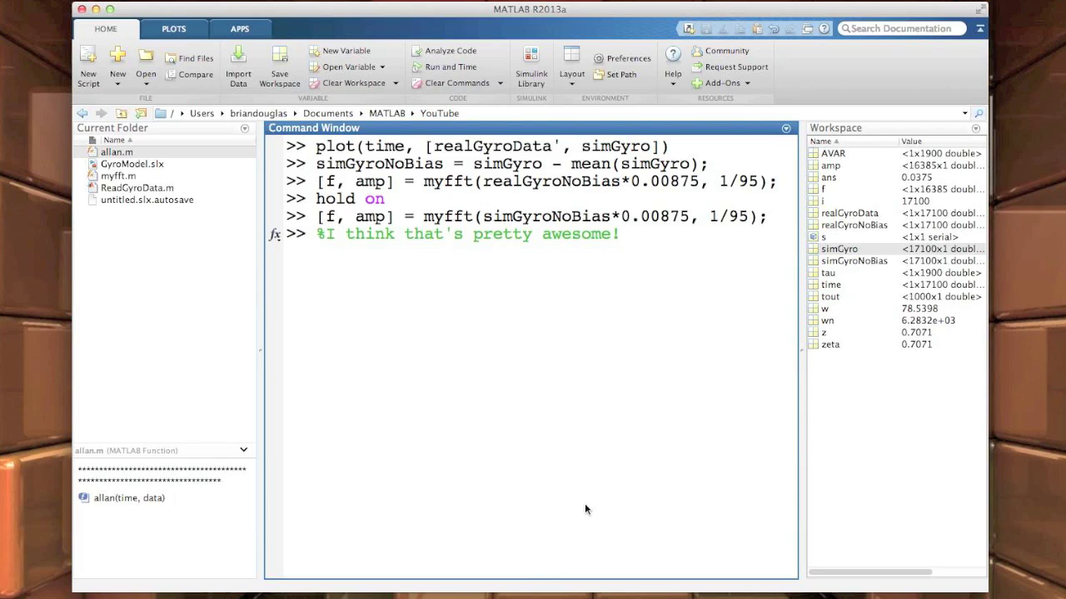
pyautogui.press('Return')
# Switch to the untitled Simulink model and move the whole gyro block diagram up to free space below it.
pyautogui.hotkey('ctrl', 'Up')
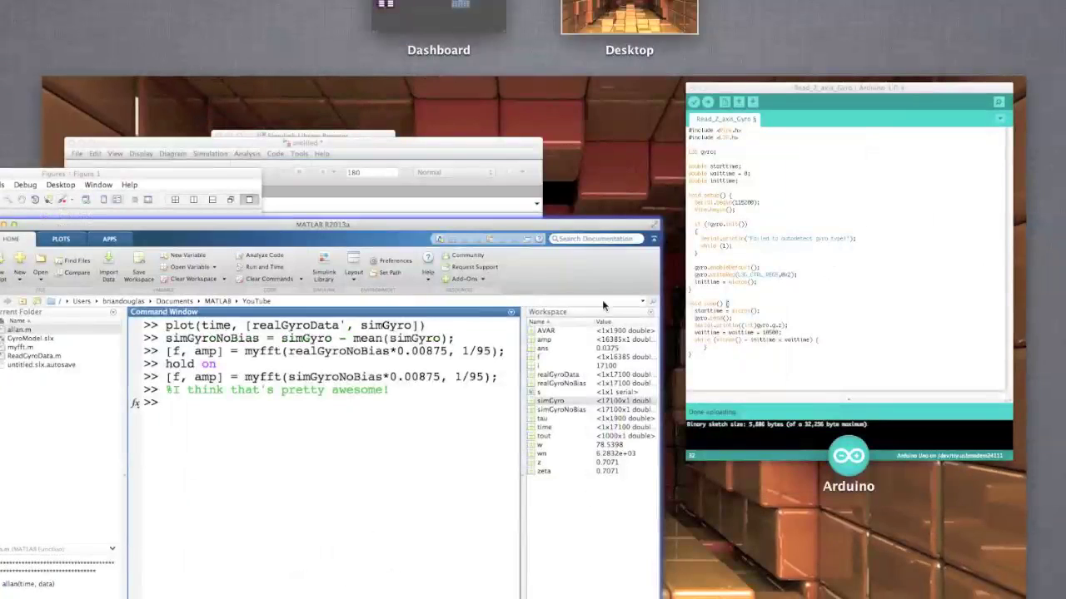
pyautogui.click(317, 145)
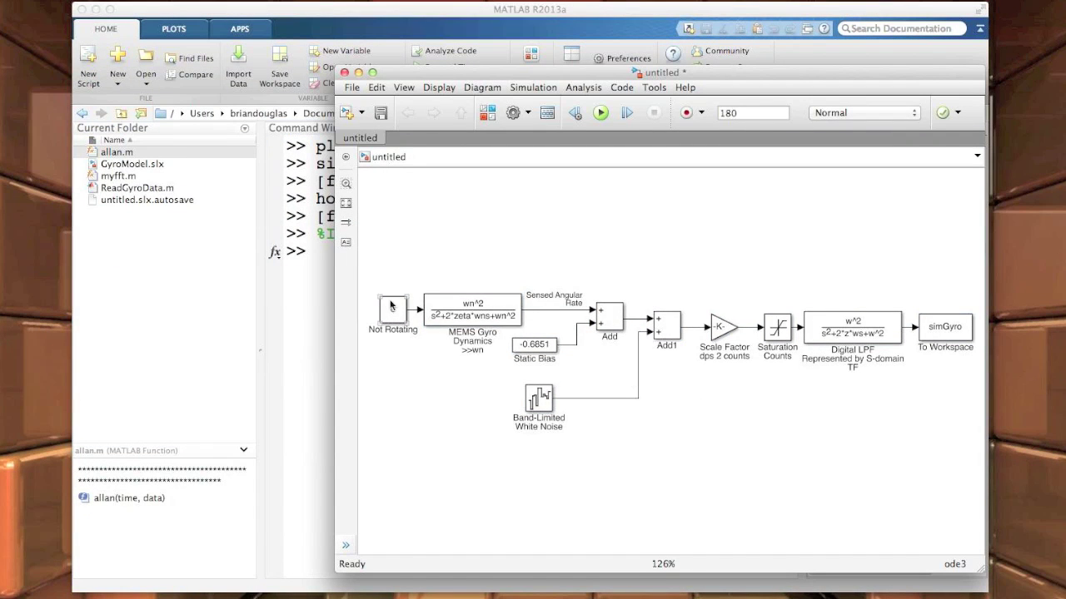
pyautogui.moveTo(370, 275)
pyautogui.mouseDown()
pyautogui.moveTo(604, 358)
pyautogui.moveTo(932, 450)
pyautogui.mouseUp()
pyautogui.moveTo(722, 329); pyautogui.dragTo(717, 238)
pyautogui.click(699, 341)
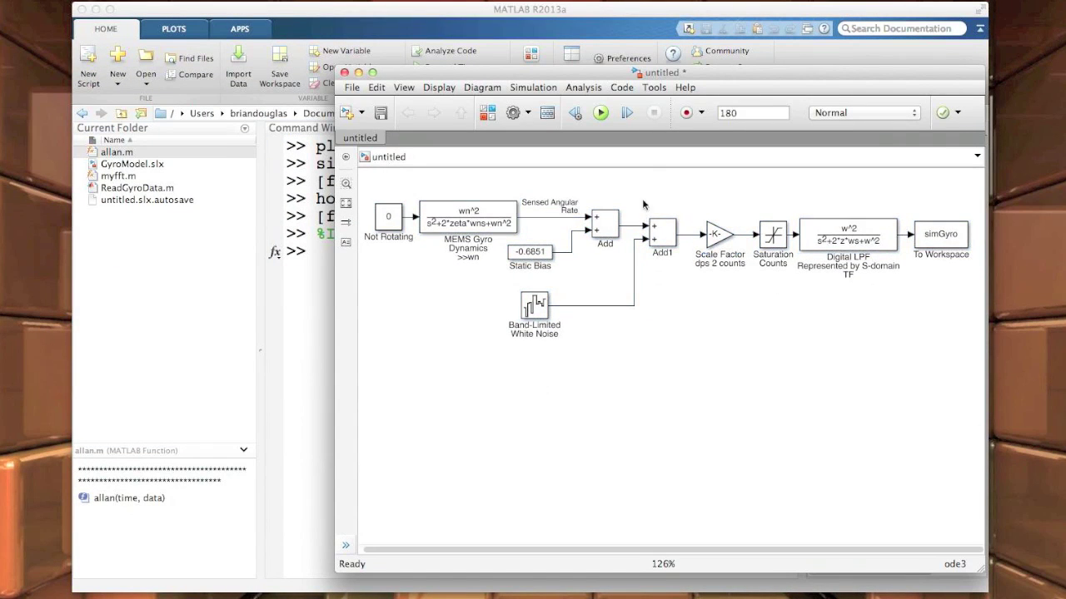
# Add the annotation "Model represents the real physical hardware - Simplified!" above the gyro block diagram.
pyautogui.doubleClick(652, 179)
pyautogui.write('Model represents the real physical hardware')
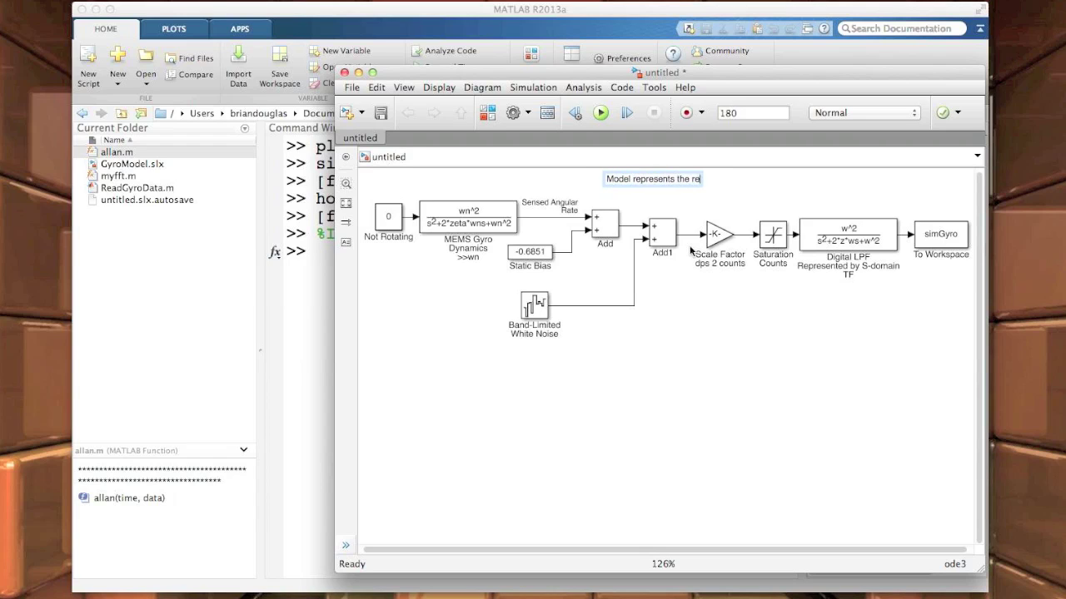
pyautogui.click(677, 365)
pyautogui.doubleClick(723, 180)
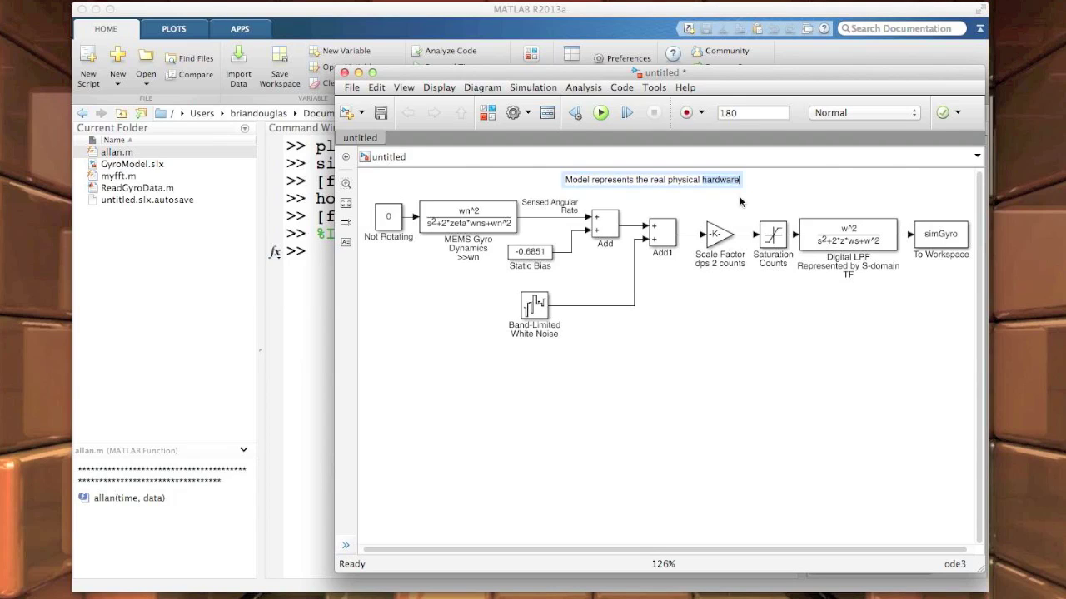
pyautogui.press('Right')
pyautogui.write('- Simplified!')
pyautogui.click(724, 374)
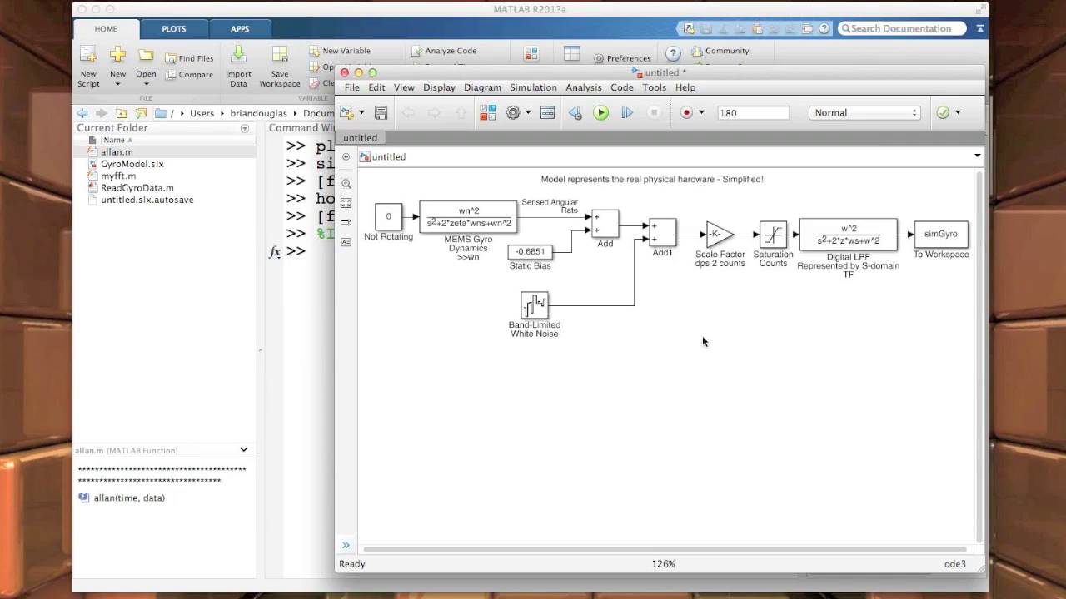
# Copy the Not Rotating constant below the gyro model, rename it "Reference" and draw an output line from it.
pyautogui.doubleClick(402, 397)
pyautogui.moveTo(390, 221)
pyautogui.mouseDown()
pyautogui.moveTo(390, 378)
pyautogui.moveTo(464, 376)
pyautogui.mouseUp()
pyautogui.tripleClick(403, 396)
pyautogui.press('BackSpace')
pyautogui.write('Reference')
pyautogui.click(428, 420)
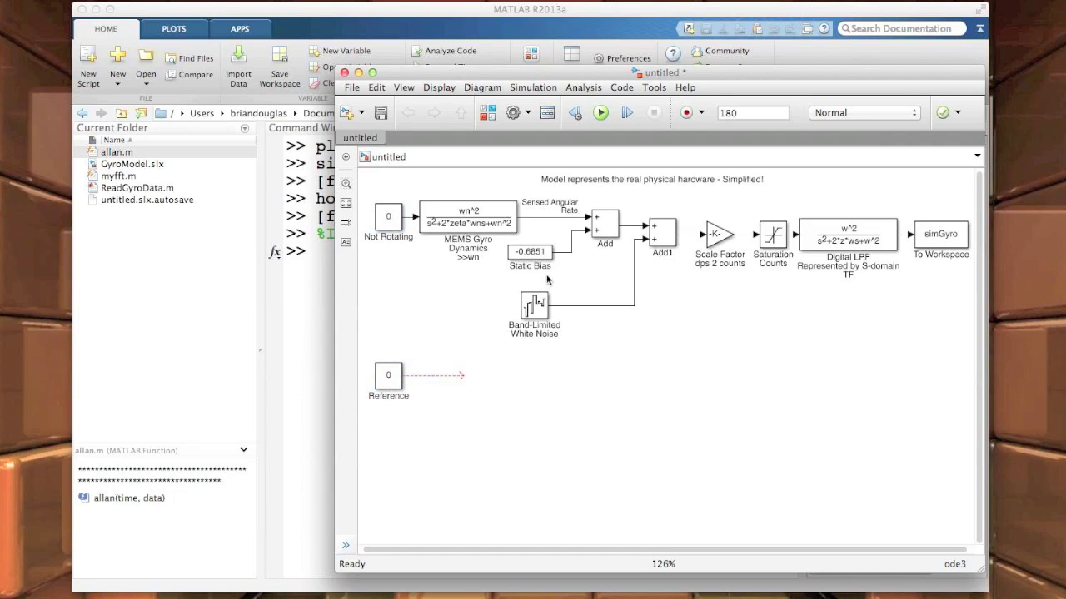
# Copy an Add block onto the Reference line, set its signs to +- and label its output signal "Error".
pyautogui.moveTo(605, 229); pyautogui.dragTo(551, 391)
pyautogui.doubleClick(476, 389)
pyautogui.write('+-')
pyautogui.press('Return')
pyautogui.write('Error')
pyautogui.click(552, 428)
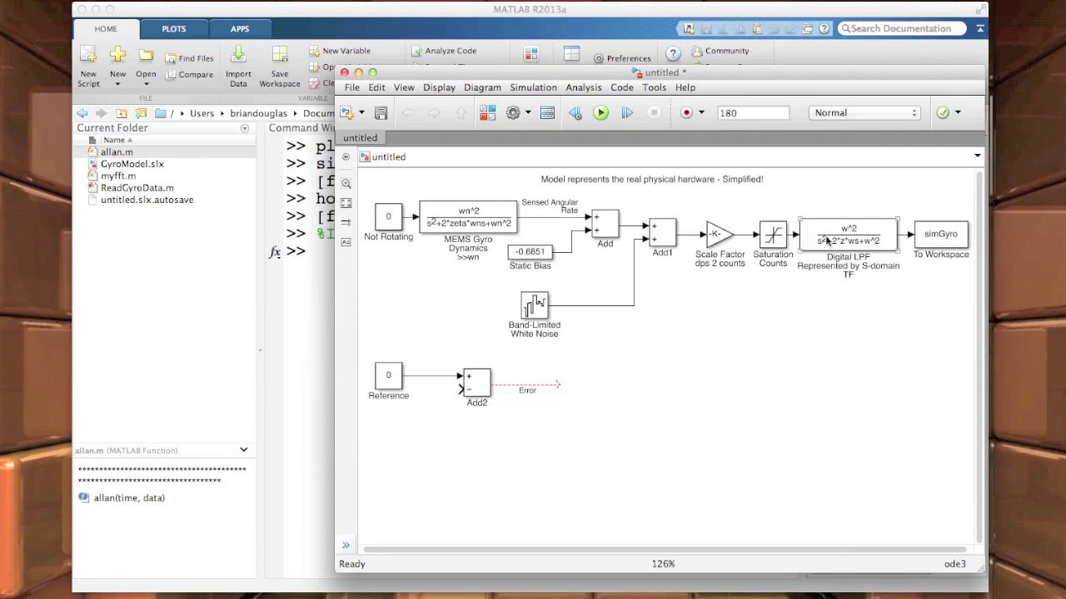
# Copy a transfer function block onto the Error signal, with numerator [1] and denominator [1 1 1], and rename it "Controller".
pyautogui.moveTo(481, 230); pyautogui.dragTo(616, 437)
pyautogui.doubleClick(618, 397)
pyautogui.write('[1]')
pyautogui.tripleClick(741, 383)
pyautogui.write('[1 1 1]')
pyautogui.press('Return')
pyautogui.write('Controller')
pyautogui.moveTo(578, 386); pyautogui.dragTo(569, 385)
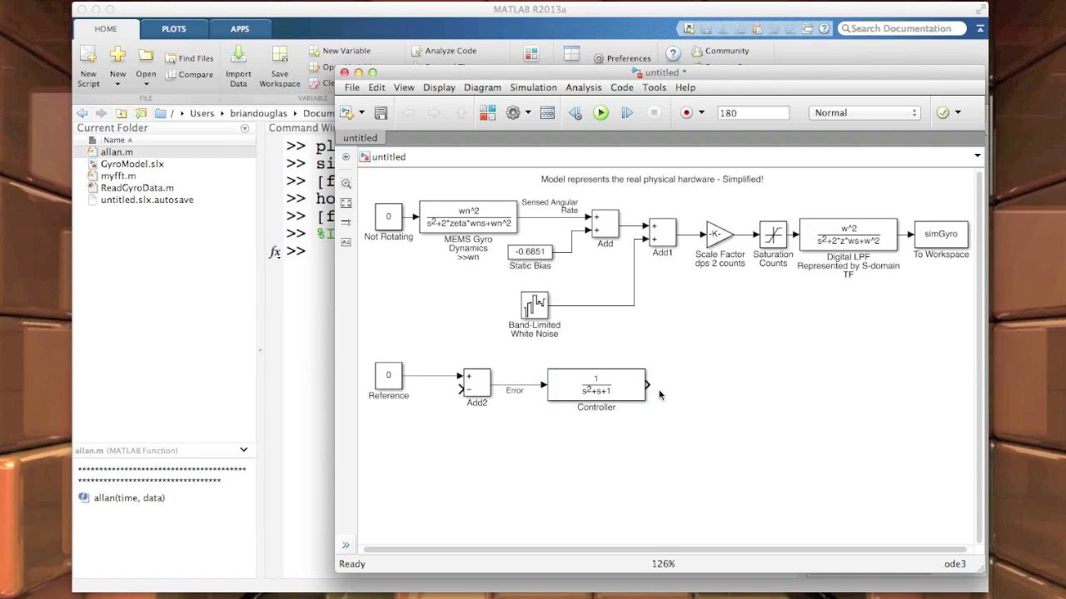
# Narrow the Controller block, place a copy of it after its output and label the connecting signal "Command".
pyautogui.moveTo(645, 400); pyautogui.dragTo(711, 395)
pyautogui.moveTo(608, 385); pyautogui.dragTo(672, 386)
pyautogui.doubleClick(652, 386)
pyautogui.write('Command')
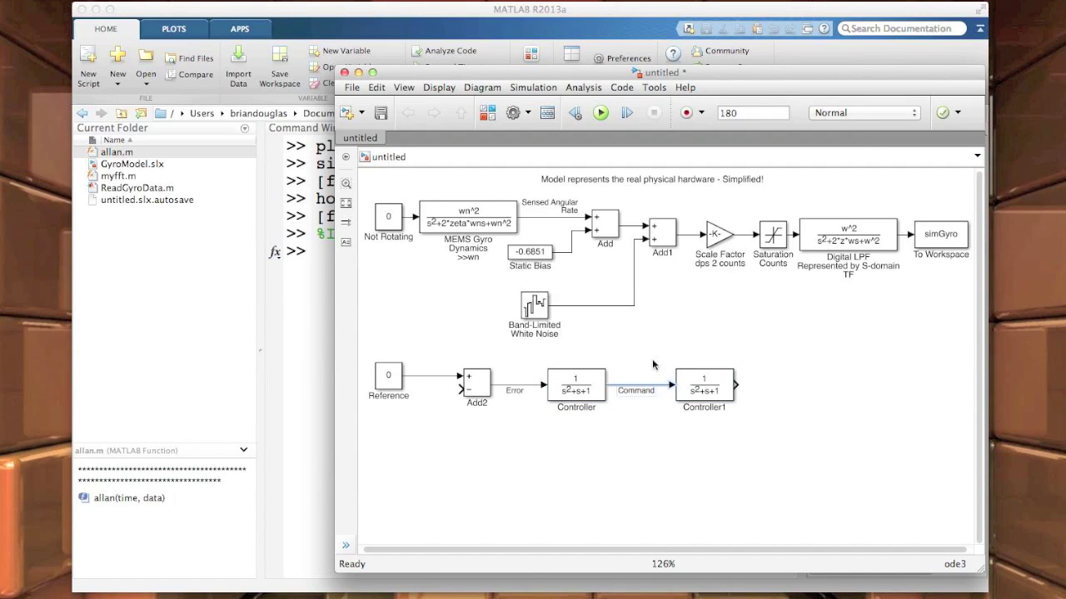
# Rename the copied Controller block "Plant" and draw an output line from it.
pyautogui.doubleClick(707, 408)
pyautogui.write('Plant')
pyautogui.moveTo(738, 386); pyautogui.dragTo(864, 386)
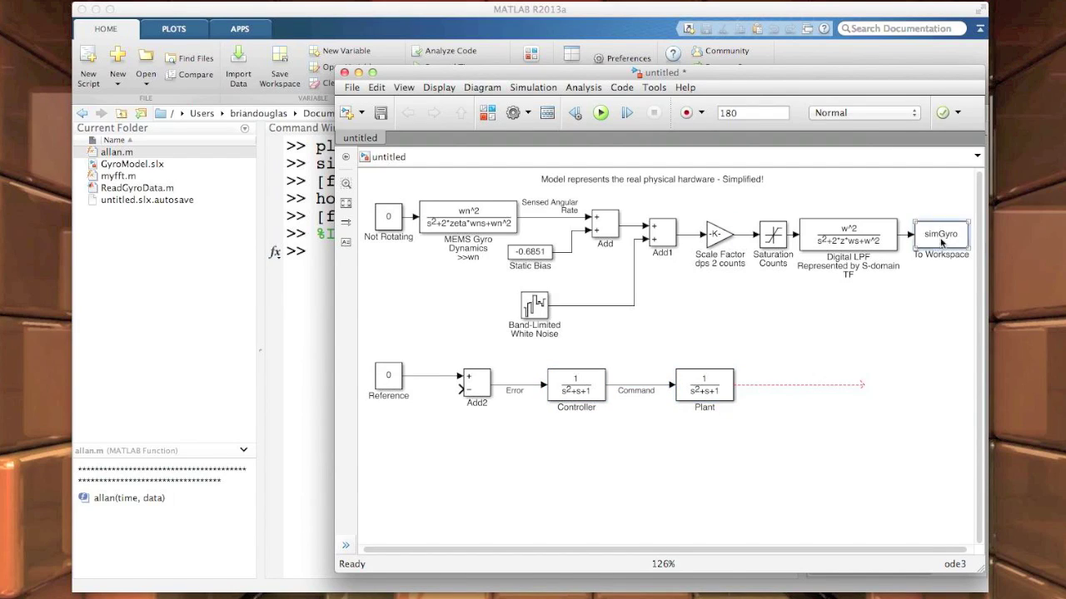
# Copy the simGyro To Workspace block onto the end of the Plant output line, setting its variable name and block name to "Output".
pyautogui.moveTo(942, 240); pyautogui.dragTo(894, 393)
pyautogui.doubleClick(894, 393)
pyautogui.doubleClick(949, 343)
pyautogui.write('Output')
pyautogui.click(1019, 548)
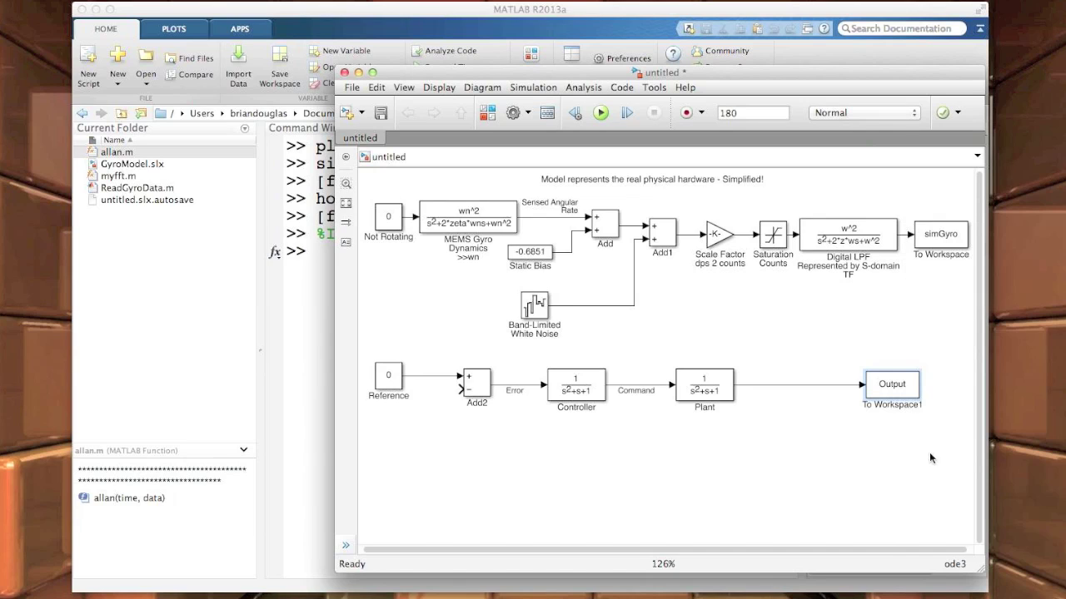
pyautogui.write('Output')
pyautogui.click(926, 454)
# Route a feedback line from the Plant output to the minus input of Add2 and place the annotation "Linear Sensor Model" beneath it.
pyautogui.moveTo(804, 391)
pyautogui.mouseDown()
pyautogui.moveTo(795, 474)
pyautogui.moveTo(466, 471)
pyautogui.moveTo(459, 387)
pyautogui.mouseUp()
pyautogui.moveTo(627, 428); pyautogui.dragTo(635, 481)
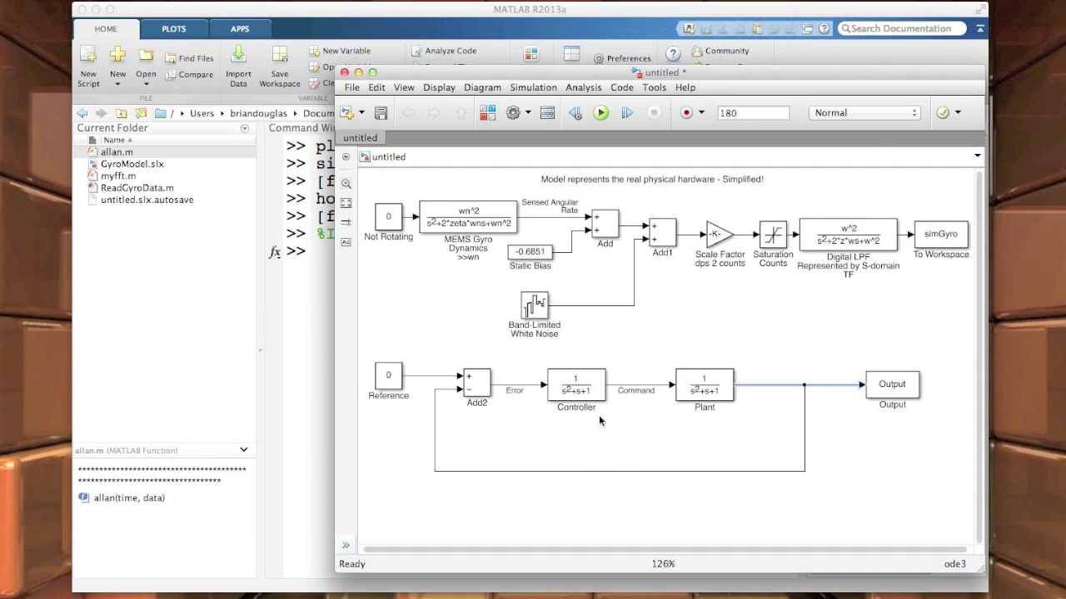
pyautogui.doubleClick(585, 471)
pyautogui.write('Linear Sensor Model')
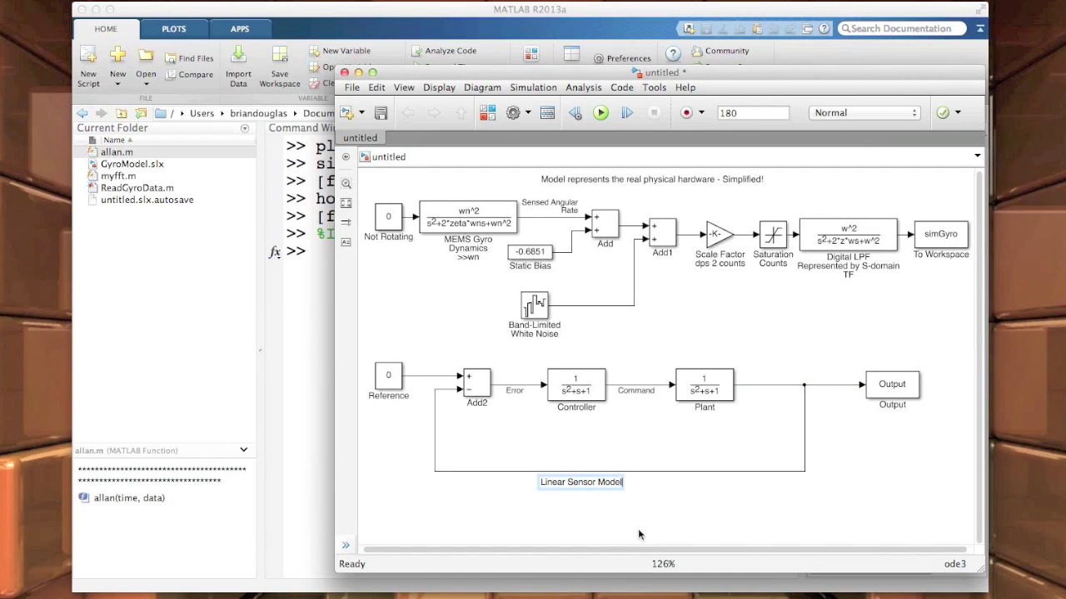
pyautogui.click(638, 530)
pyautogui.moveTo(603, 484); pyautogui.dragTo(618, 500)
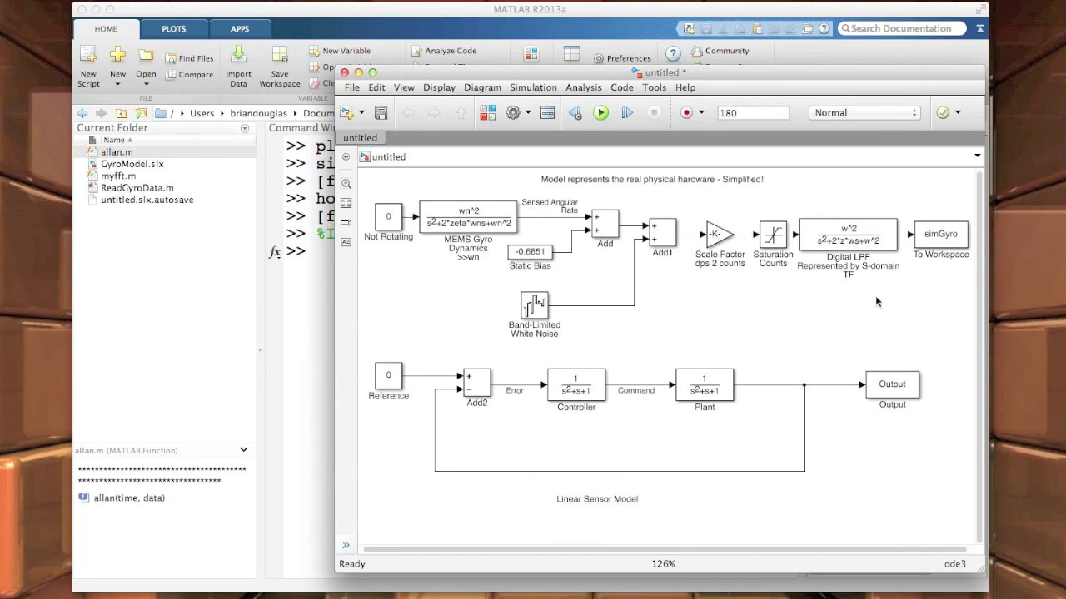
# Delete the MEMS Gyro Dynamics, Static Bias and Add blocks from the gyro model along with the Sensed Angular Rate line.
pyautogui.click(464, 229)
pyautogui.press('Delete')
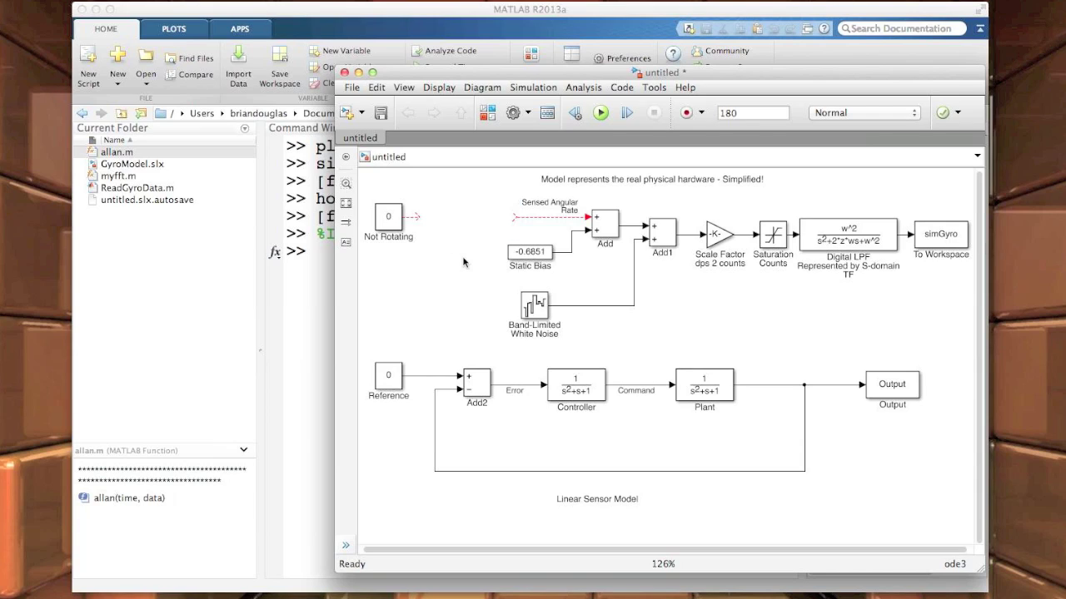
pyautogui.click(530, 260)
pyautogui.moveTo(487, 198); pyautogui.dragTo(614, 271)
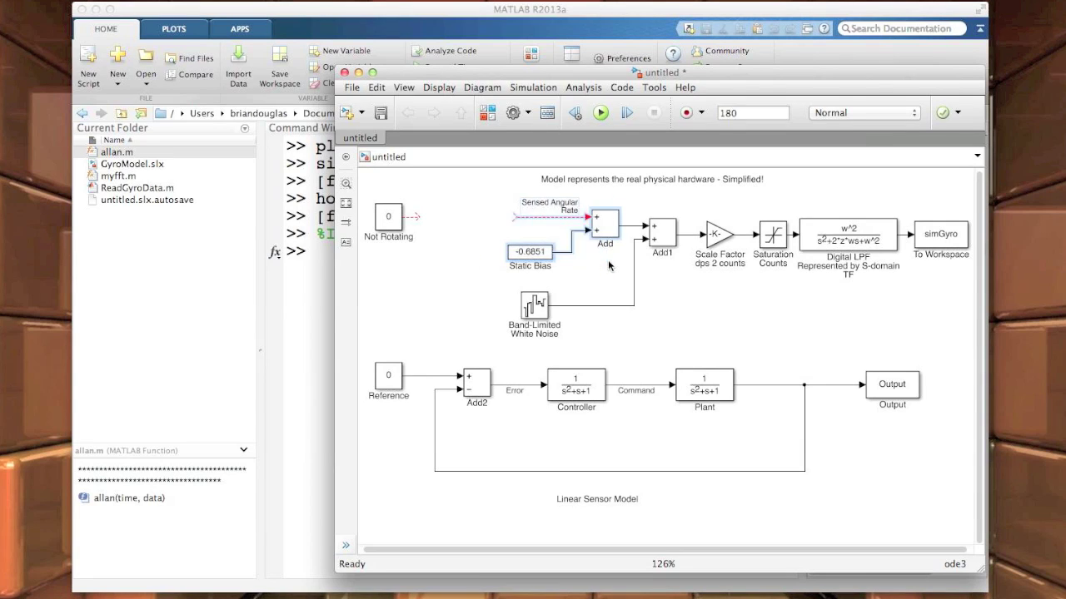
pyautogui.press('Delete')
# Delete the Band-Limited White Noise and Add1 blocks with their lines, and move the Scale Factor block into the freed space.
pyautogui.click(534, 306)
pyautogui.moveTo(536, 305); pyautogui.dragTo(544, 292)
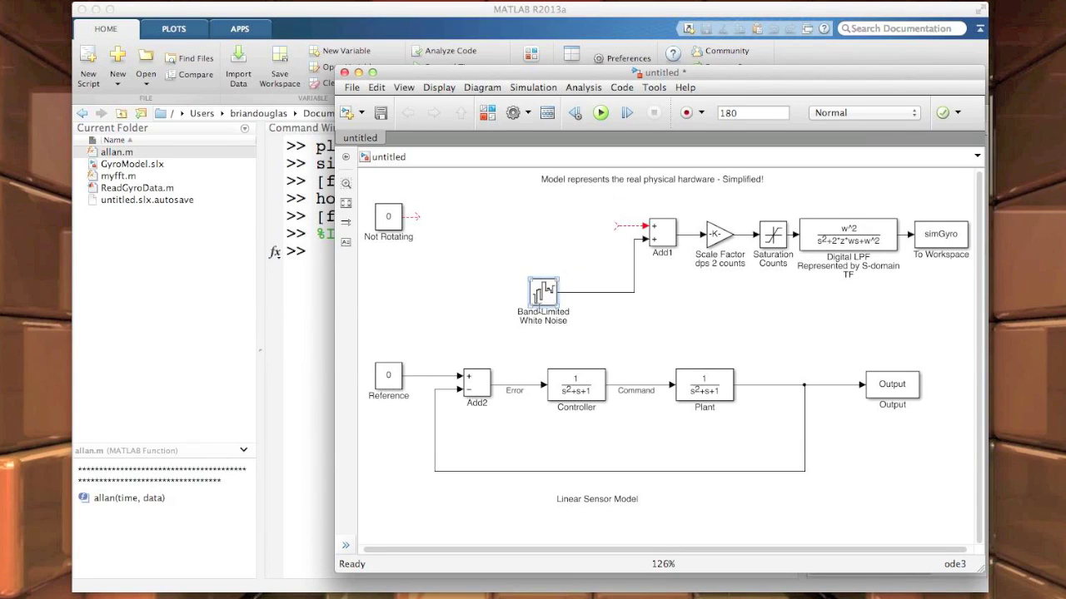
pyautogui.moveTo(500, 210); pyautogui.dragTo(688, 320)
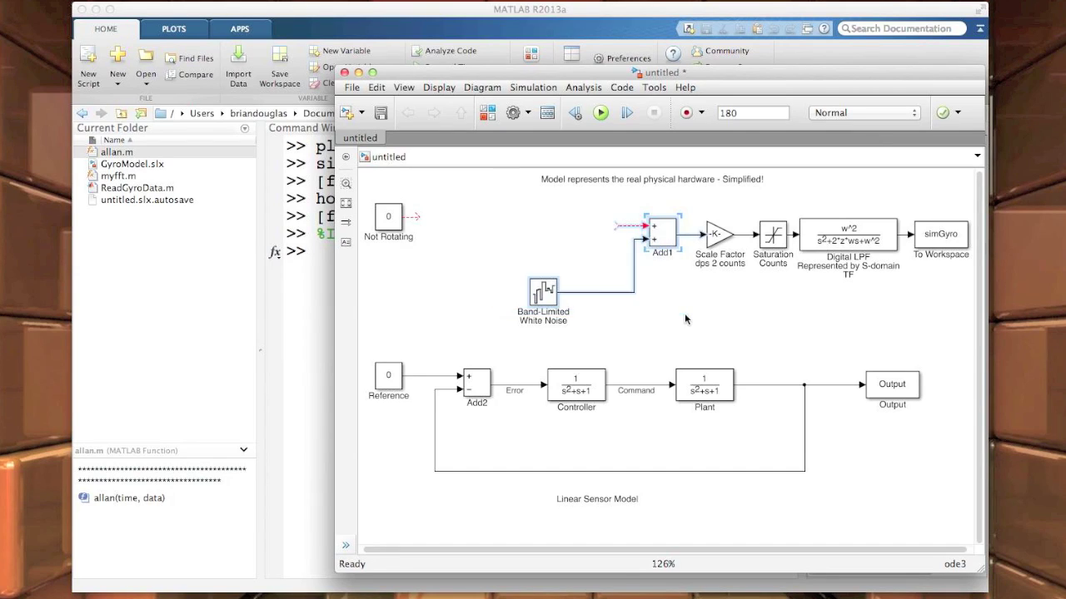
pyautogui.press('Delete')
pyautogui.moveTo(712, 235); pyautogui.dragTo(583, 235)
pyautogui.click(612, 290)
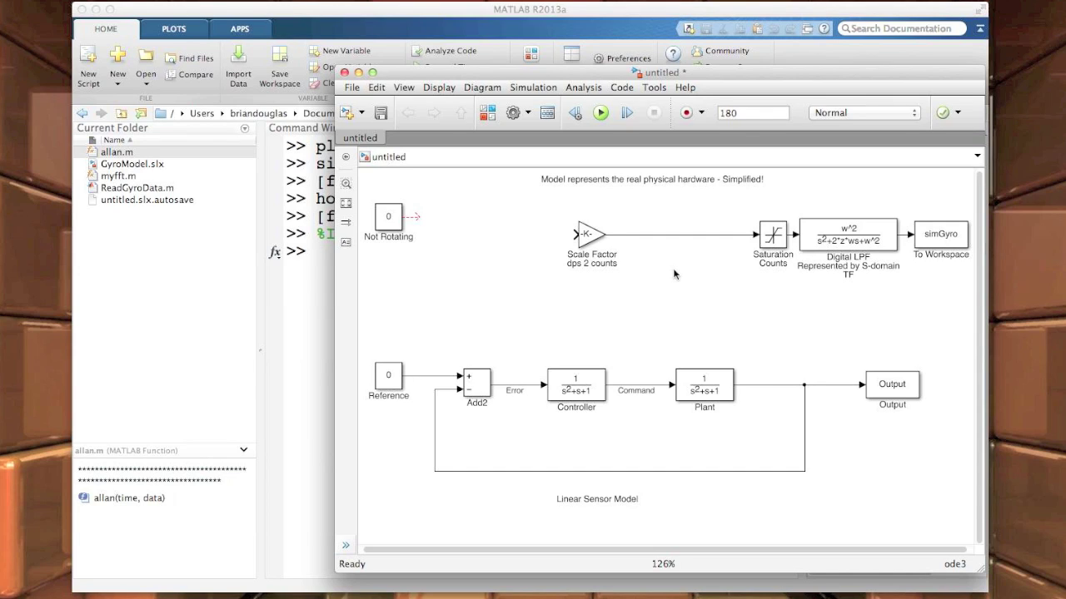
# Delete the Saturation Counts and simGyro blocks and connect the Scale Factor output directly to the Digital LPF block.
pyautogui.moveTo(767, 238); pyautogui.dragTo(744, 238)
pyautogui.press('Delete')
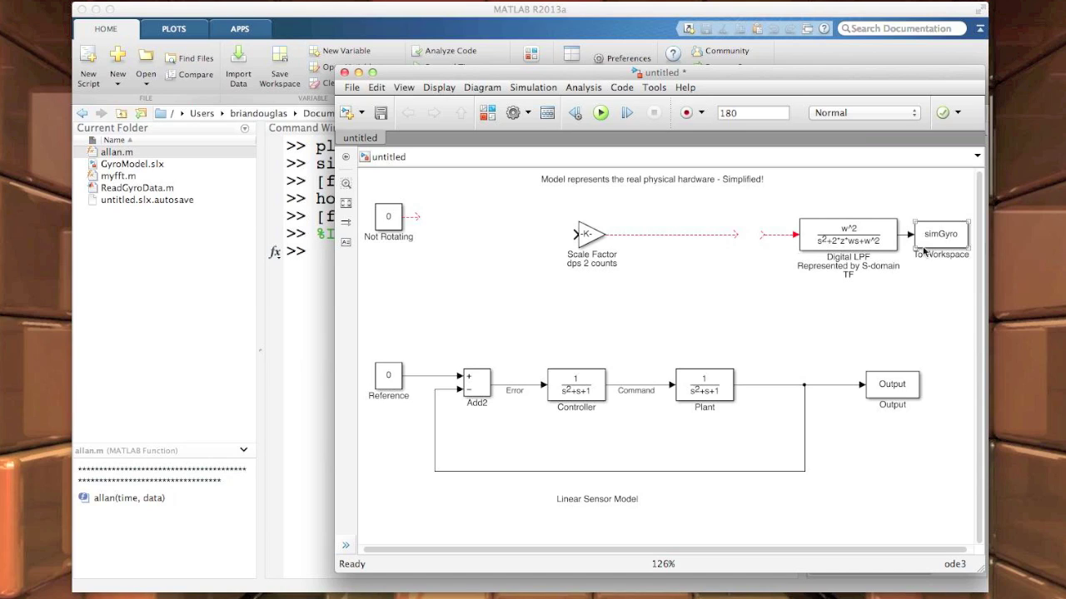
pyautogui.click(926, 245)
pyautogui.press('Delete')
pyautogui.moveTo(736, 235); pyautogui.dragTo(801, 236)
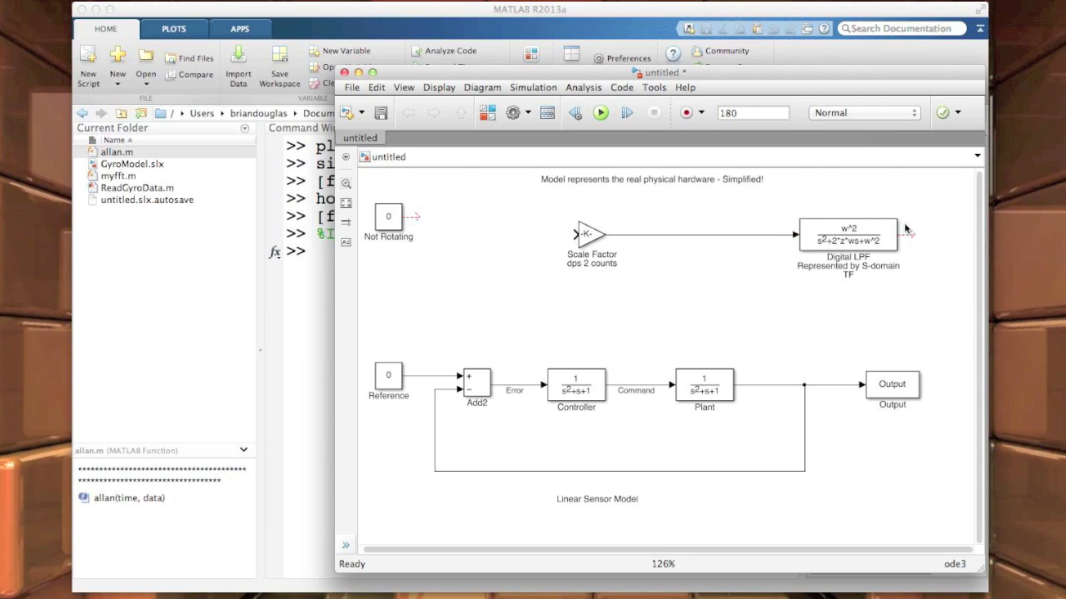
# Remove the dangling line after the Digital LPF block and move the block closer to the Scale Factor gain.
pyautogui.moveTo(905, 225); pyautogui.dragTo(921, 251)
pyautogui.press('Delete')
pyautogui.moveTo(841, 238); pyautogui.dragTo(699, 236)
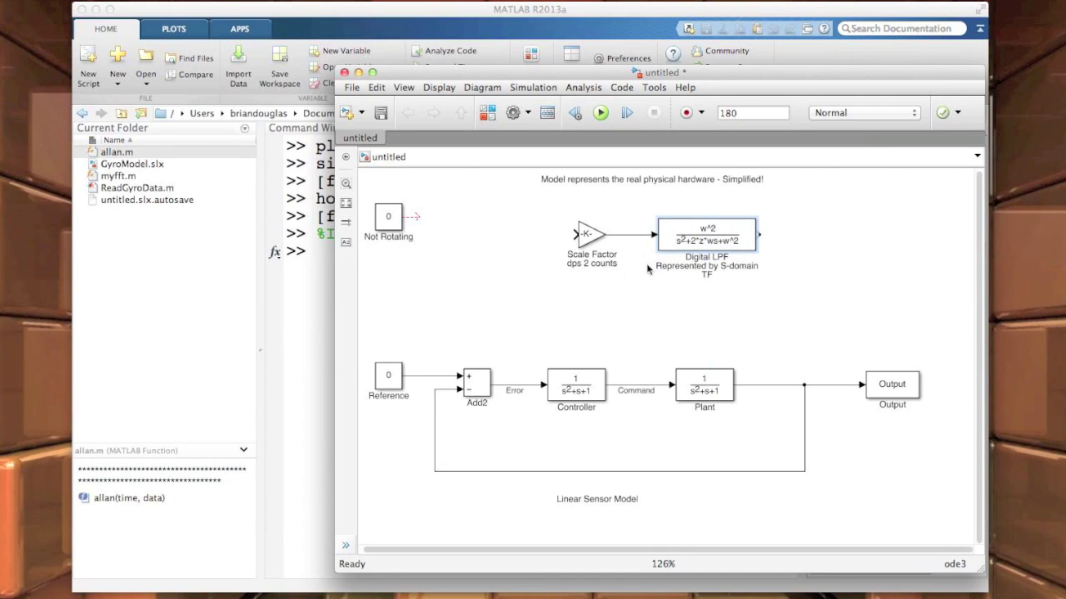
pyautogui.click(605, 291)
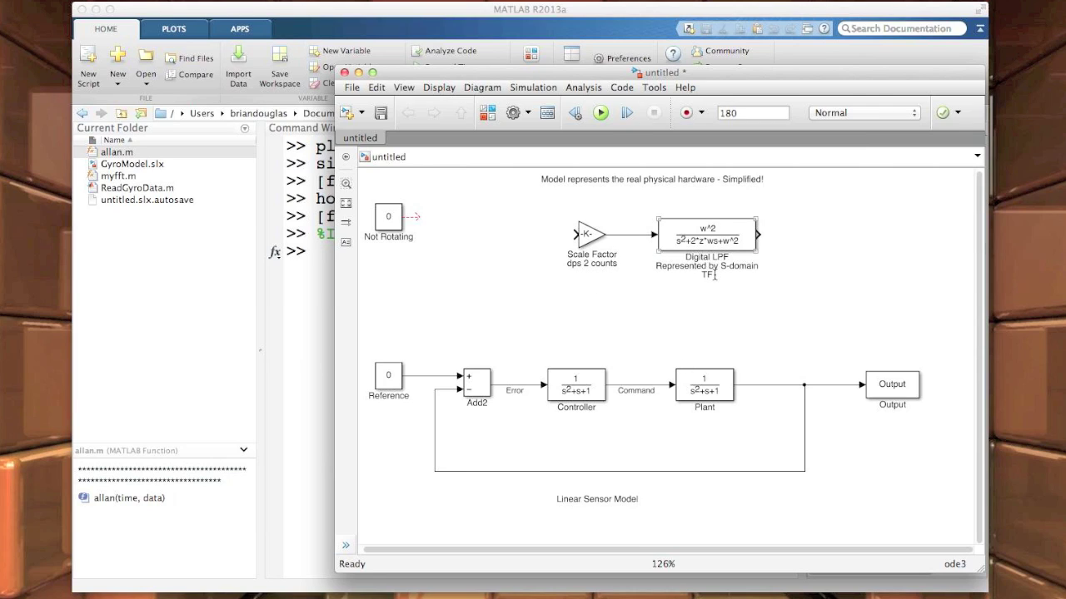
# Add the unit "deg/s" on a second line of the Reference block's name.
pyautogui.click(397, 388)
pyautogui.doubleClick(390, 398)
pyautogui.click(426, 411)
pyautogui.write('r dp')
pyautogui.write('s')
pyautogui.click(423, 424)
pyautogui.click(623, 298)
# Copy the Scale Factor gain onto a new Digital LPF output line and rename the copy "Scale Factor counts 2 dps In software".
pyautogui.moveTo(758, 236); pyautogui.dragTo(796, 238)
pyautogui.moveTo(598, 237); pyautogui.dragTo(831, 238)
pyautogui.doubleClick(823, 263)
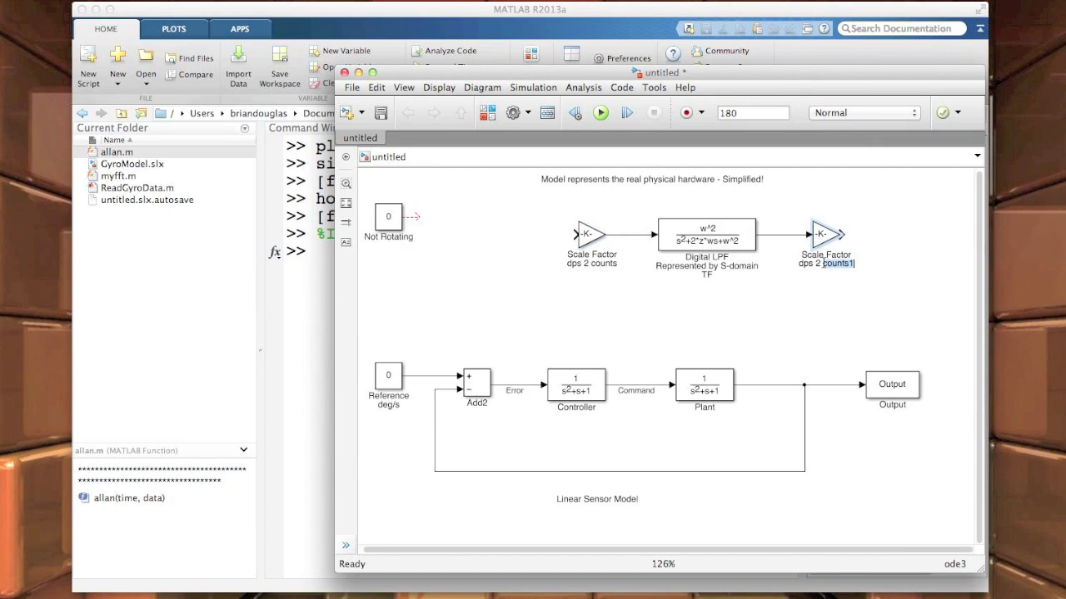
pyautogui.click(849, 296)
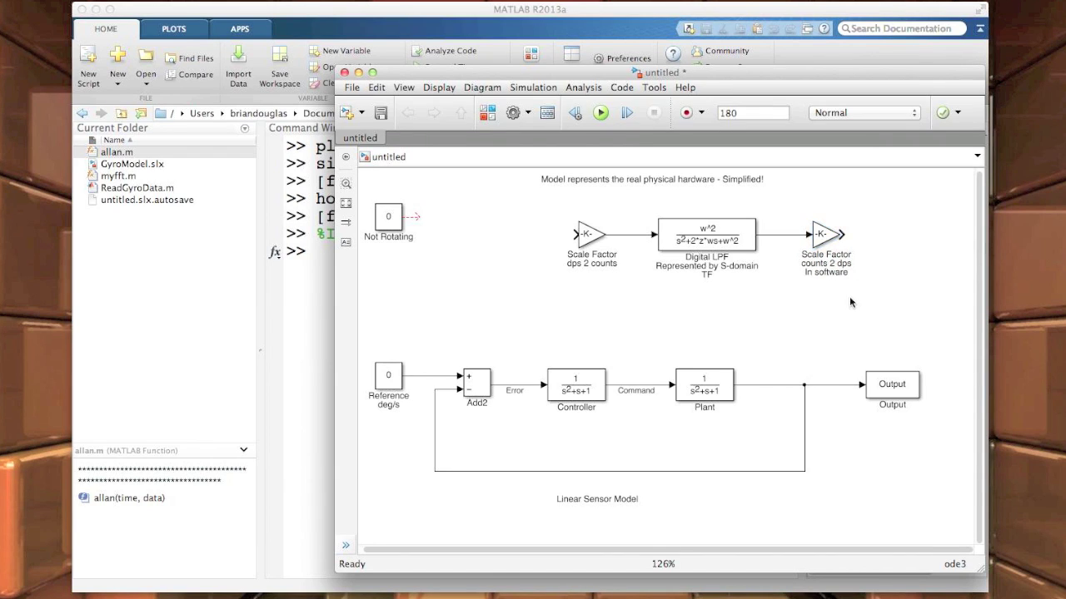
# Delete both Scale Factor gains and the dangling lines on either side of the Digital LPF block.
pyautogui.click(585, 234)
pyautogui.press('Delete')
pyautogui.click(824, 238)
pyautogui.press('Delete')
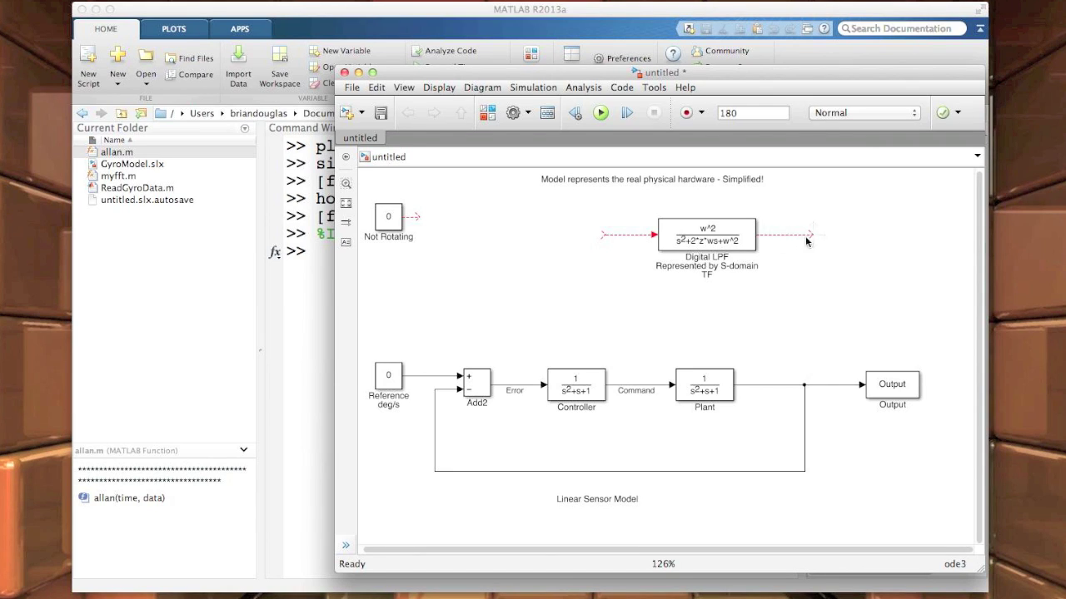
pyautogui.moveTo(786, 224); pyautogui.dragTo(820, 253)
pyautogui.press('Delete')
pyautogui.moveTo(587, 218); pyautogui.dragTo(626, 258)
pyautogui.press('Delete')
# Rotate the Digital LPF block 180 degrees and insert it into the feedback line above the "Linear Sensor Model" annotation.
pyautogui.moveTo(722, 239); pyautogui.dragTo(701, 271)
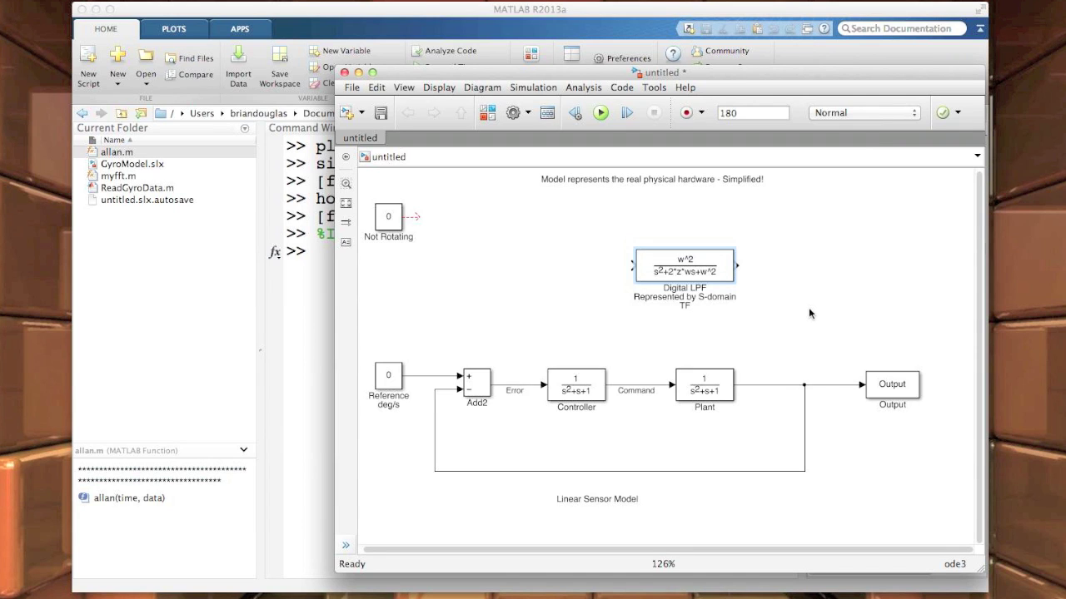
pyautogui.press('super+r')
pyautogui.press('super+r')
pyautogui.moveTo(689, 267); pyautogui.dragTo(623, 476)
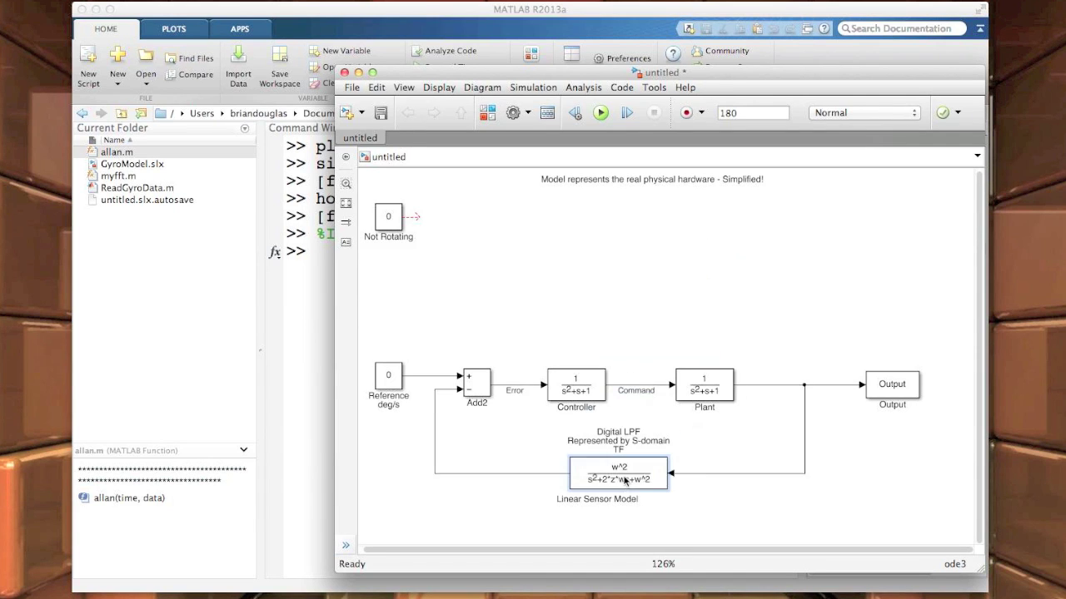
# Center the "Linear Sensor Model" annotation under the Digital LPF block and delete the leftover Not Rotating block with its line.
pyautogui.click(724, 497)
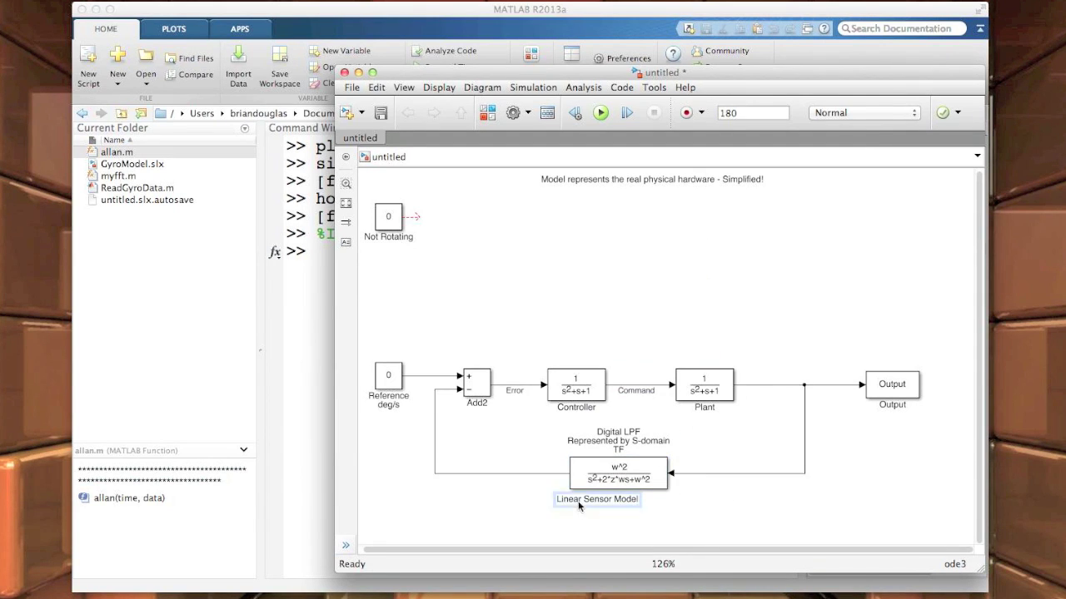
pyautogui.click(753, 517)
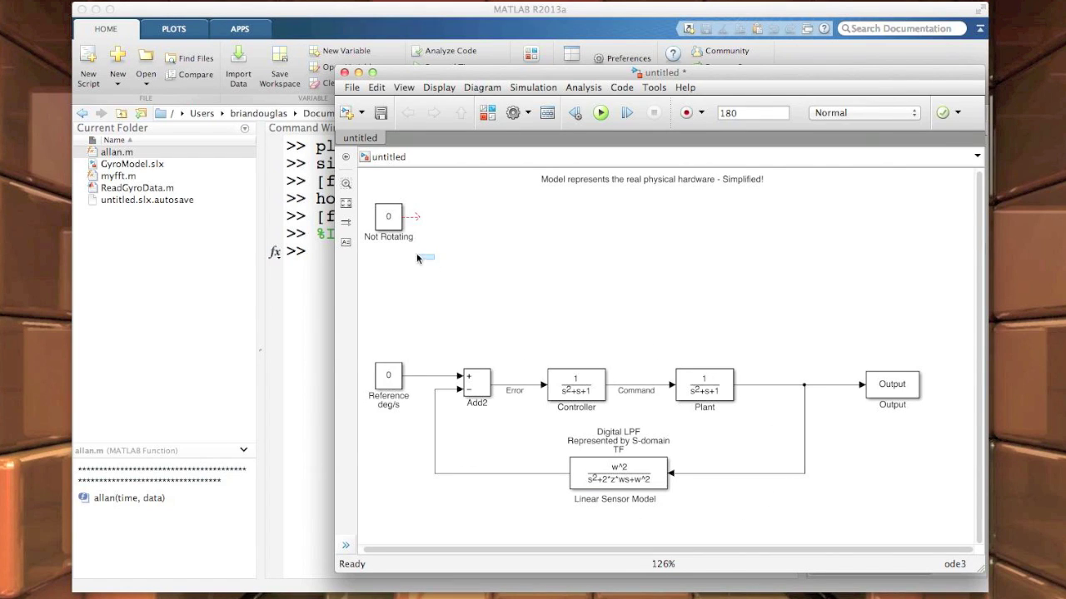
pyautogui.moveTo(417, 258); pyautogui.dragTo(374, 200)
pyautogui.press('Delete')
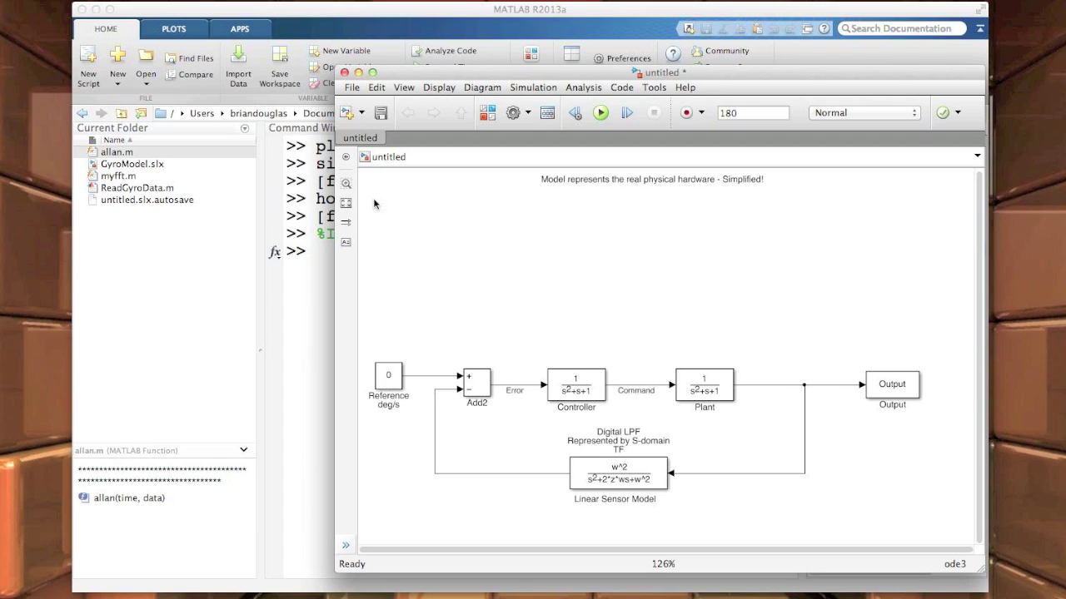